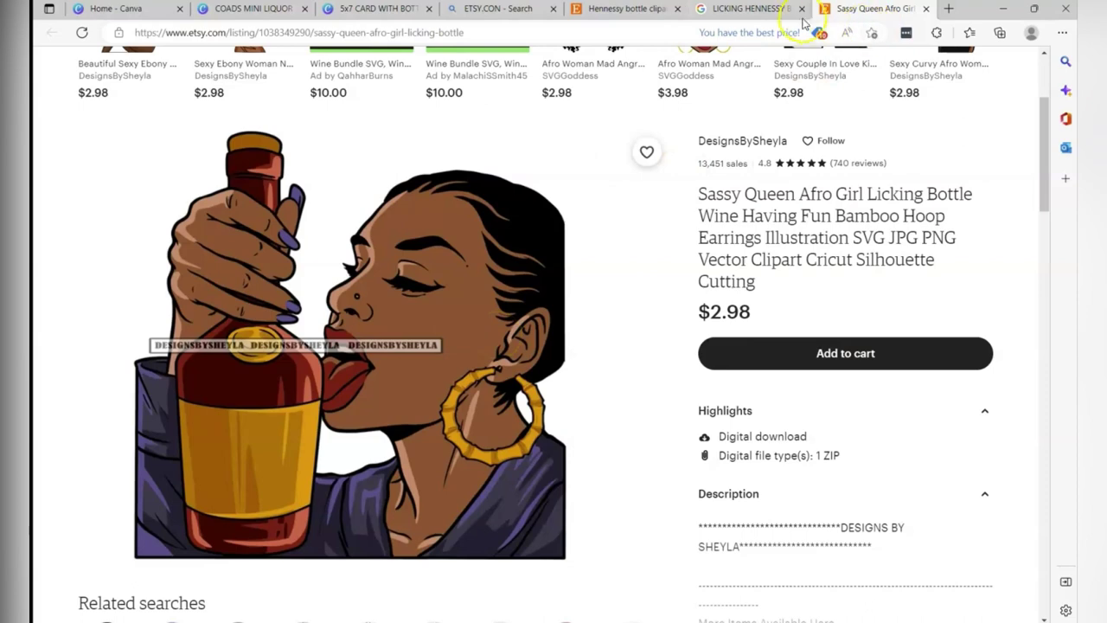
Step: Switch to the Etsy results for the Hennessy bottle clipart search and look through the listings
{"action": "mouse_move", "coordinate": [786, 17]}
{"action": "mouse_move", "coordinate": [618, 15]}
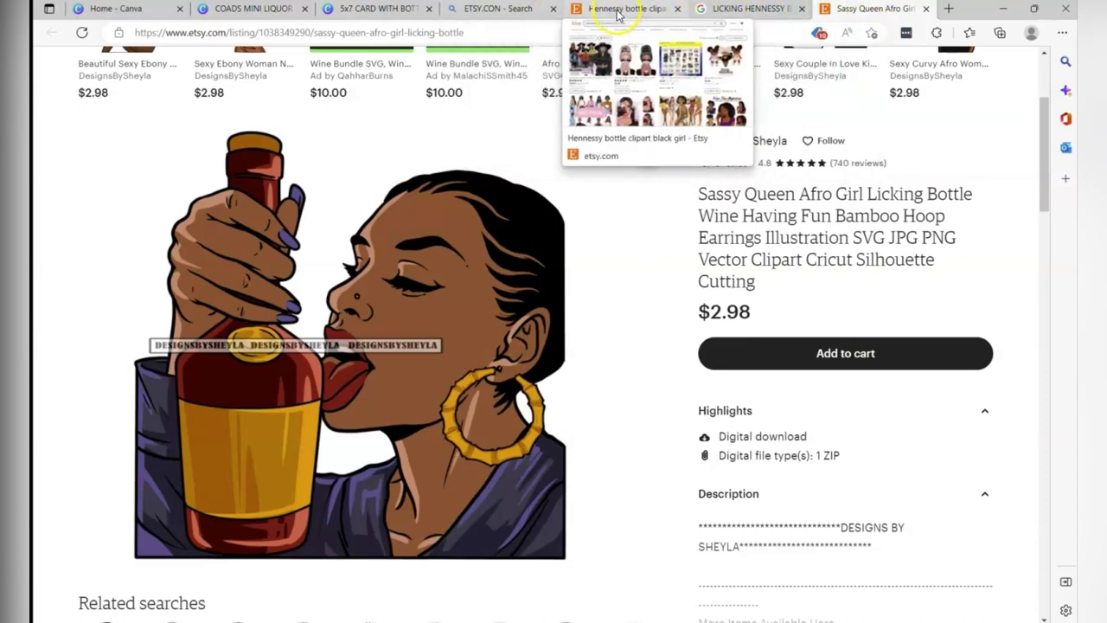
{"action": "left_click", "coordinate": [617, 10]}
{"action": "scroll", "coordinate": [494, 321], "scroll_direction": "down", "scroll_amount": 3}
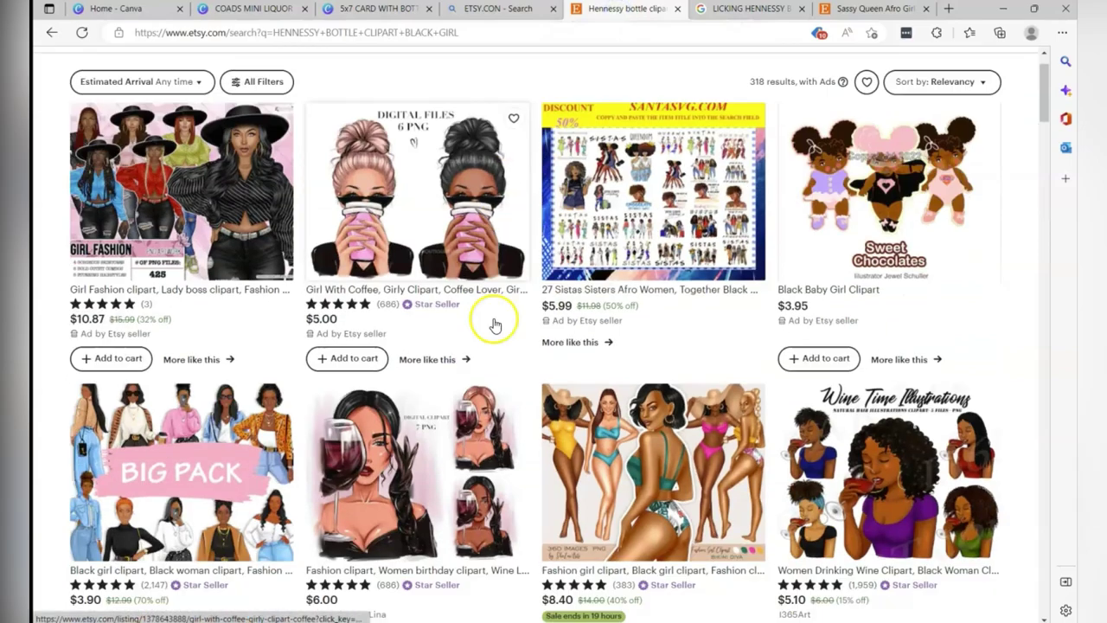
{"action": "scroll", "coordinate": [412, 425], "scroll_direction": "down", "scroll_amount": 7}
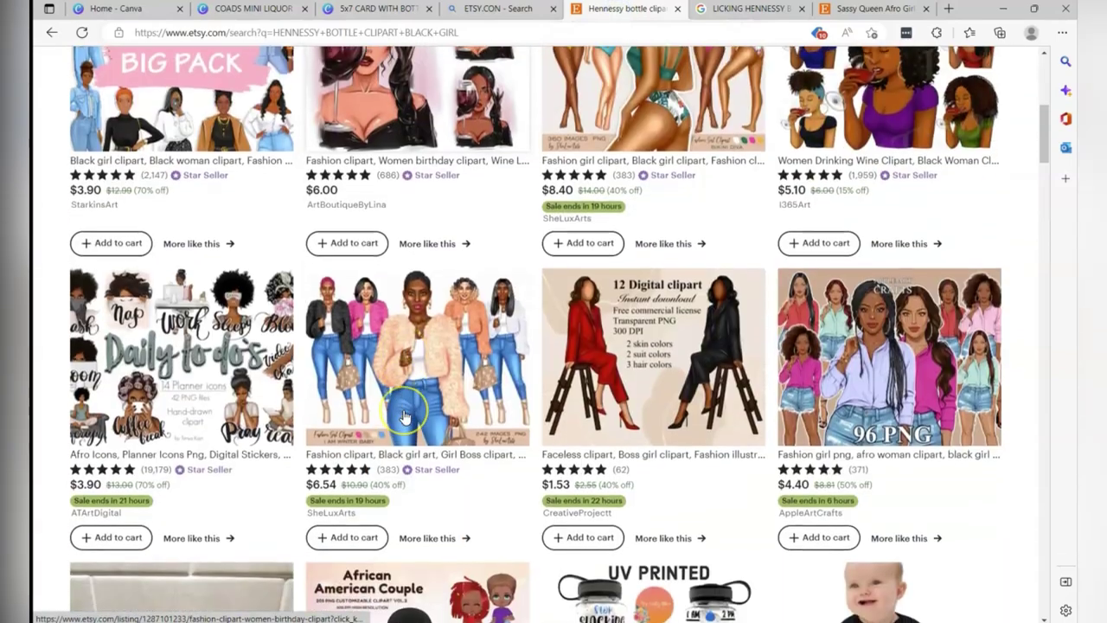
{"action": "scroll", "coordinate": [405, 417], "scroll_direction": "down", "scroll_amount": 1}
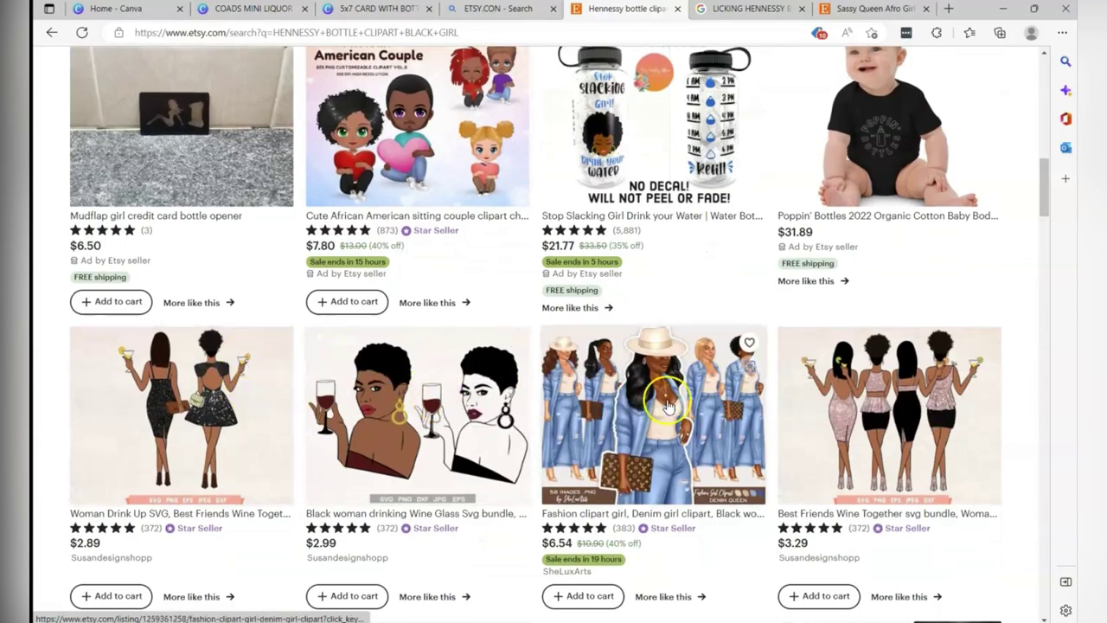
{"action": "scroll", "coordinate": [723, 324], "scroll_direction": "up", "scroll_amount": 12}
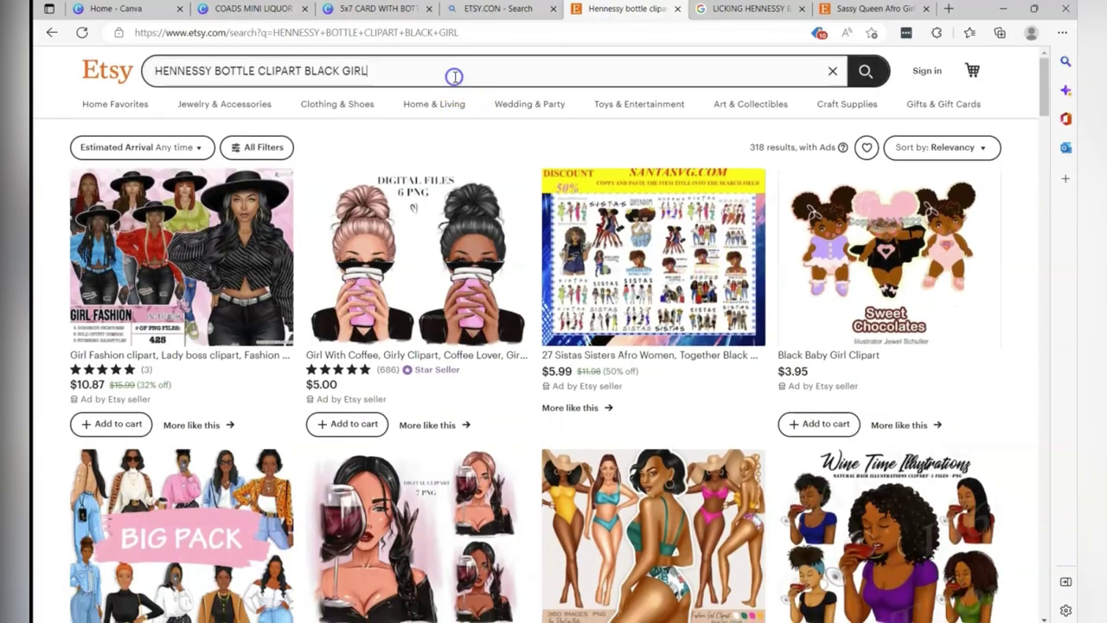
Step: Search the marketplace for "FASHION CLIPART HAND" and look through the resulting clipart listings
{"action": "triple_click", "coordinate": [453, 75]}
{"action": "type", "text": "FASHION CLIPART HAND"}
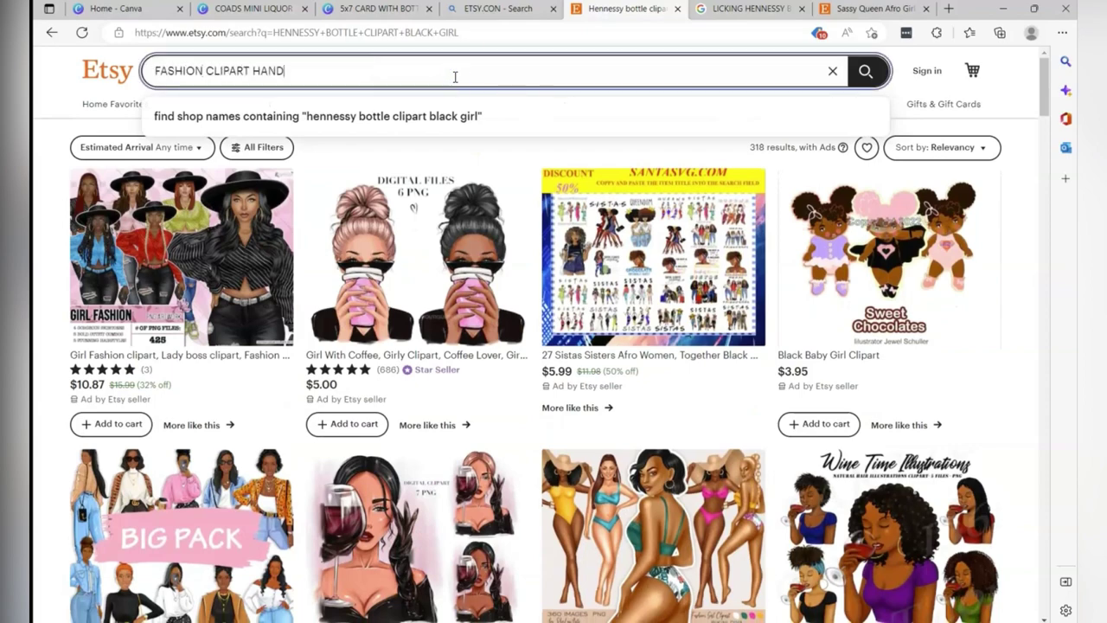
{"action": "key", "text": "Return"}
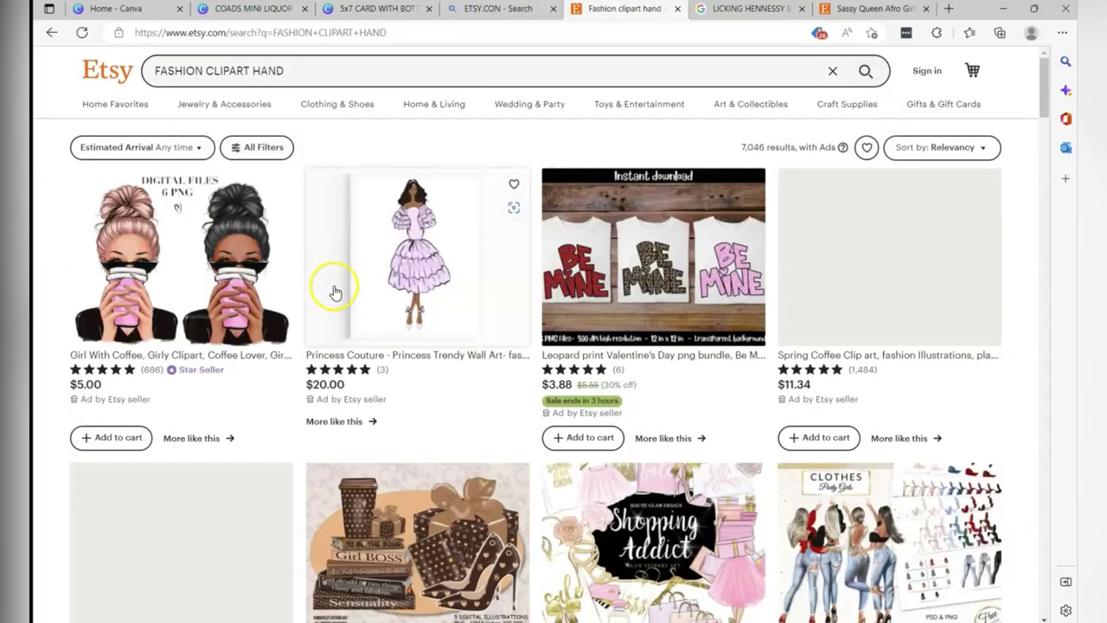
{"action": "scroll", "coordinate": [448, 297], "scroll_direction": "down", "scroll_amount": 4}
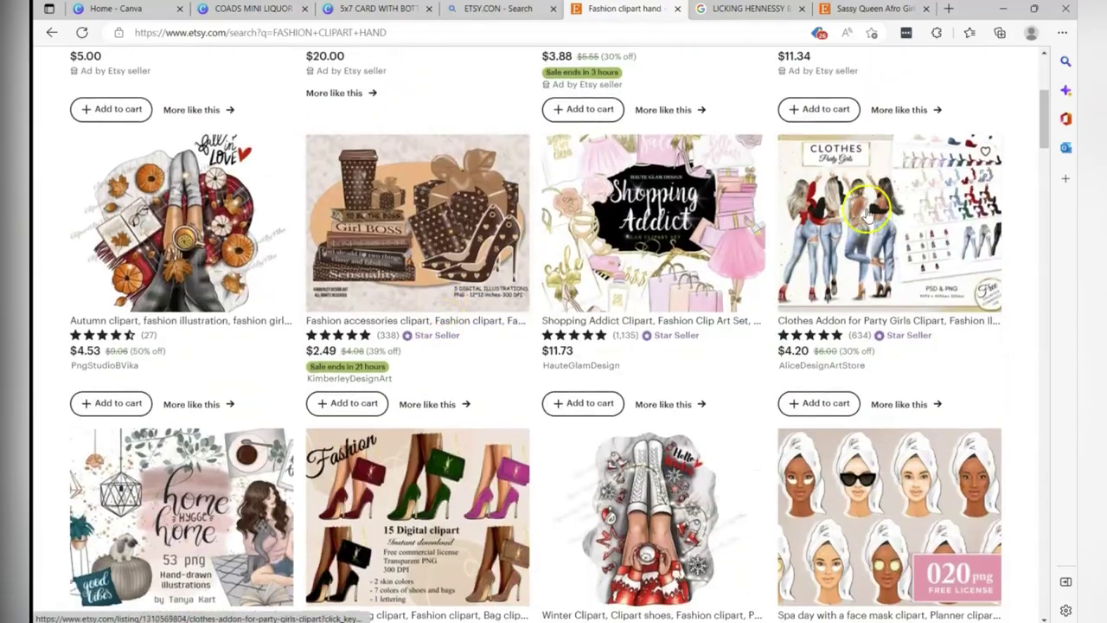
{"action": "scroll", "coordinate": [680, 391], "scroll_direction": "down", "scroll_amount": 9}
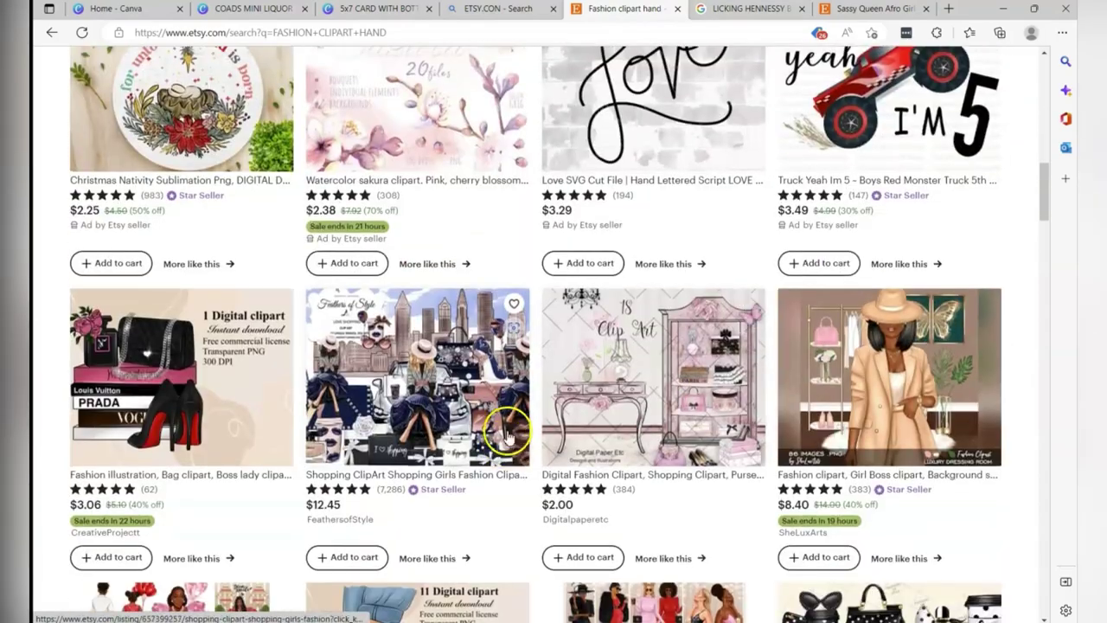
{"action": "scroll", "coordinate": [544, 445], "scroll_direction": "down", "scroll_amount": 1}
{"action": "scroll", "coordinate": [542, 443], "scroll_direction": "down", "scroll_amount": 3}
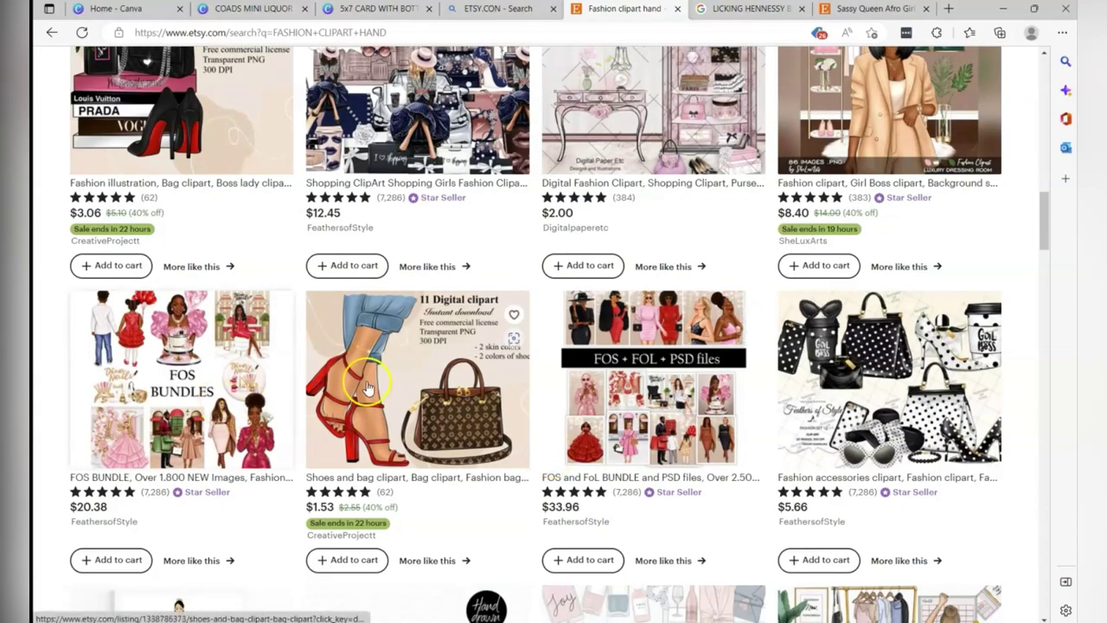
Step: Open the "FOS and FoL BUNDLE and PSD files" listing and view its preview images one after another
{"action": "left_click", "coordinate": [643, 315]}
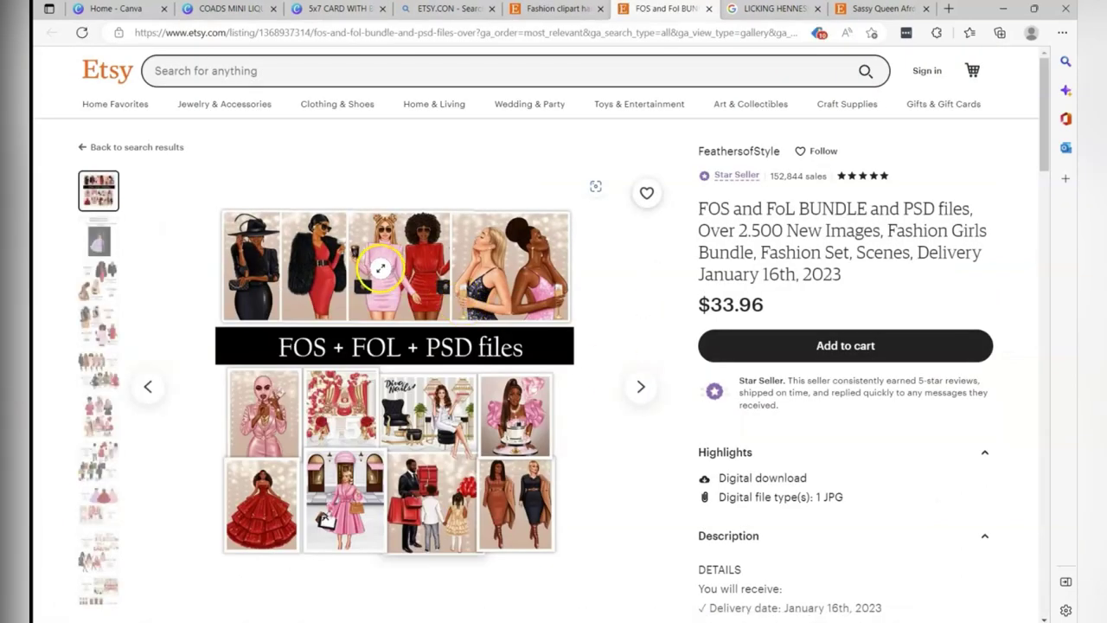
{"action": "left_click", "coordinate": [98, 371]}
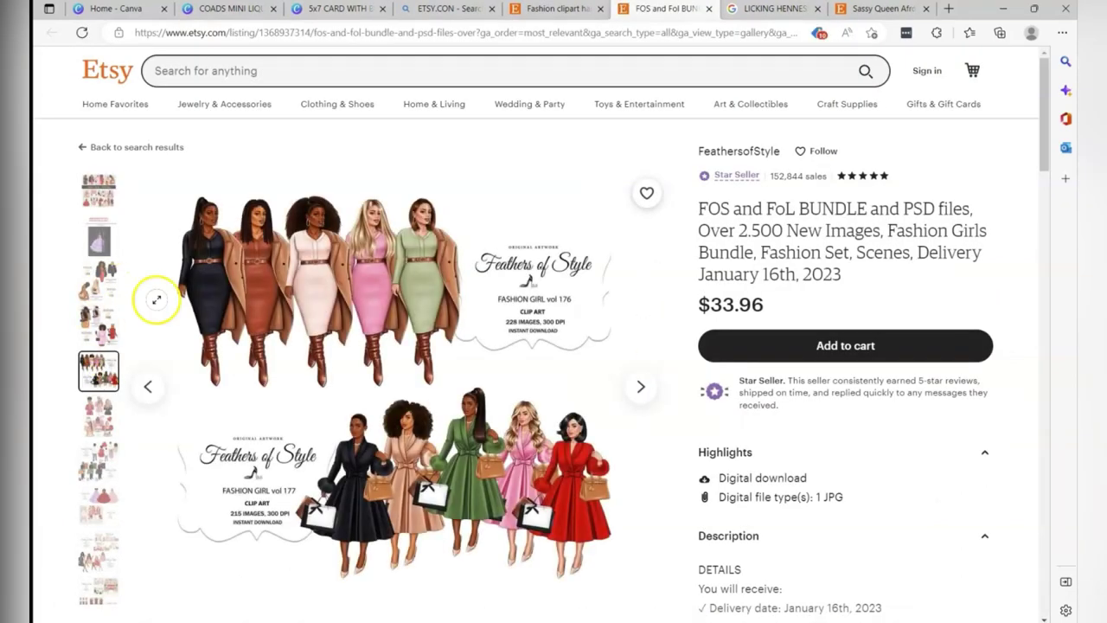
{"action": "left_click", "coordinate": [116, 427]}
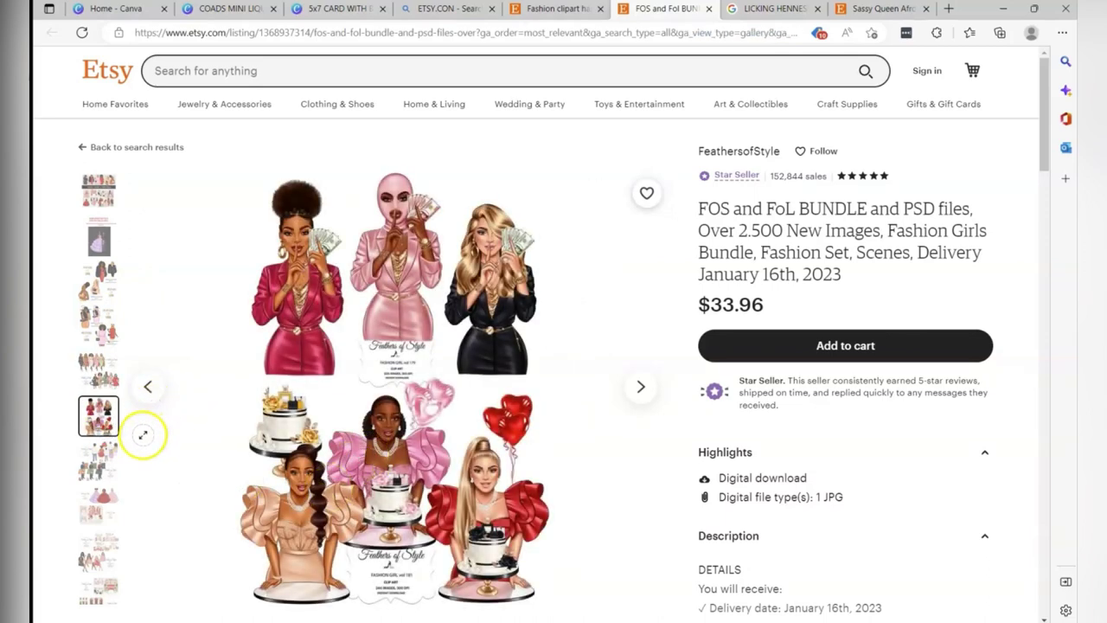
{"action": "left_click", "coordinate": [95, 465]}
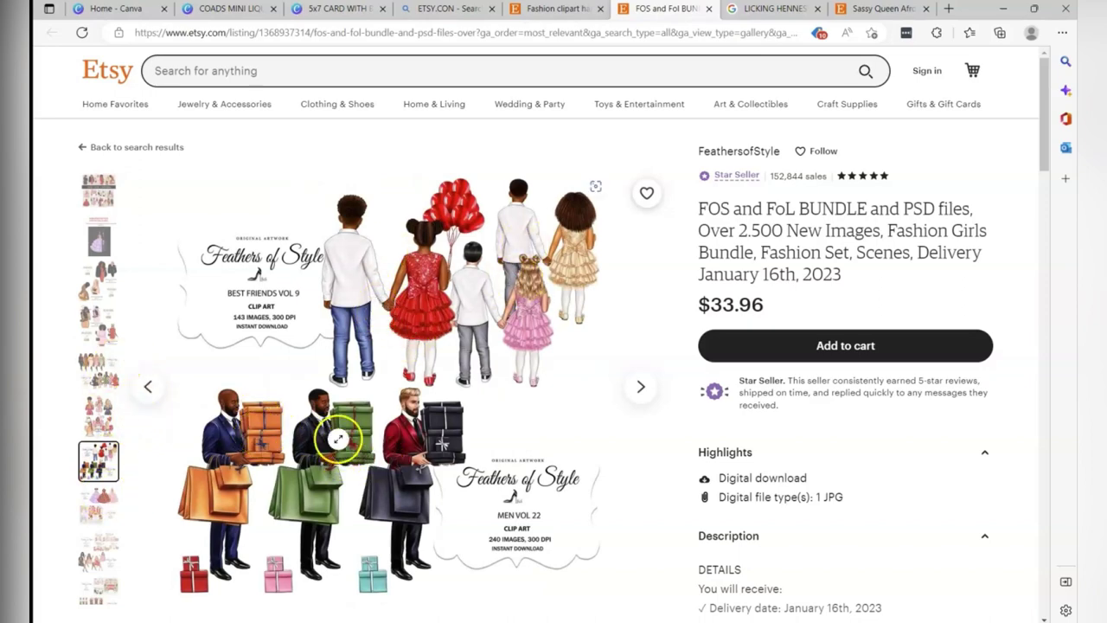
{"action": "left_click", "coordinate": [90, 519]}
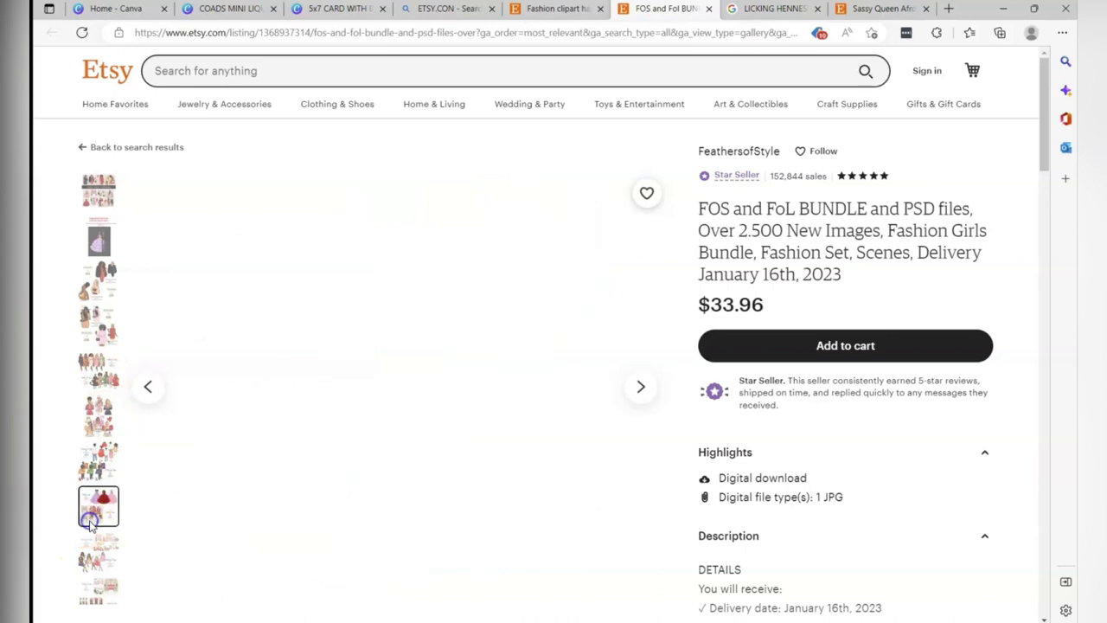
{"action": "left_click", "coordinate": [97, 547]}
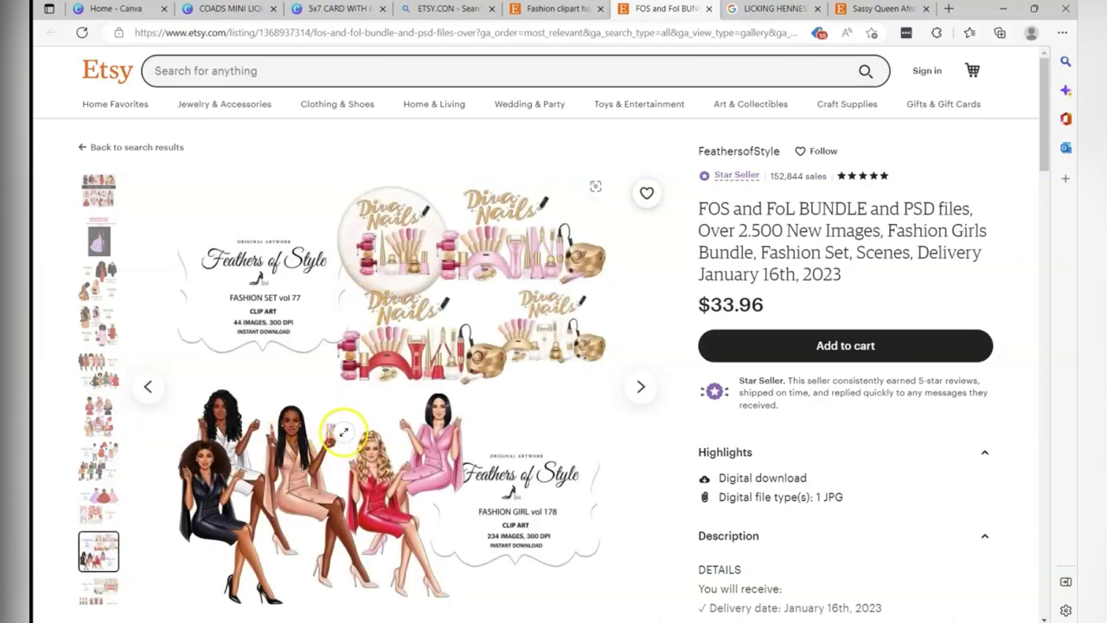
Step: Enlarge the Fashion Girl vol 178 preview to examine the figures' hands, then close the enlarged view
{"action": "left_click", "coordinate": [343, 432]}
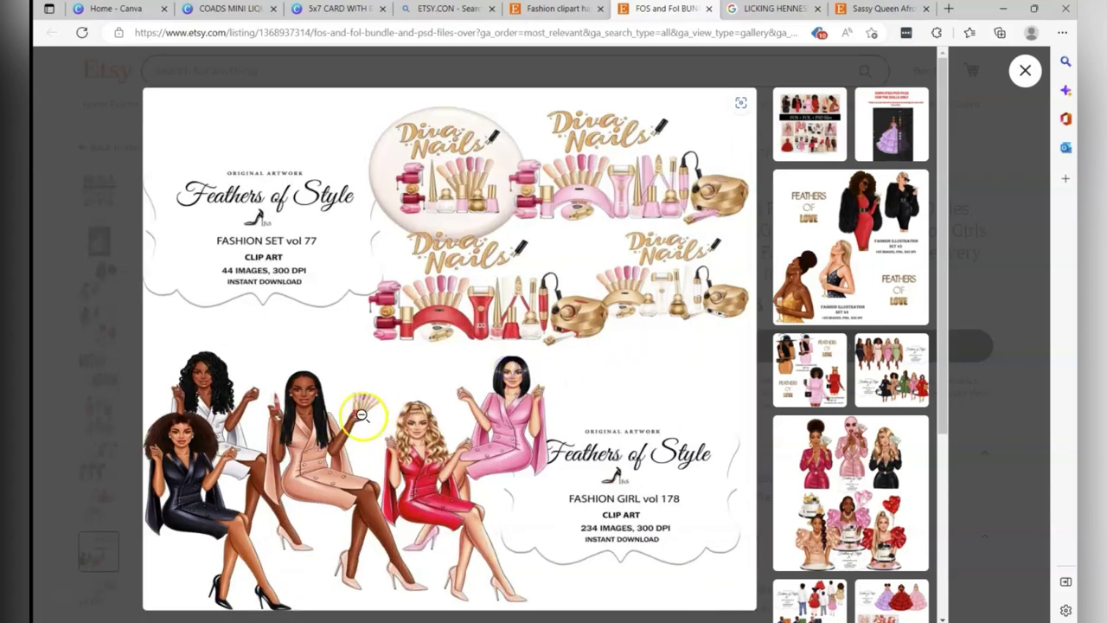
{"action": "left_click", "coordinate": [361, 416]}
{"action": "left_click", "coordinate": [359, 412]}
{"action": "left_click", "coordinate": [358, 412]}
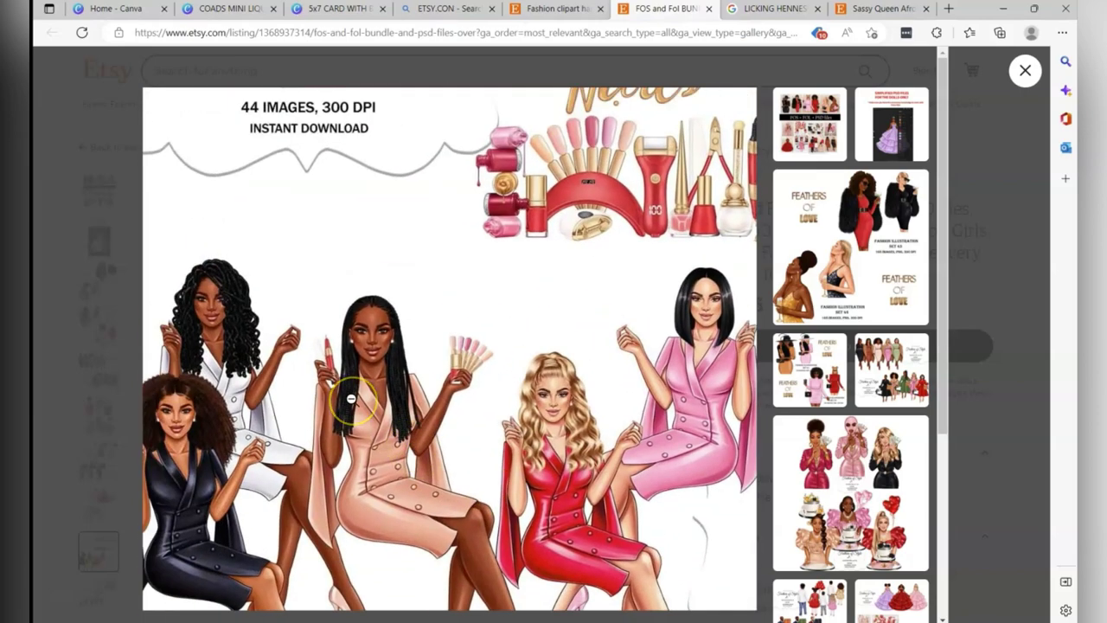
{"action": "left_click", "coordinate": [351, 399]}
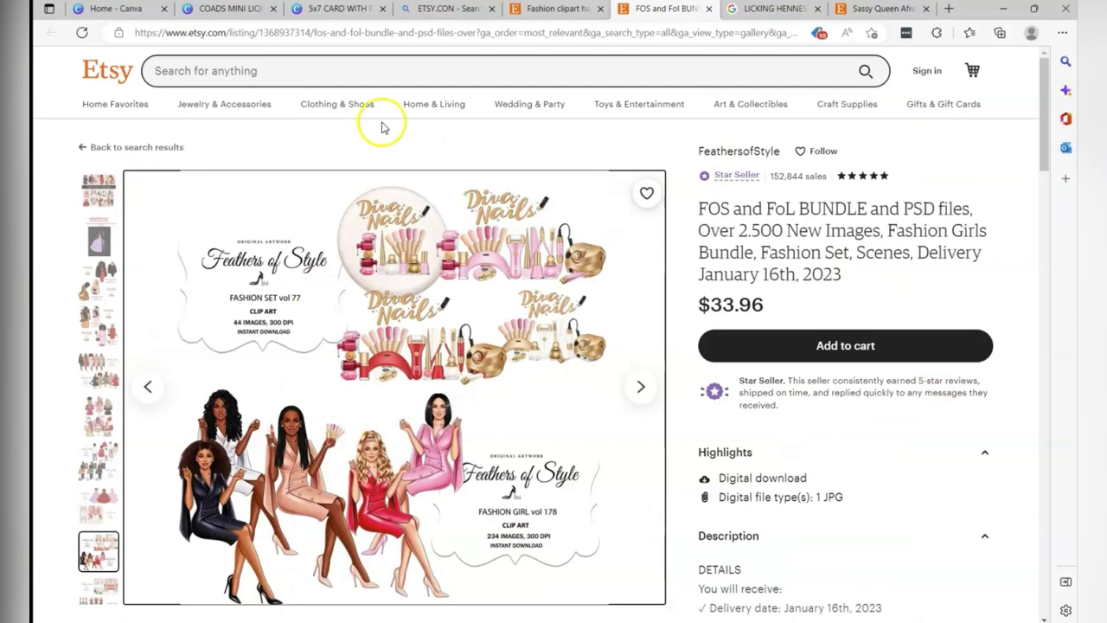
Step: Switch to the COADS MINI LIQUOR bottle holder design in Canva and add the uploaded image of the woman licking a bottle
{"action": "left_click", "coordinate": [353, 9]}
{"action": "left_click_drag", "start_coordinate": [346, 9], "coordinate": [260, 8]}
{"action": "left_click", "coordinate": [320, 9]}
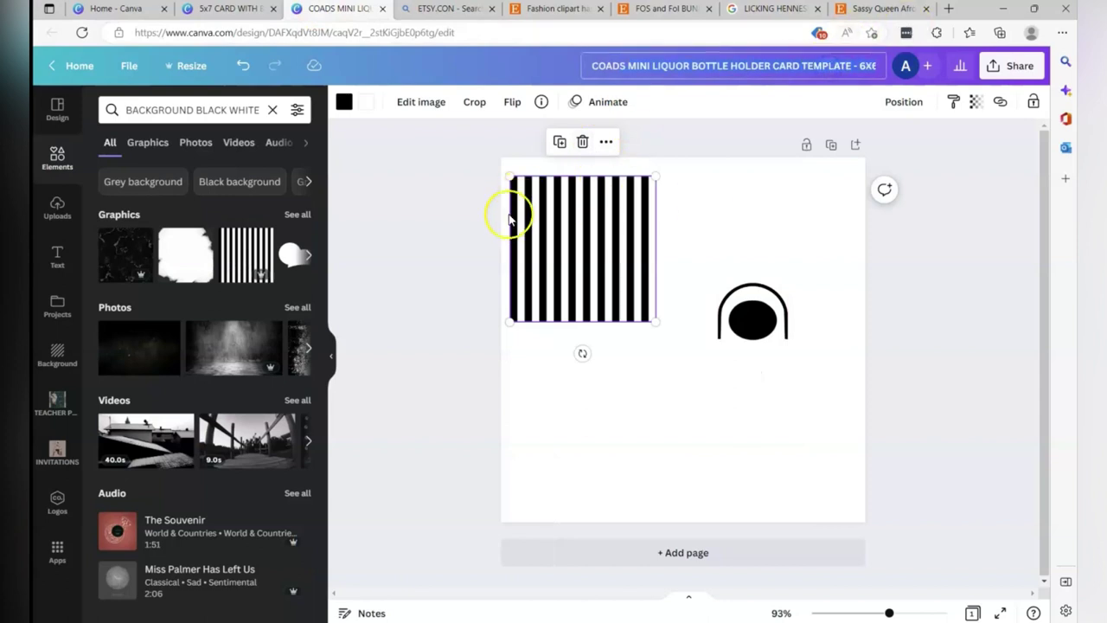
{"action": "left_click", "coordinate": [472, 215]}
{"action": "left_click", "coordinate": [59, 210]}
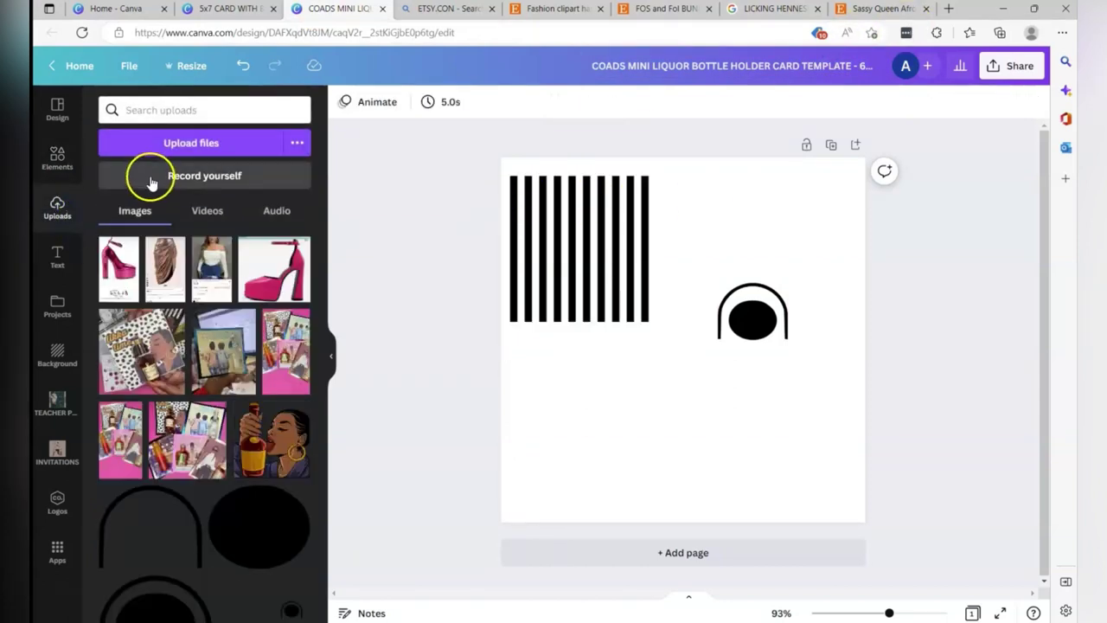
{"action": "left_click", "coordinate": [281, 435]}
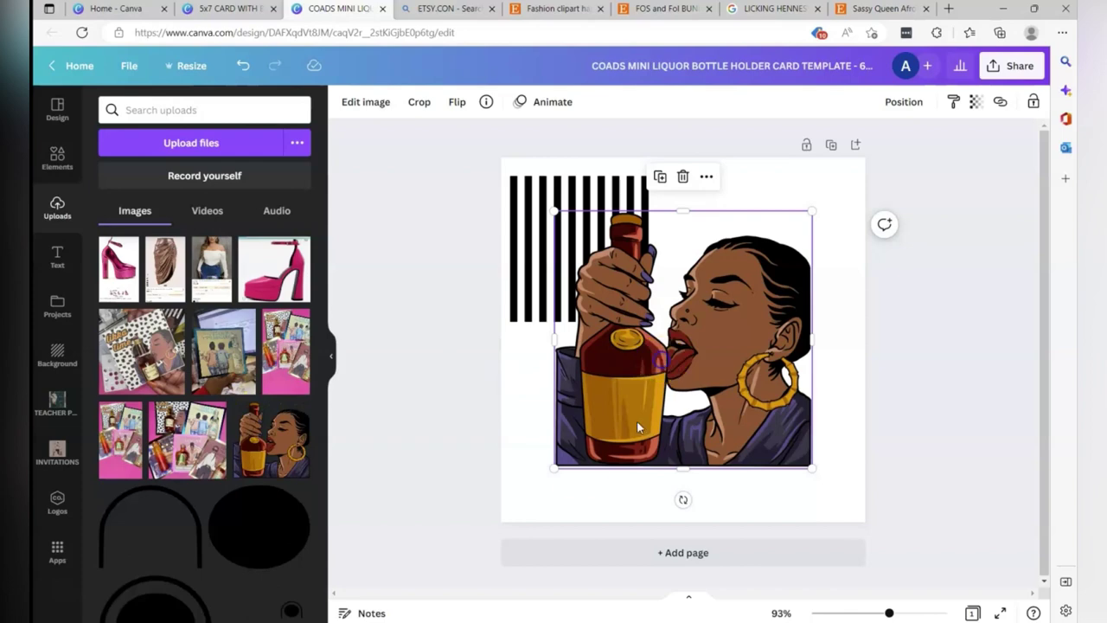
Step: Resize the woman image to fill the page's lower-right area and move the striped pattern to the page's left edge
{"action": "left_click_drag", "start_coordinate": [555, 464], "coordinate": [503, 520]}
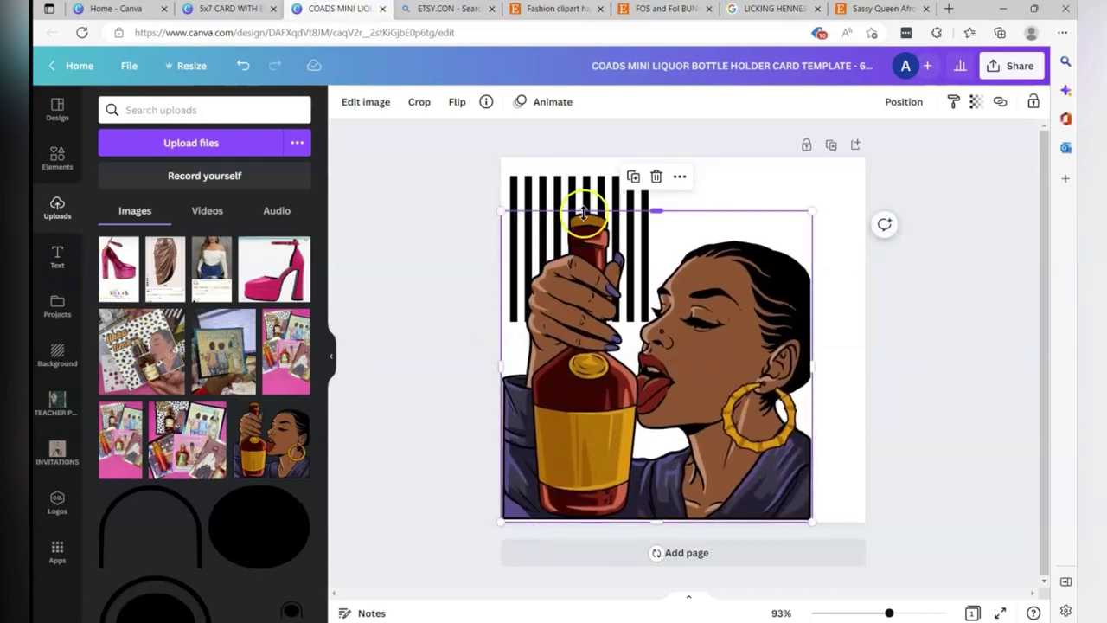
{"action": "left_click_drag", "start_coordinate": [808, 213], "coordinate": [863, 166]}
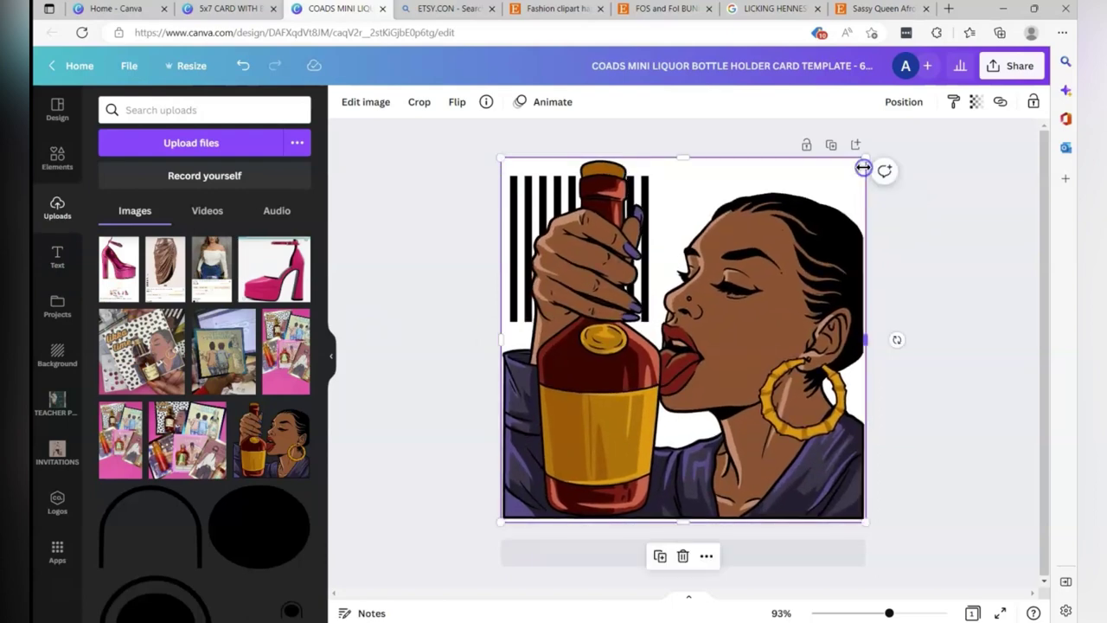
{"action": "left_click", "coordinate": [58, 112]}
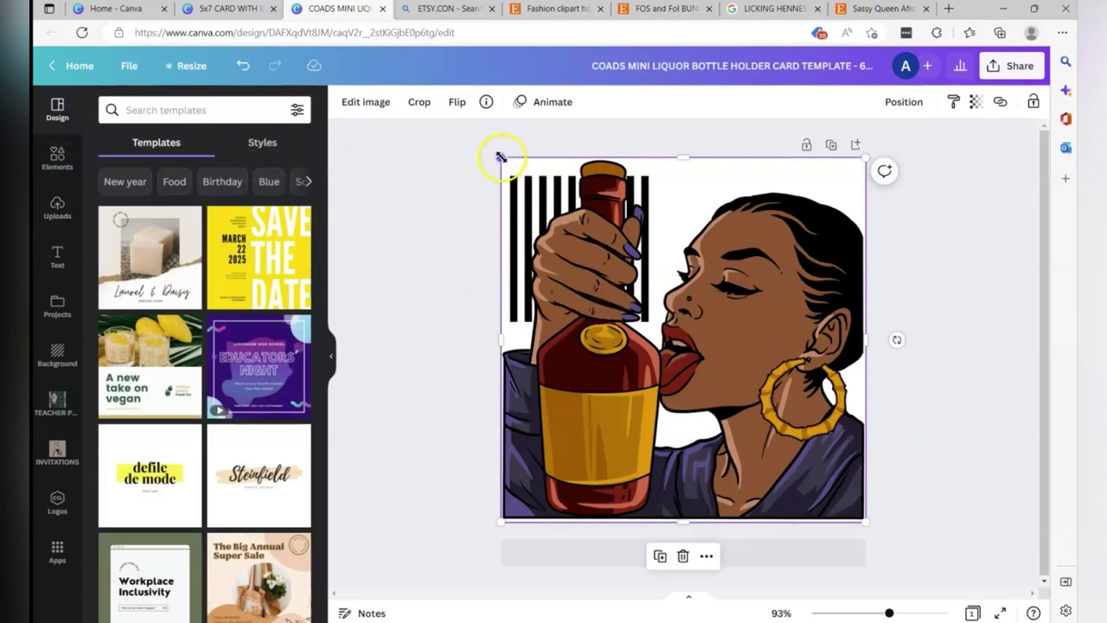
{"action": "left_click_drag", "start_coordinate": [501, 158], "coordinate": [496, 194]}
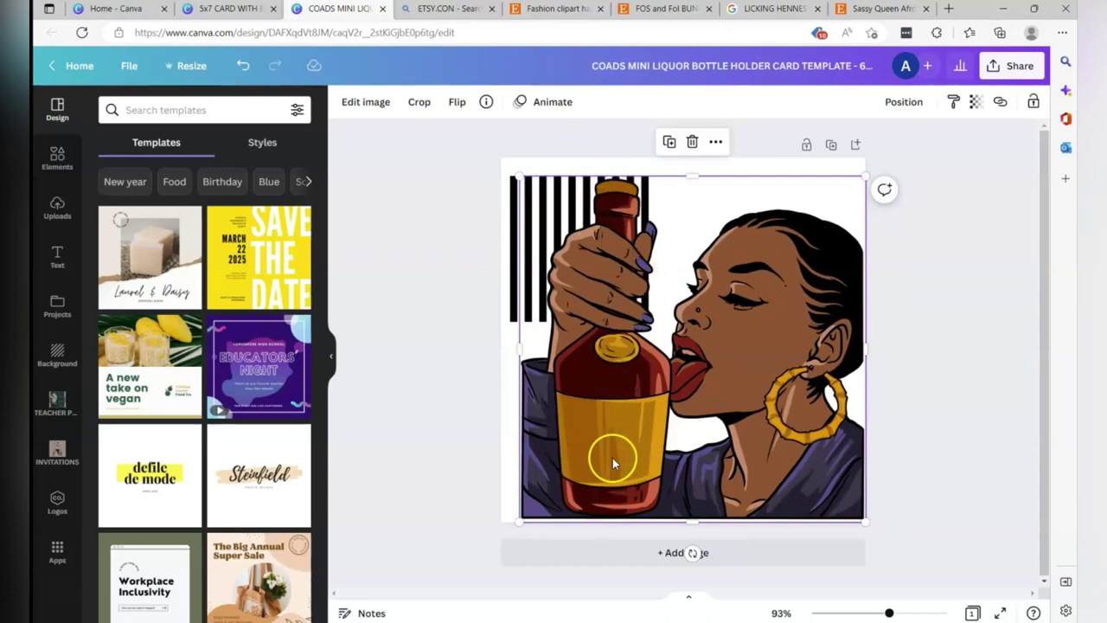
{"action": "left_click_drag", "start_coordinate": [516, 173], "coordinate": [602, 256]}
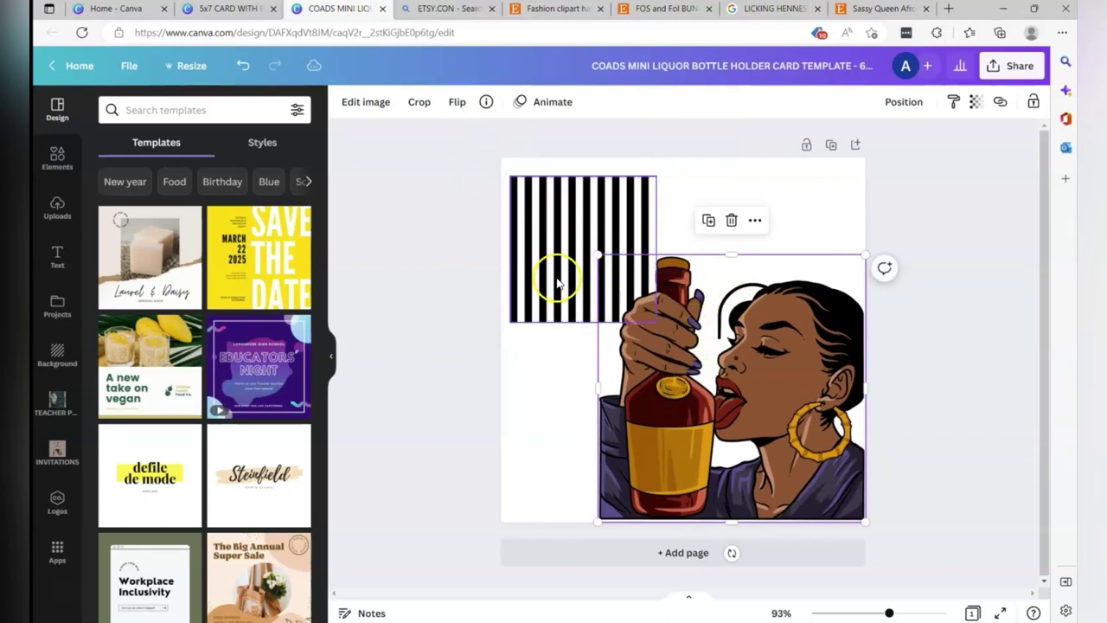
{"action": "left_click_drag", "start_coordinate": [558, 283], "coordinate": [550, 278]}
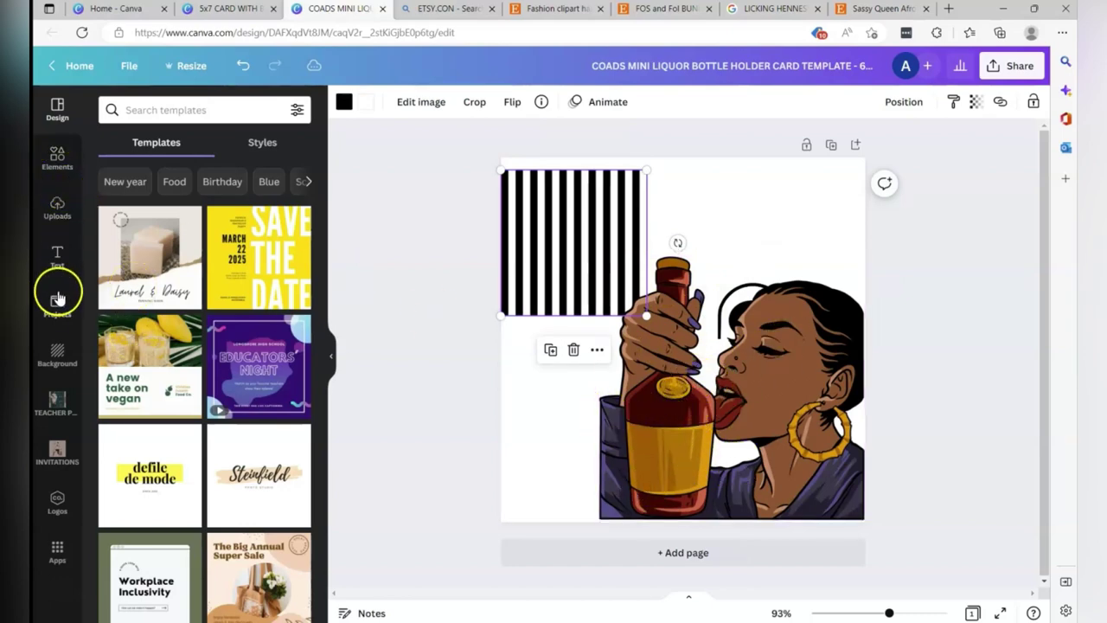
Step: Search the design elements for "SQUARE"
{"action": "left_click", "coordinate": [49, 173]}
{"action": "left_click", "coordinate": [187, 110]}
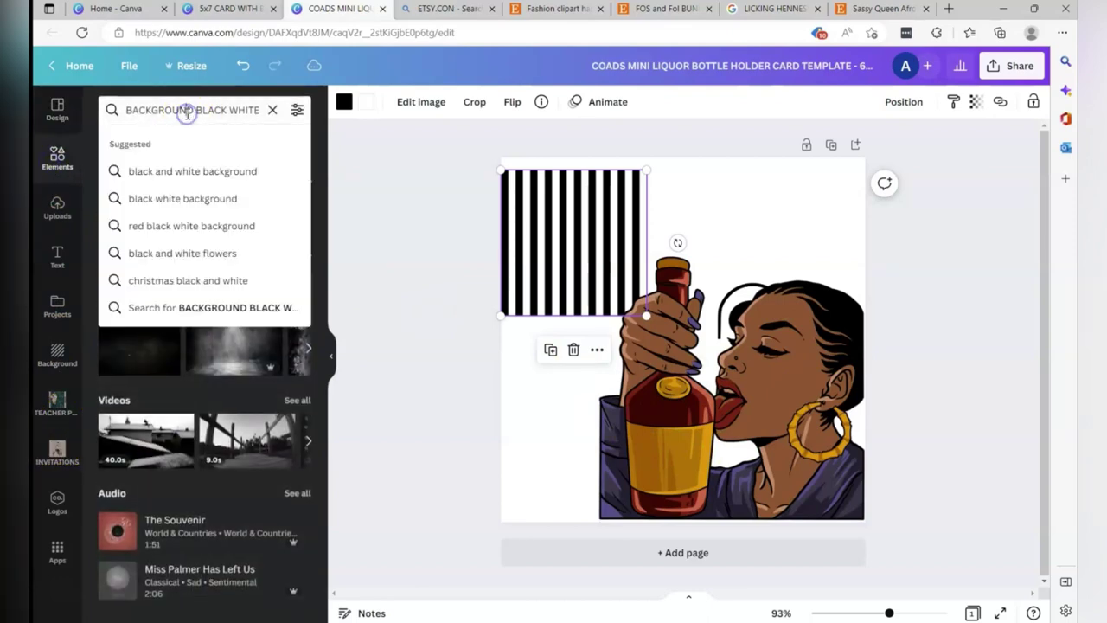
{"action": "triple_click", "coordinate": [186, 110]}
{"action": "type", "text": "SQHA"}
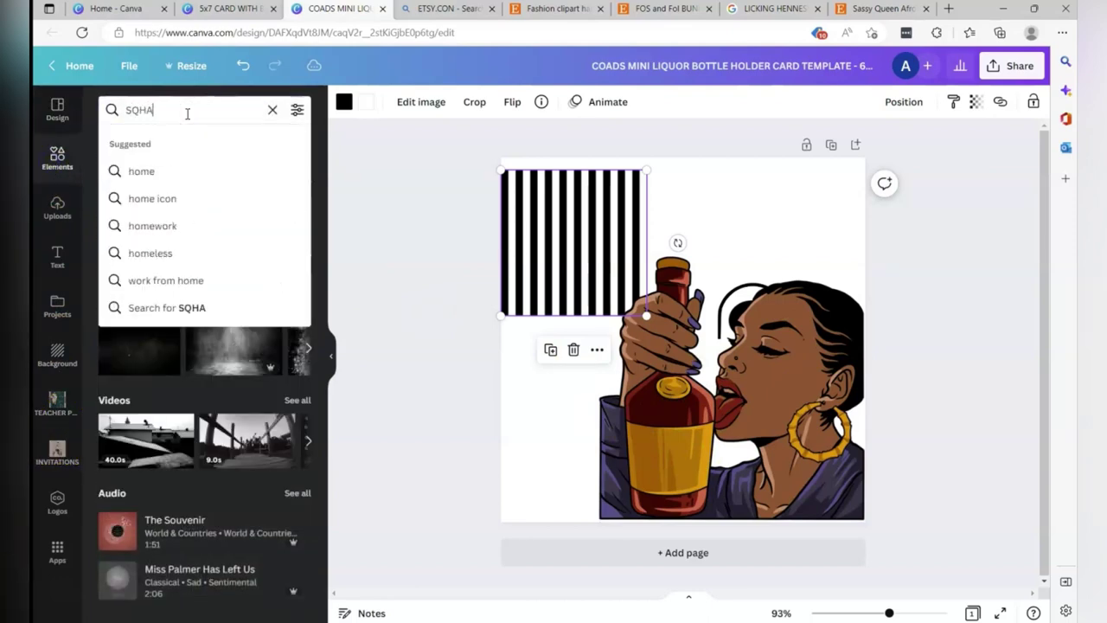
{"action": "type", "text": "R"}
{"action": "key", "text": "BackSpace"}
{"action": "key", "text": "BackSpace"}
{"action": "type", "text": "UARE"}
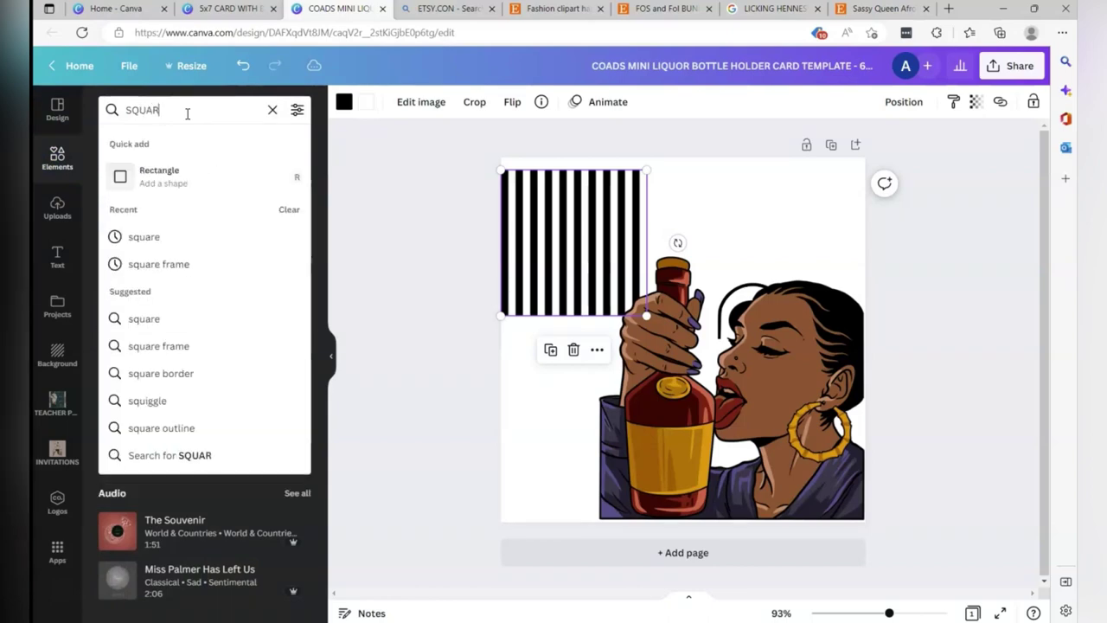
{"action": "key", "text": "Return"}
Step: Add a square shape and reshape it into a tall, narrow rectangle covering the bottle in the woman image
{"action": "left_click", "coordinate": [126, 239]}
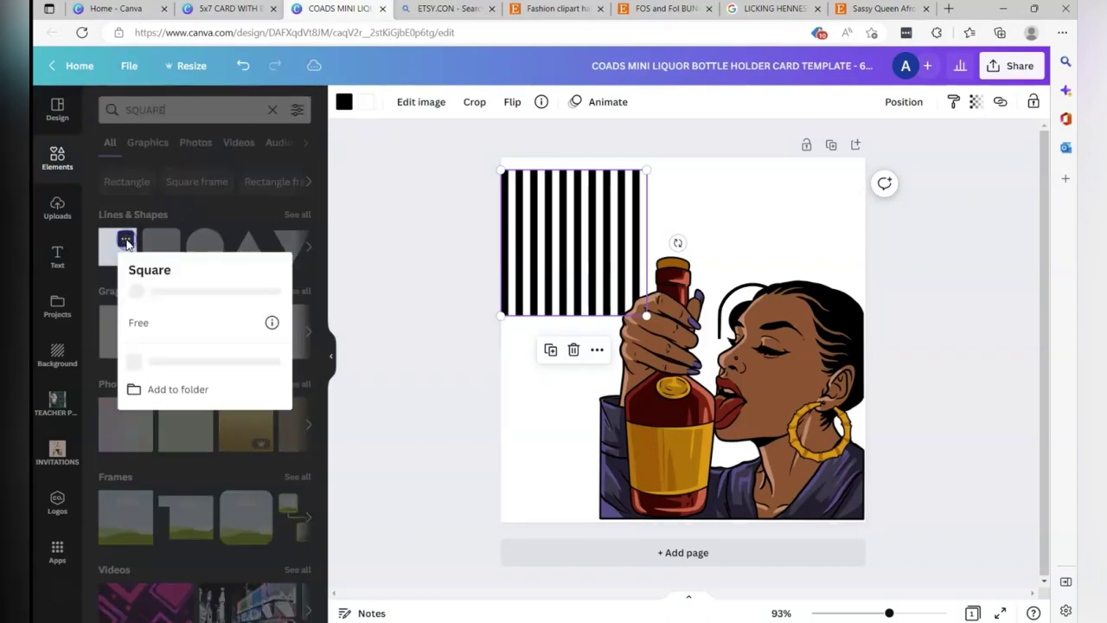
{"action": "left_click", "coordinate": [110, 327]}
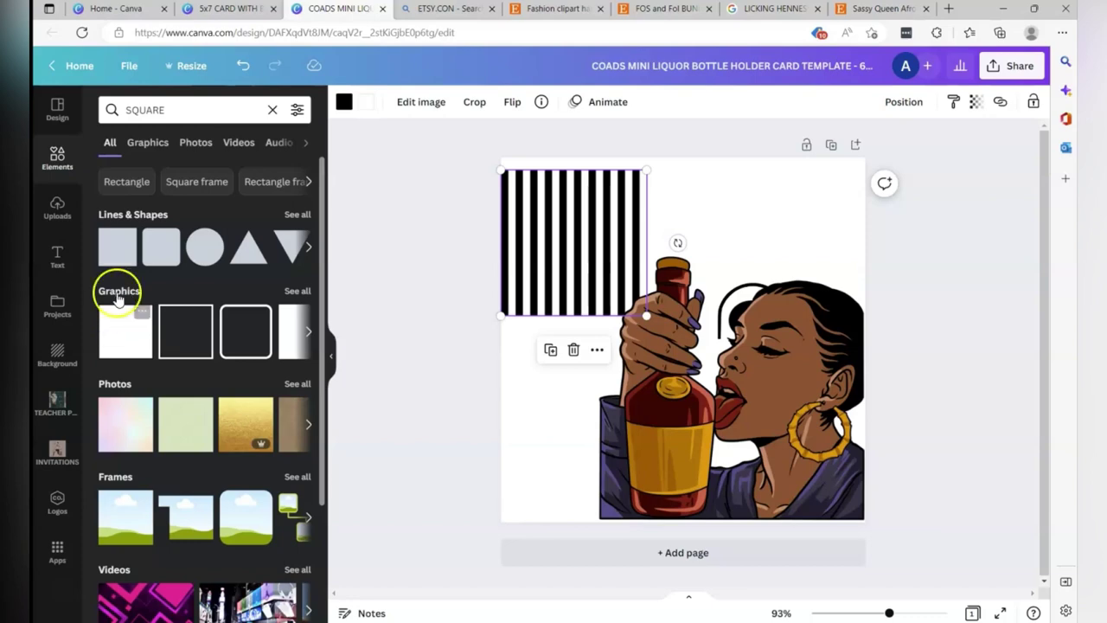
{"action": "left_click", "coordinate": [115, 250]}
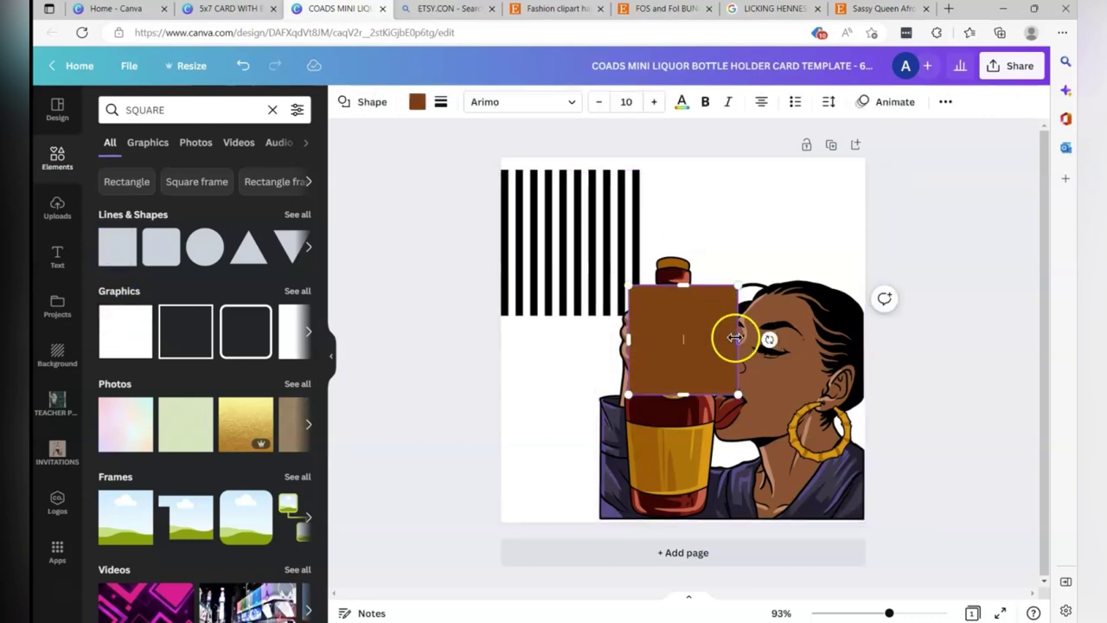
{"action": "left_click_drag", "start_coordinate": [738, 337], "coordinate": [718, 338]}
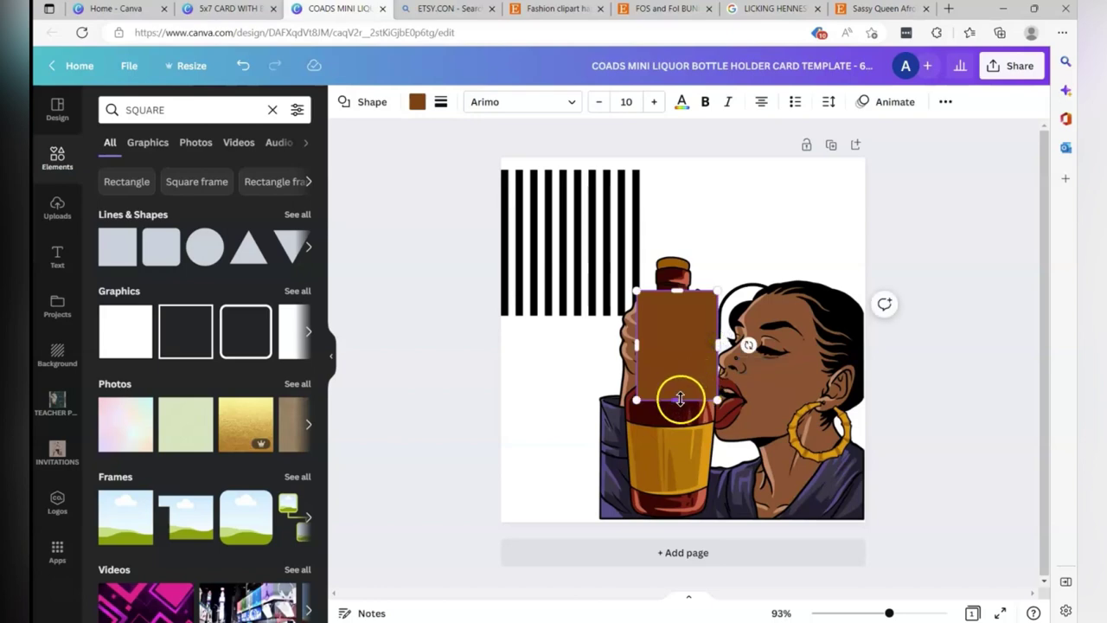
{"action": "left_click_drag", "start_coordinate": [674, 399], "coordinate": [692, 512]}
{"action": "left_click", "coordinate": [634, 298]}
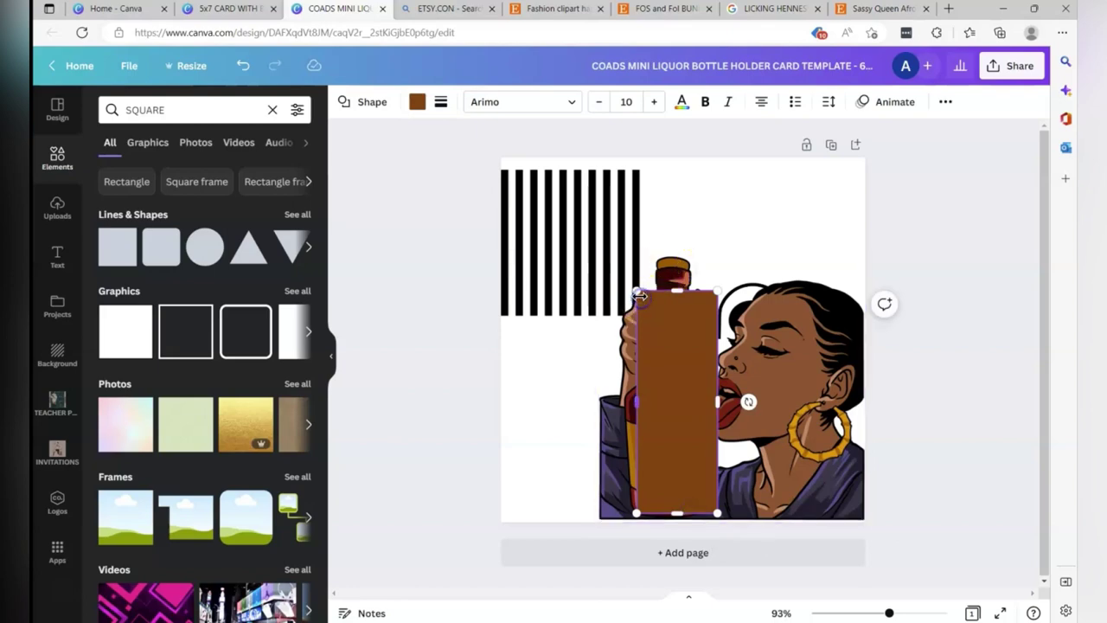
{"action": "mouse_move", "coordinate": [636, 295]}
{"action": "left_mouse_down"}
{"action": "mouse_move", "coordinate": [633, 284]}
{"action": "mouse_move", "coordinate": [642, 302]}
{"action": "left_mouse_up"}
{"action": "left_click", "coordinate": [753, 345]}
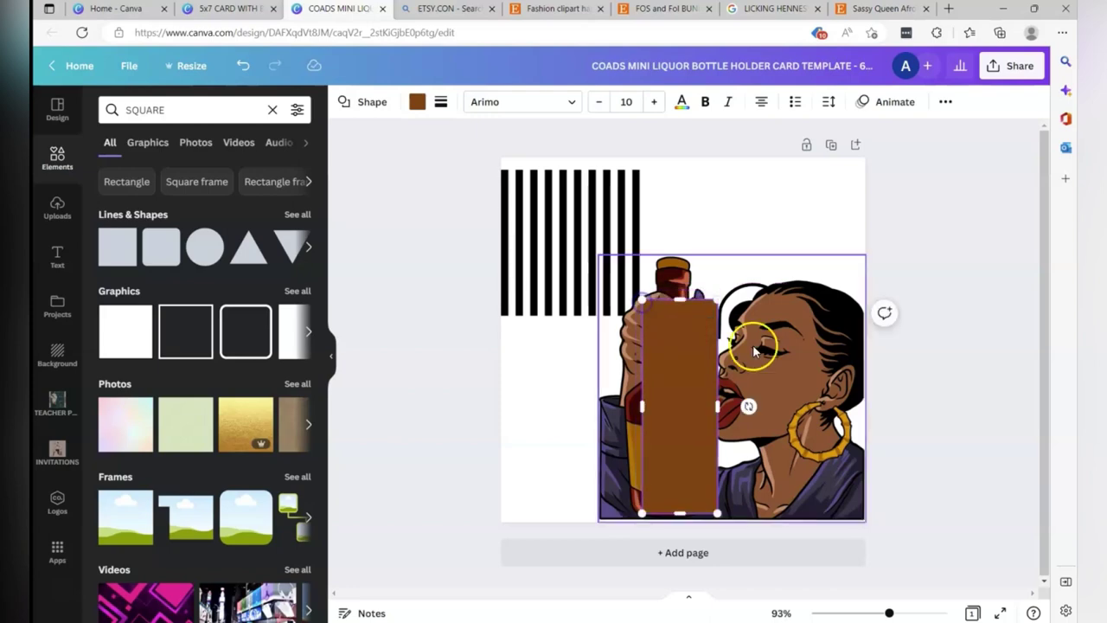
Step: Scale the woman image down proportionally toward the page's lower-right corner and realign the brown rectangle over its bottle
{"action": "left_click_drag", "start_coordinate": [603, 257], "coordinate": [606, 286]}
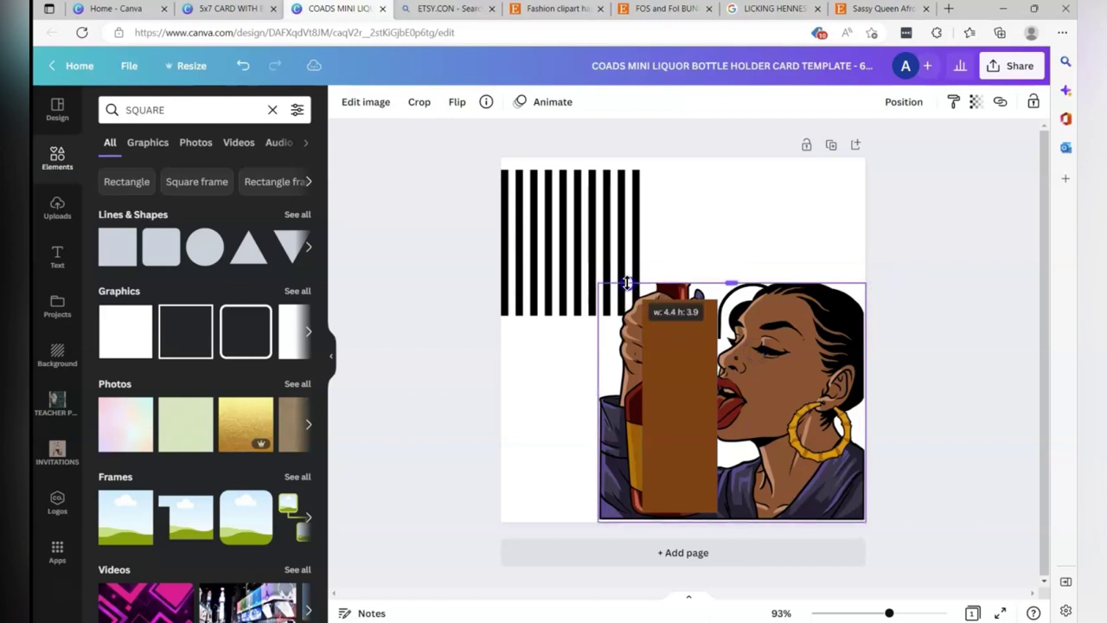
{"action": "key", "text": "ctrl+z"}
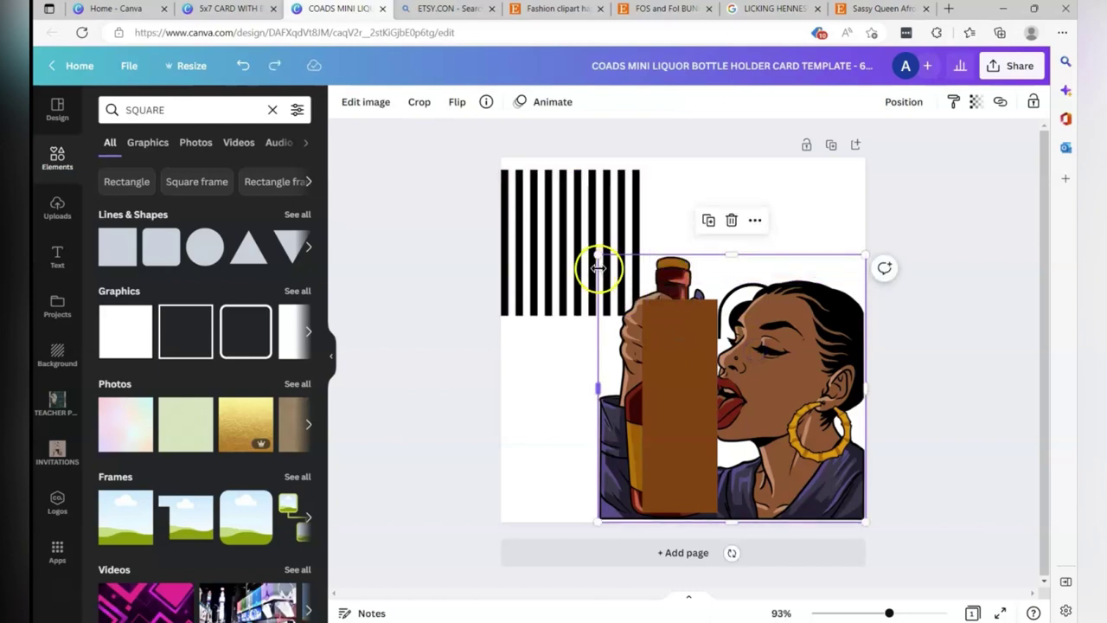
{"action": "left_click_drag", "start_coordinate": [598, 255], "coordinate": [626, 284]}
{"action": "left_click_drag", "start_coordinate": [694, 332], "coordinate": [707, 338]}
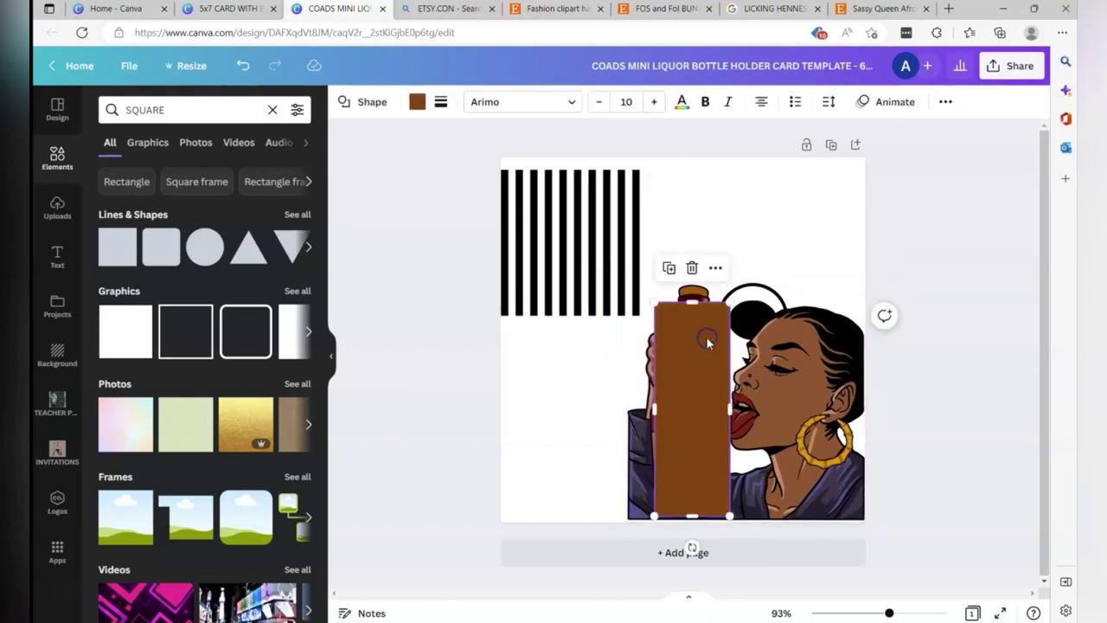
Step: Send the woman image behind the black arch and circle group
{"action": "left_click", "coordinate": [756, 313]}
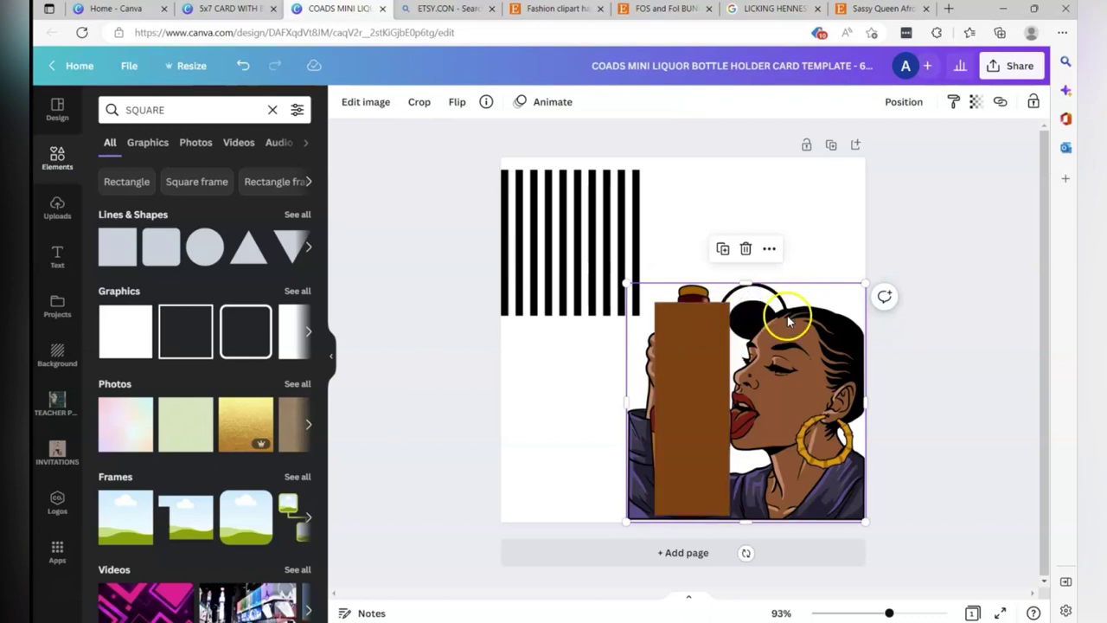
{"action": "right_click", "coordinate": [789, 321]}
{"action": "left_click", "coordinate": [833, 399]}
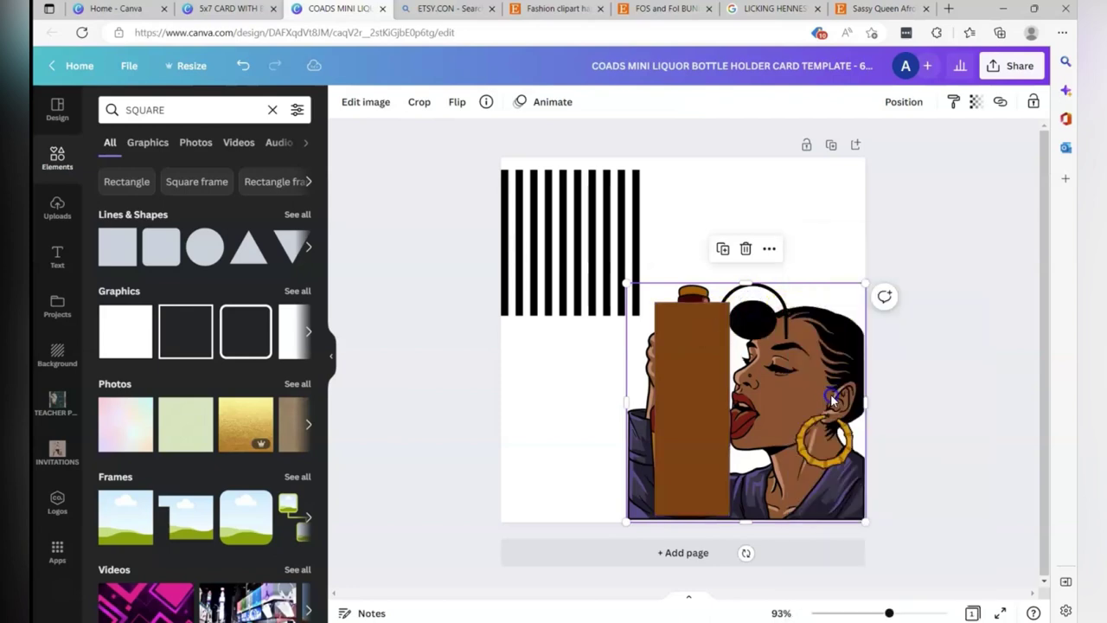
{"action": "left_click", "coordinate": [767, 321]}
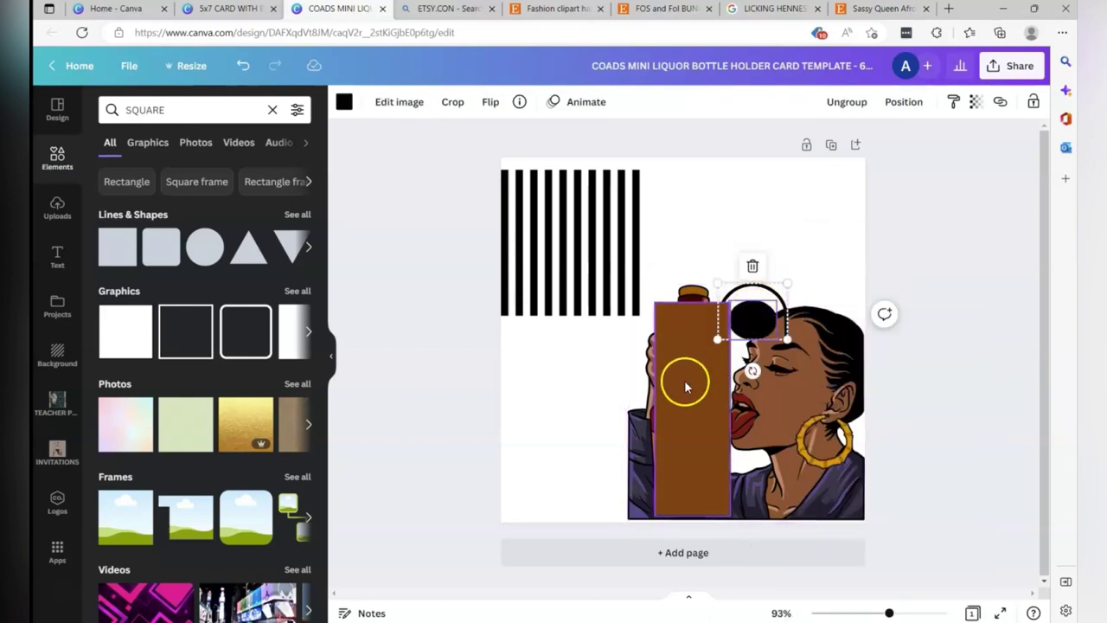
Step: Move the brown rectangle off the bottle and delete it
{"action": "left_click_drag", "start_coordinate": [685, 384], "coordinate": [549, 389]}
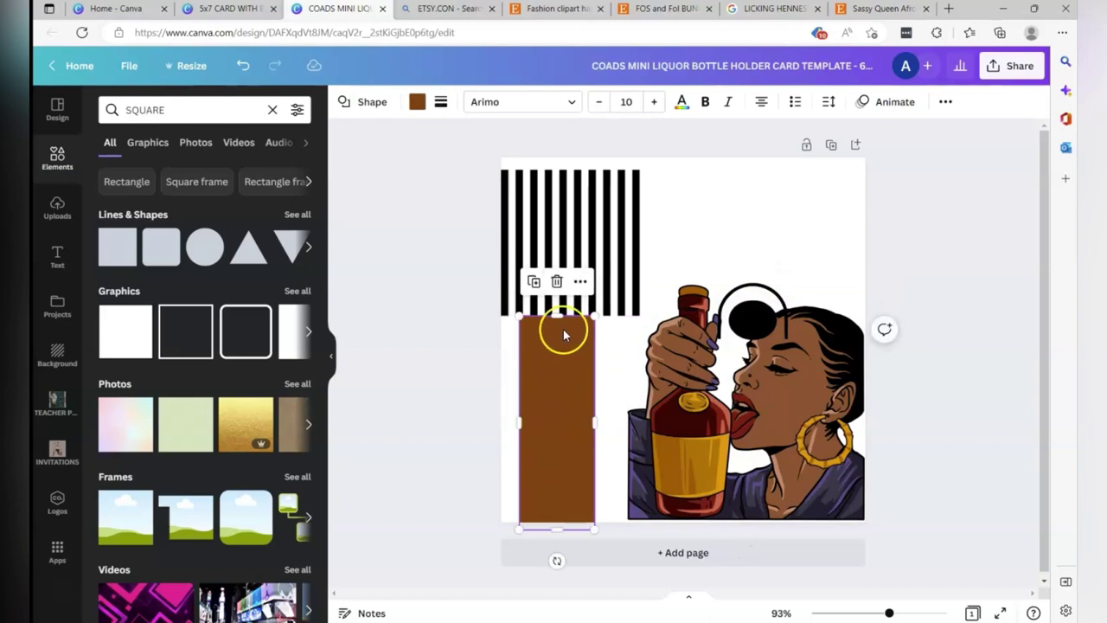
{"action": "left_click", "coordinate": [557, 283]}
Step: Lock the woman image, try moving the black arch and circle off the page, and undo that move
{"action": "left_click", "coordinate": [711, 329]}
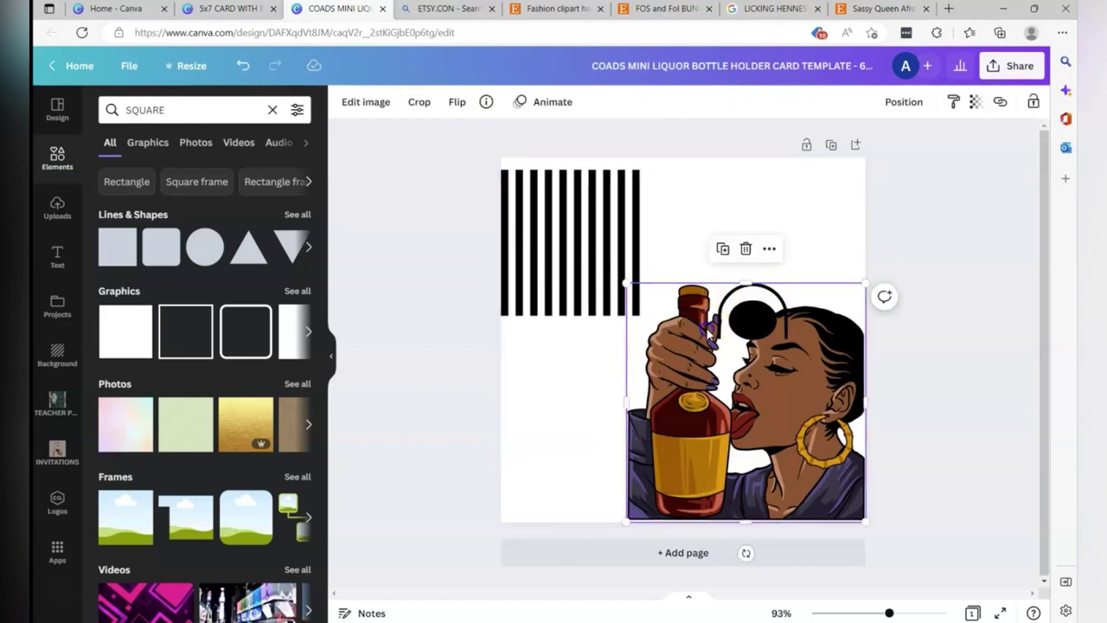
{"action": "left_click", "coordinate": [1038, 103]}
{"action": "left_click", "coordinate": [772, 319]}
{"action": "left_click_drag", "start_coordinate": [773, 319], "coordinate": [952, 179]}
{"action": "key", "text": "ctrl+z"}
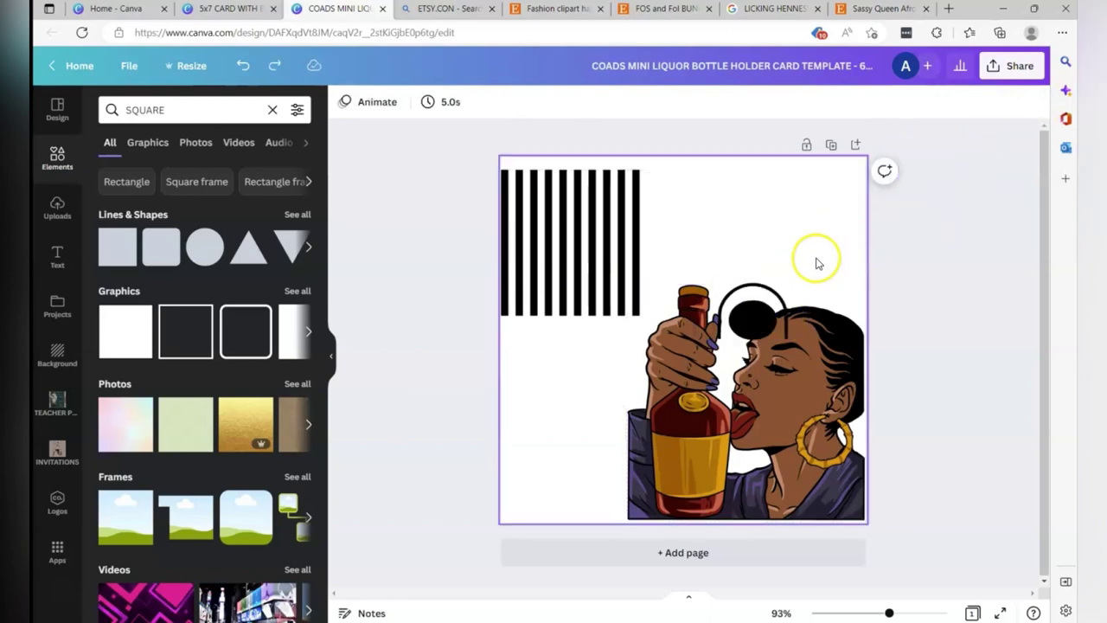
Step: Unlock the woman image
{"action": "left_click", "coordinate": [831, 346]}
{"action": "left_click", "coordinate": [1032, 103]}
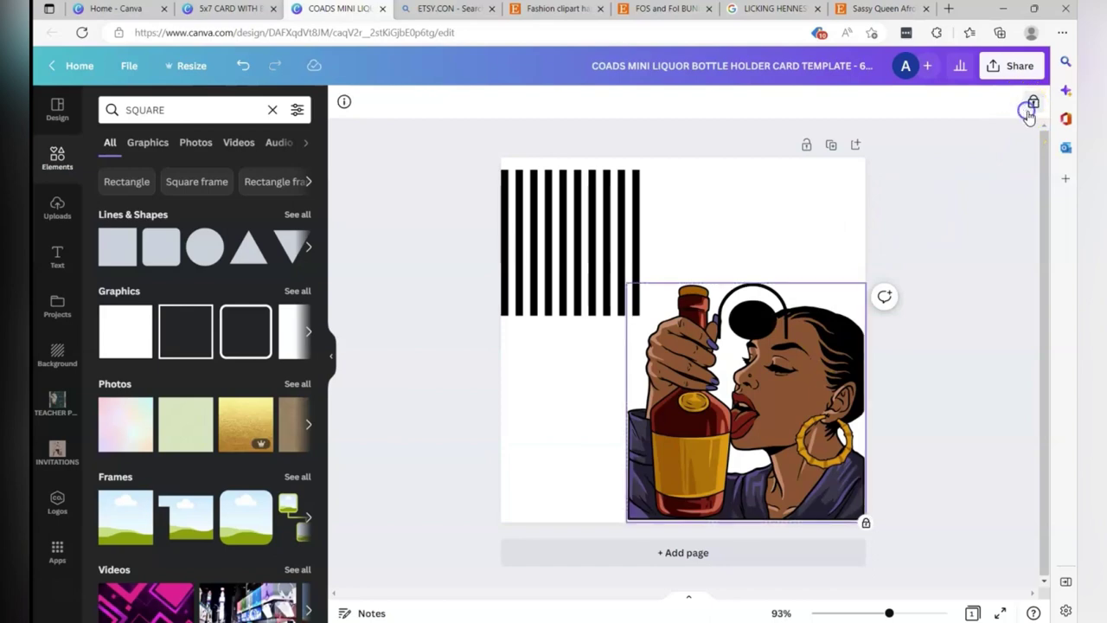
{"action": "left_click", "coordinate": [1028, 106]}
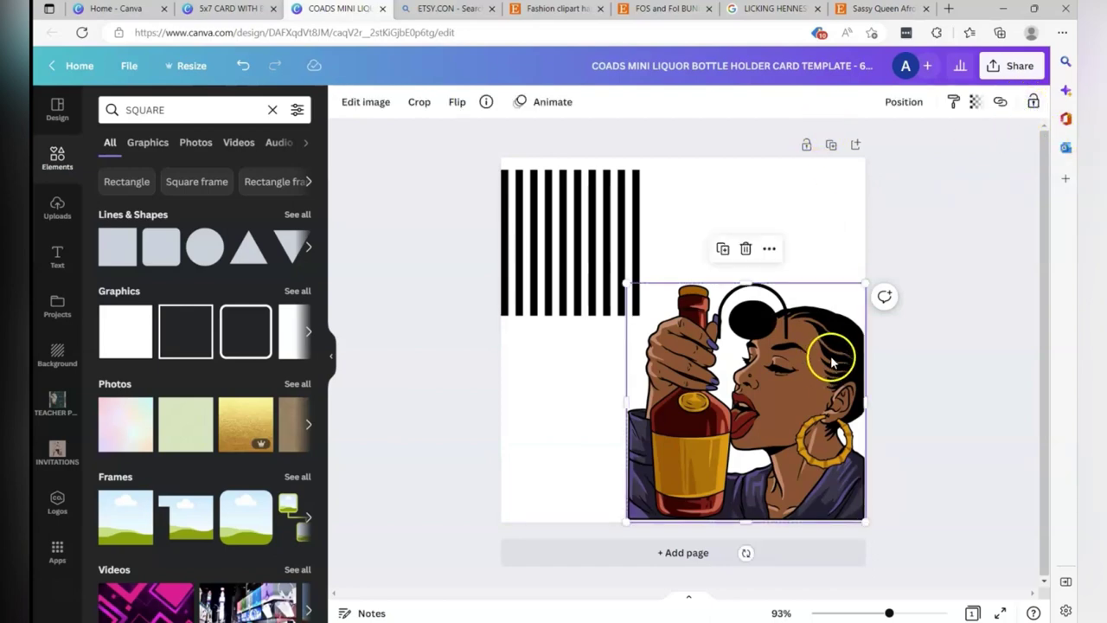
Step: Shift the woman image toward the page's centre, flip it horizontally and reposition it below the stripes
{"action": "left_click_drag", "start_coordinate": [830, 362], "coordinate": [764, 367]}
{"action": "left_click", "coordinate": [458, 103]}
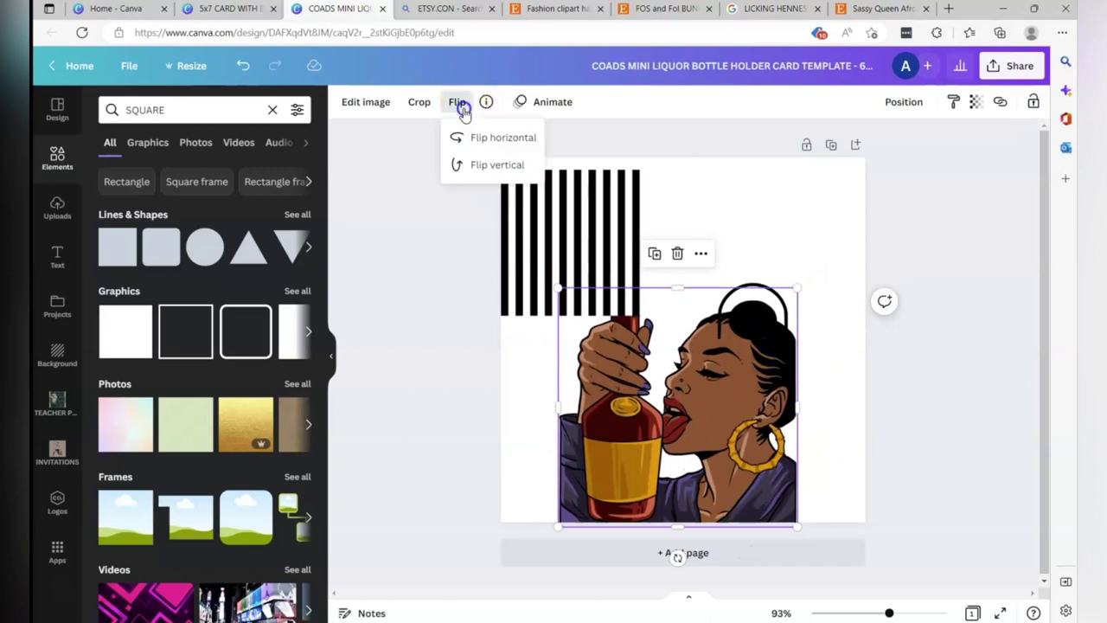
{"action": "left_click", "coordinate": [492, 139]}
{"action": "left_click_drag", "start_coordinate": [658, 380], "coordinate": [636, 478]}
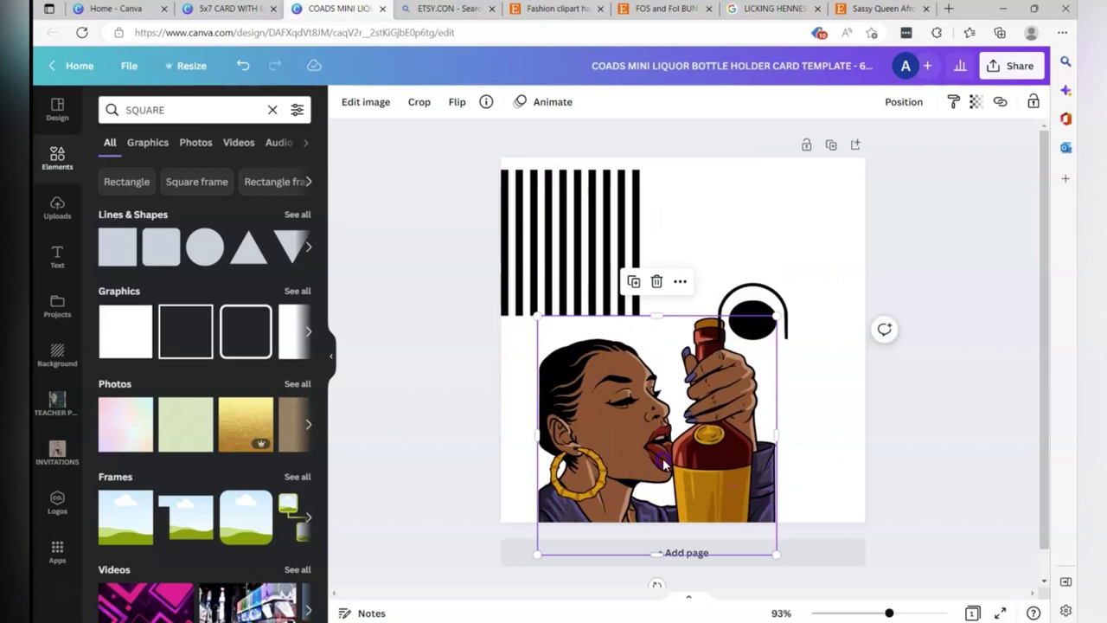
Step: Undo the horizontal flip and repositioning, and return the woman image to the page's lower-right corner
{"action": "key", "text": "ctrl+z"}
{"action": "key", "text": "ctrl+y"}
{"action": "key", "text": "ctrl+z"}
{"action": "key", "text": "ctrl+z"}
{"action": "key", "text": "ctrl+z"}
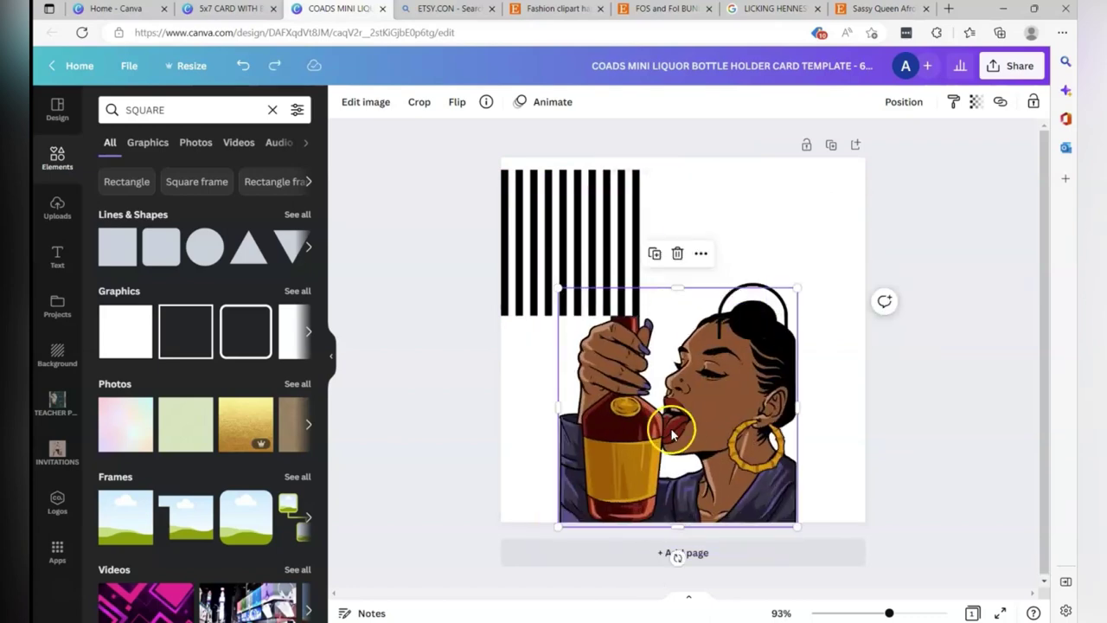
{"action": "left_click_drag", "start_coordinate": [673, 433], "coordinate": [736, 427]}
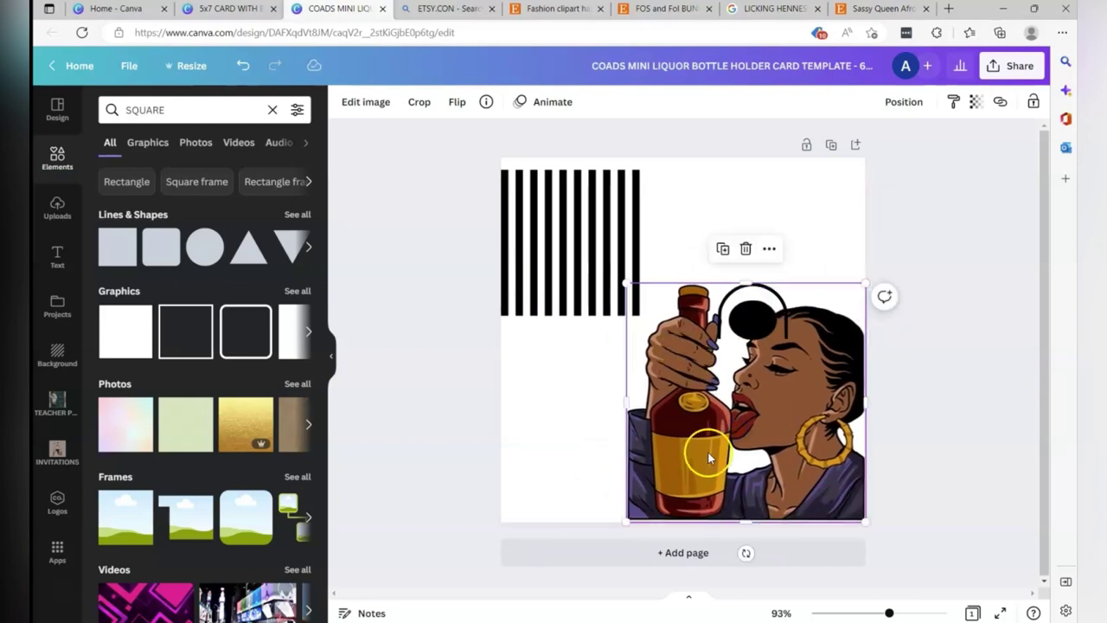
Step: Move the black arch and circle group onto the hand around the bottle's neck, just above the bottle's shoulders
{"action": "left_click", "coordinate": [753, 322]}
{"action": "left_click_drag", "start_coordinate": [753, 325], "coordinate": [705, 239]}
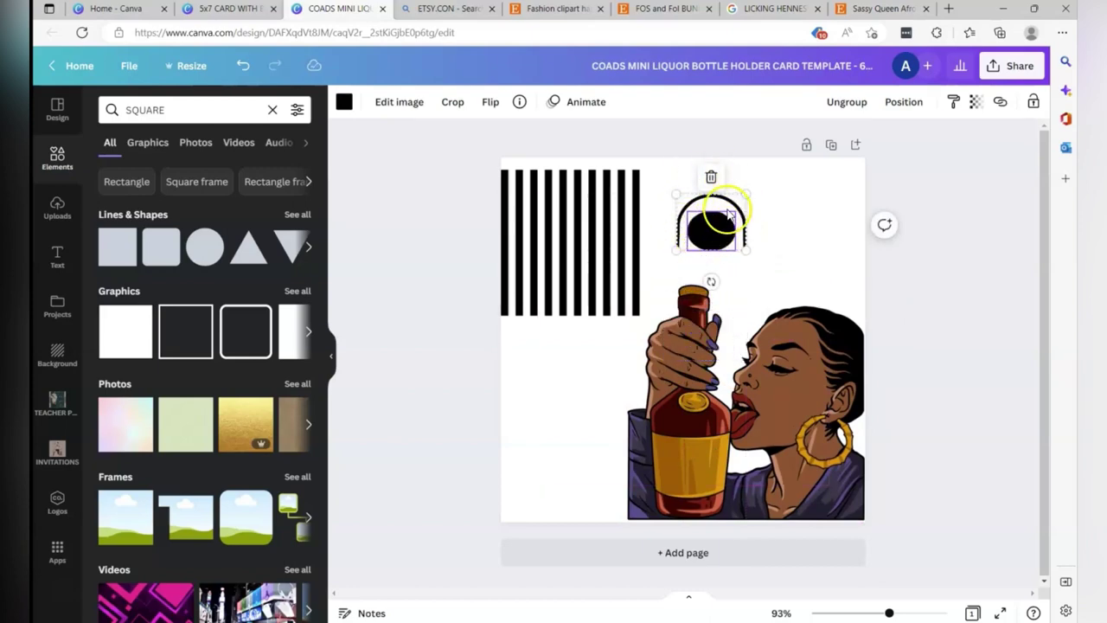
{"action": "left_click_drag", "start_coordinate": [730, 217], "coordinate": [707, 363]}
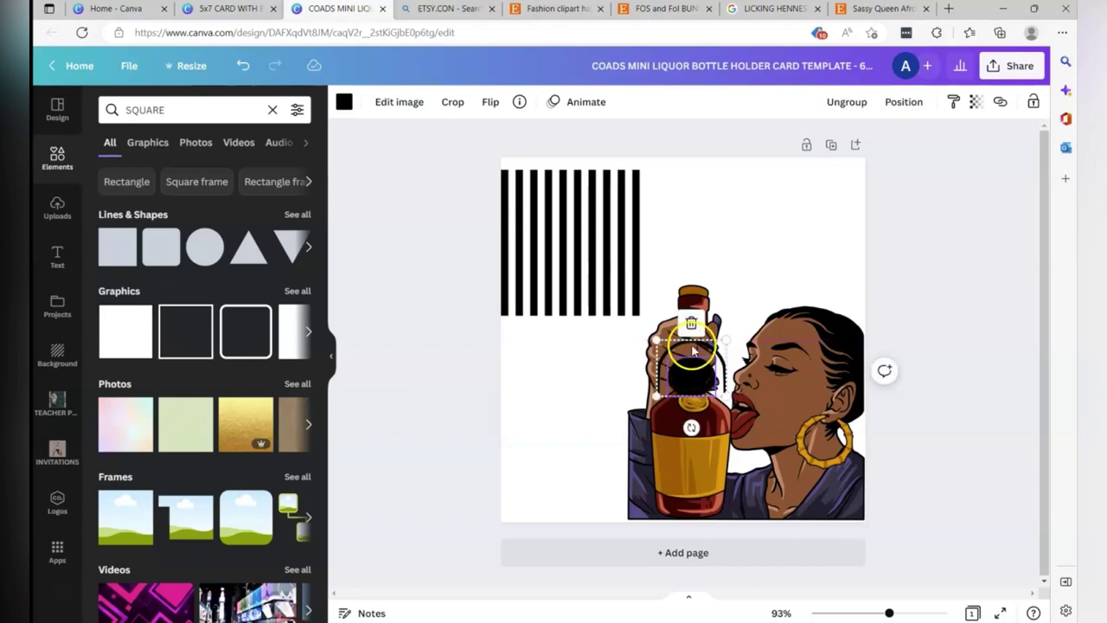
{"action": "left_click", "coordinate": [695, 373]}
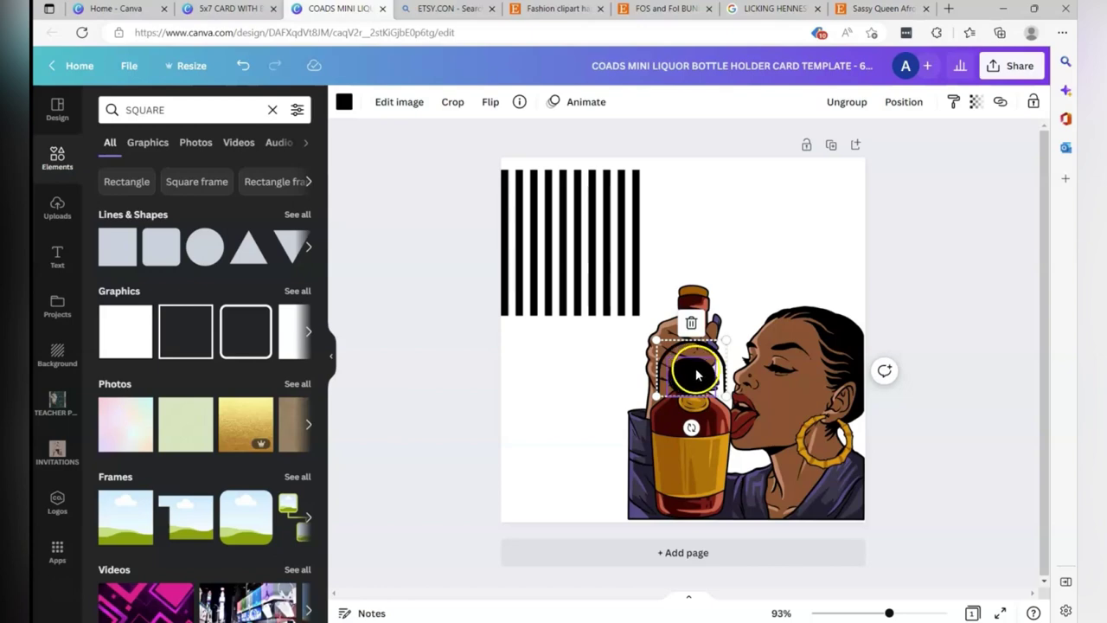
{"action": "left_click_drag", "start_coordinate": [695, 374], "coordinate": [697, 363]}
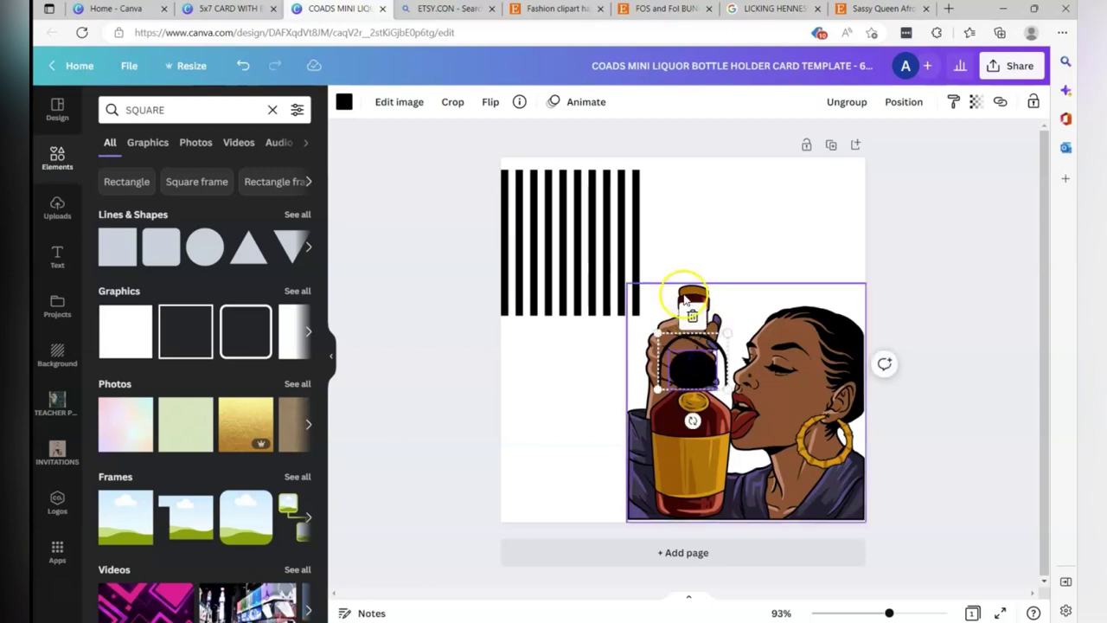
{"action": "left_click", "coordinate": [689, 363]}
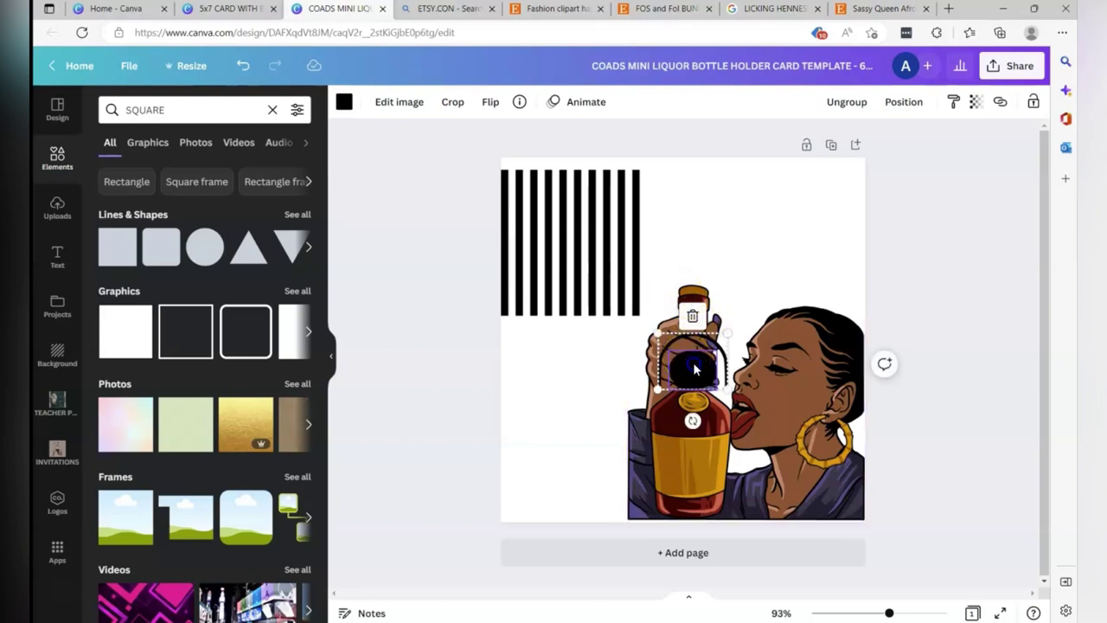
{"action": "left_click_drag", "start_coordinate": [695, 369], "coordinate": [692, 357]}
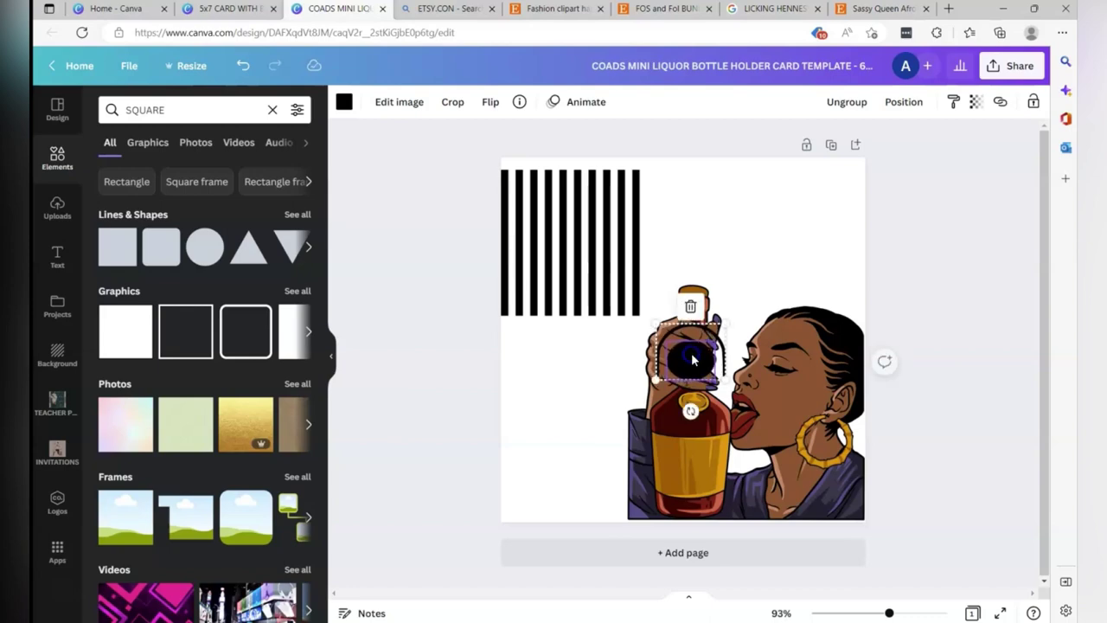
Step: Ungroup the black arch and circle and slightly enlarge the circle over the bottle's neck
{"action": "left_click", "coordinate": [757, 176]}
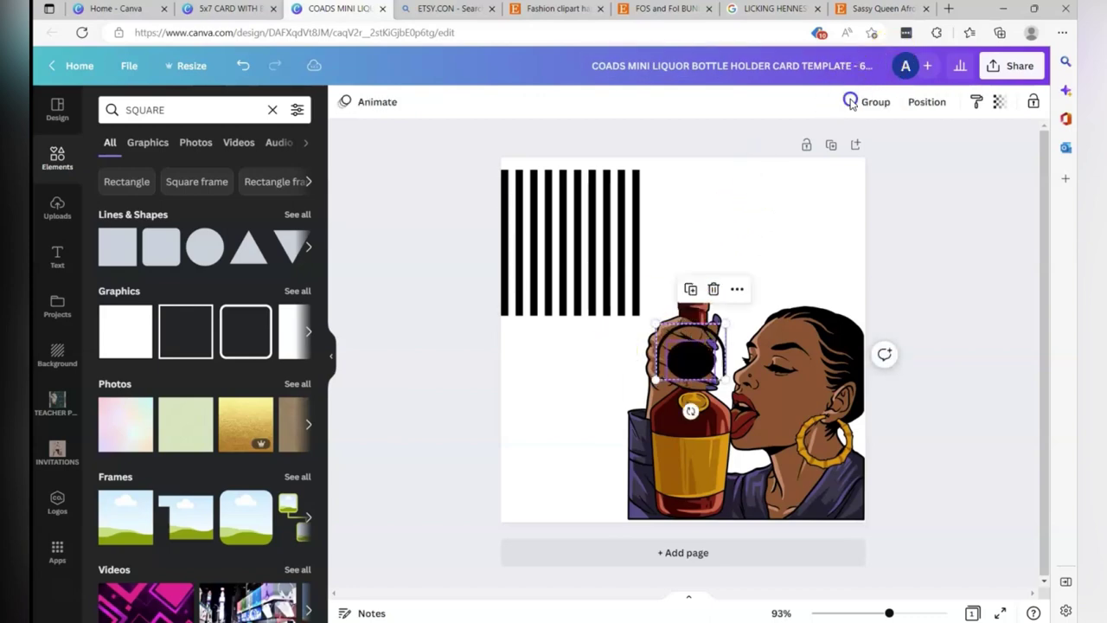
{"action": "left_click", "coordinate": [721, 245]}
{"action": "left_click", "coordinate": [699, 396]}
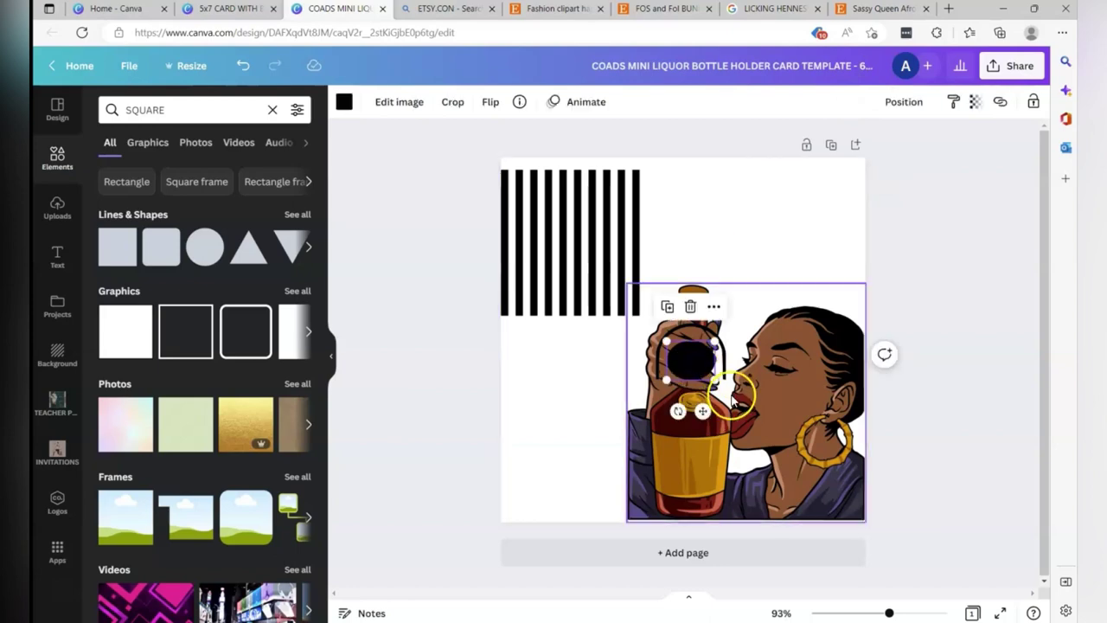
{"action": "left_click_drag", "start_coordinate": [715, 378], "coordinate": [735, 389]}
Step: Enlarge the black arch and centre it around the circle over the hand
{"action": "left_click", "coordinate": [708, 342]}
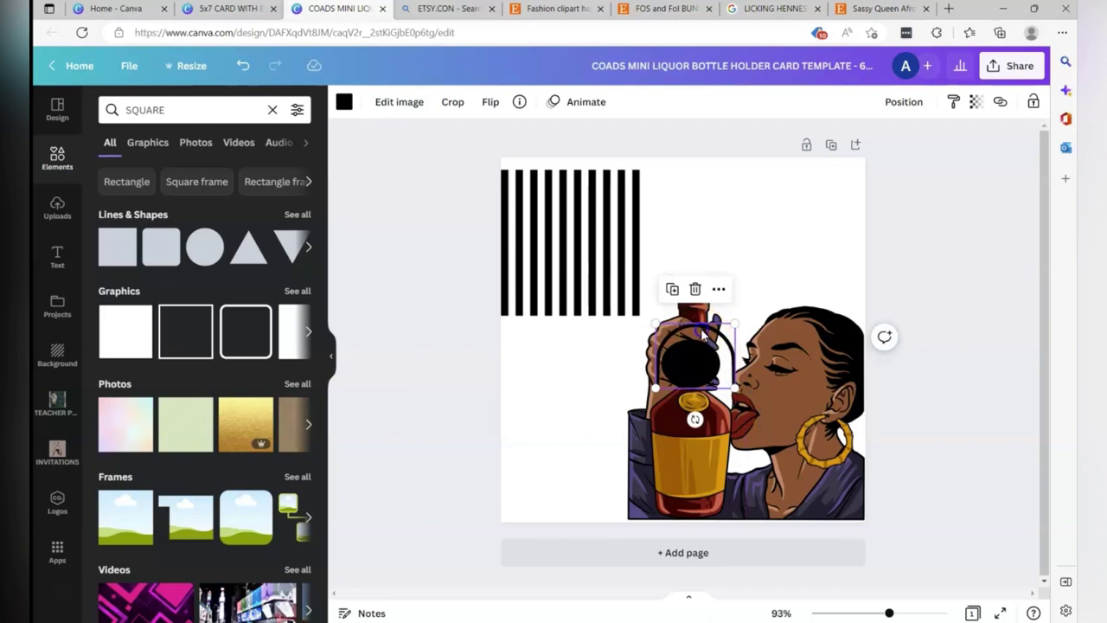
{"action": "left_click_drag", "start_coordinate": [704, 336], "coordinate": [693, 363]}
{"action": "left_click", "coordinate": [736, 389]}
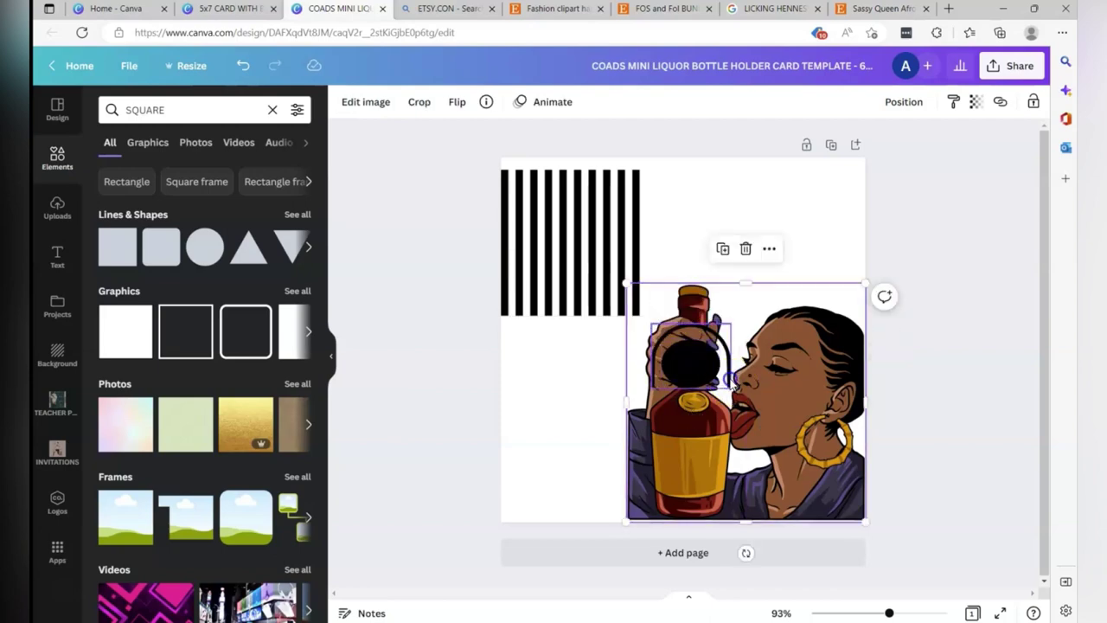
{"action": "left_click", "coordinate": [733, 387]}
{"action": "left_click_drag", "start_coordinate": [731, 388], "coordinate": [737, 395]}
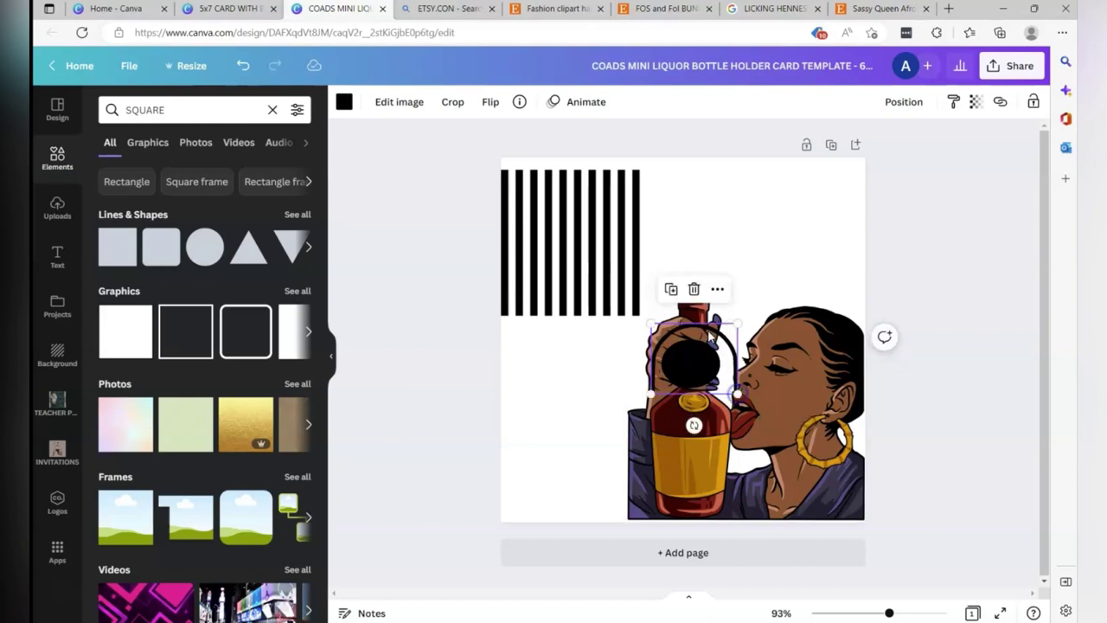
{"action": "left_click_drag", "start_coordinate": [707, 338], "coordinate": [704, 329]}
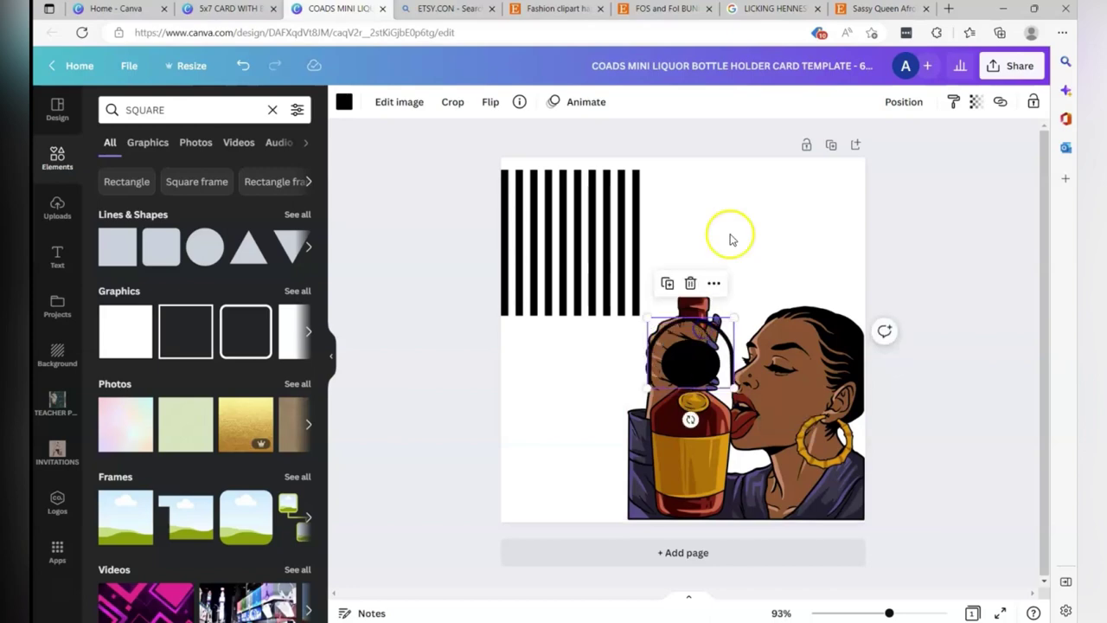
{"action": "left_click", "coordinate": [729, 234]}
{"action": "left_click", "coordinate": [703, 322]}
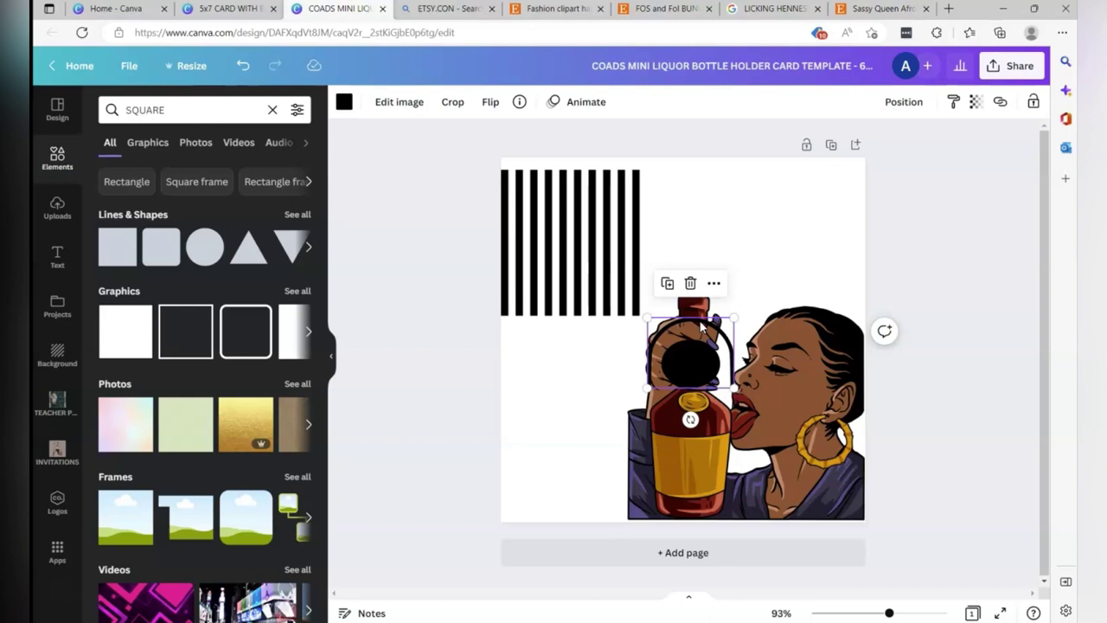
{"action": "left_click", "coordinate": [692, 360]}
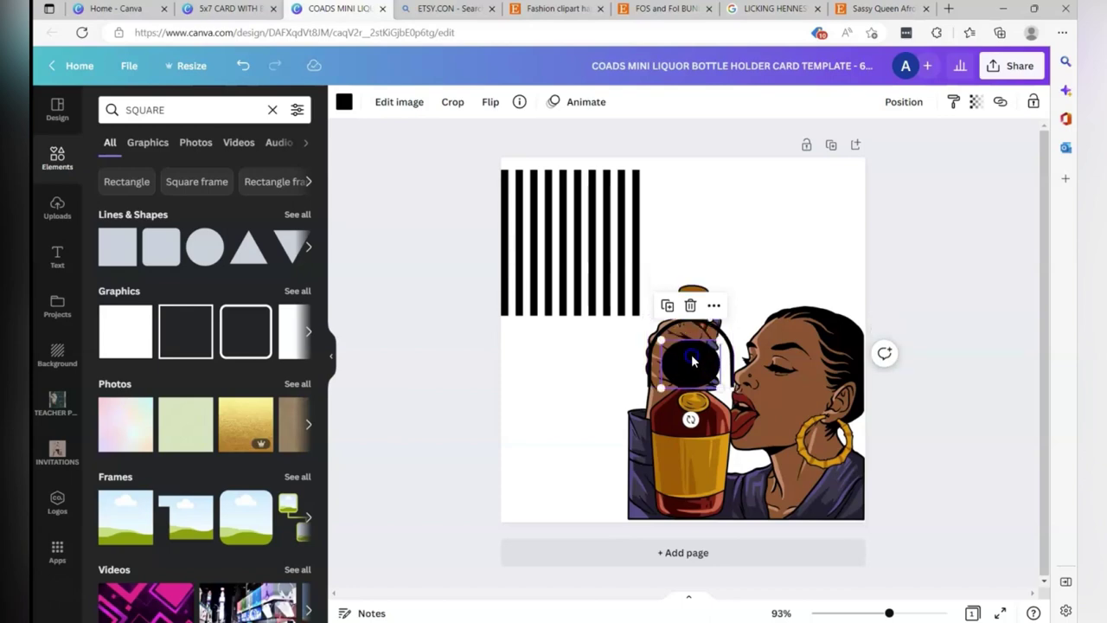
{"action": "left_click", "coordinate": [583, 254]}
{"action": "left_click", "coordinate": [773, 378]}
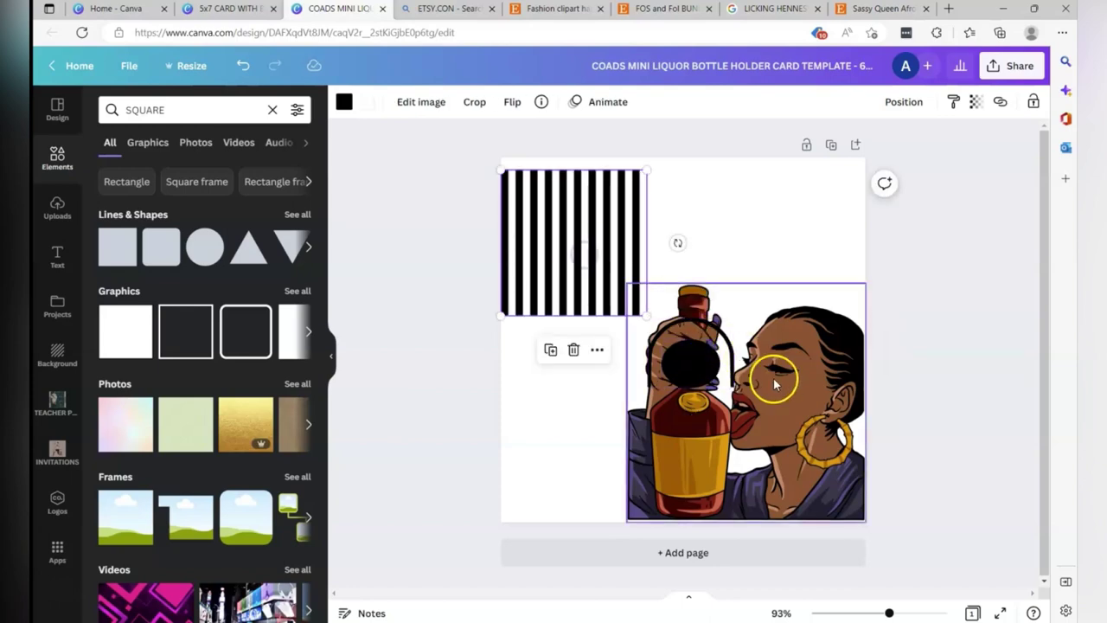
Step: Select the woman-and-bottle artwork together with the black arch and circle, and lock all three in place
{"action": "left_click", "coordinate": [680, 356]}
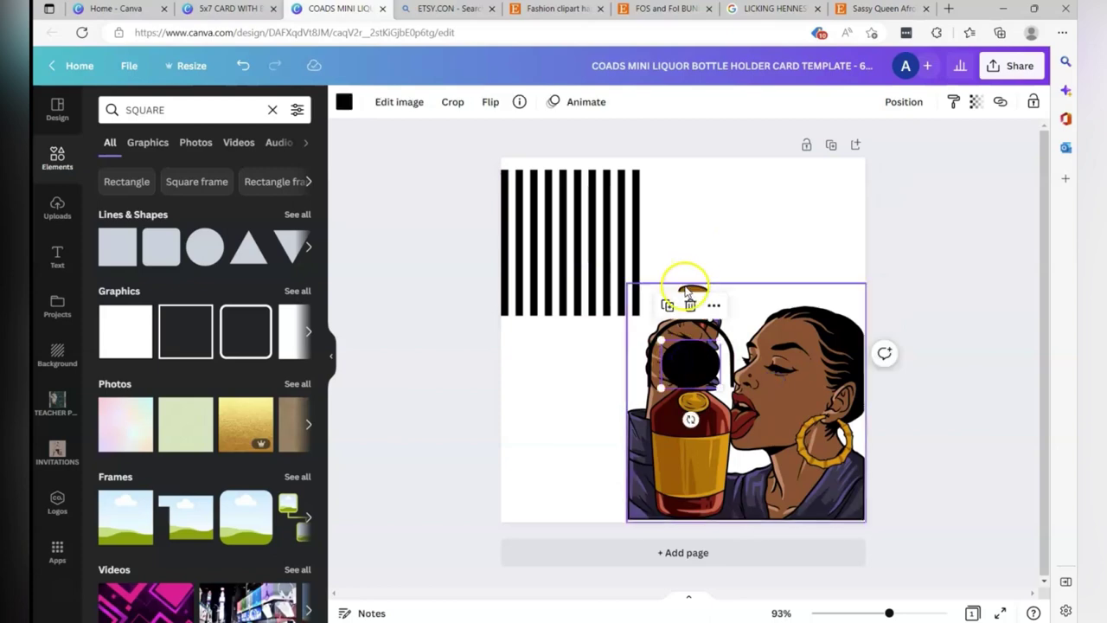
{"action": "left_click", "coordinate": [679, 282]}
{"action": "left_click", "coordinate": [692, 360]}
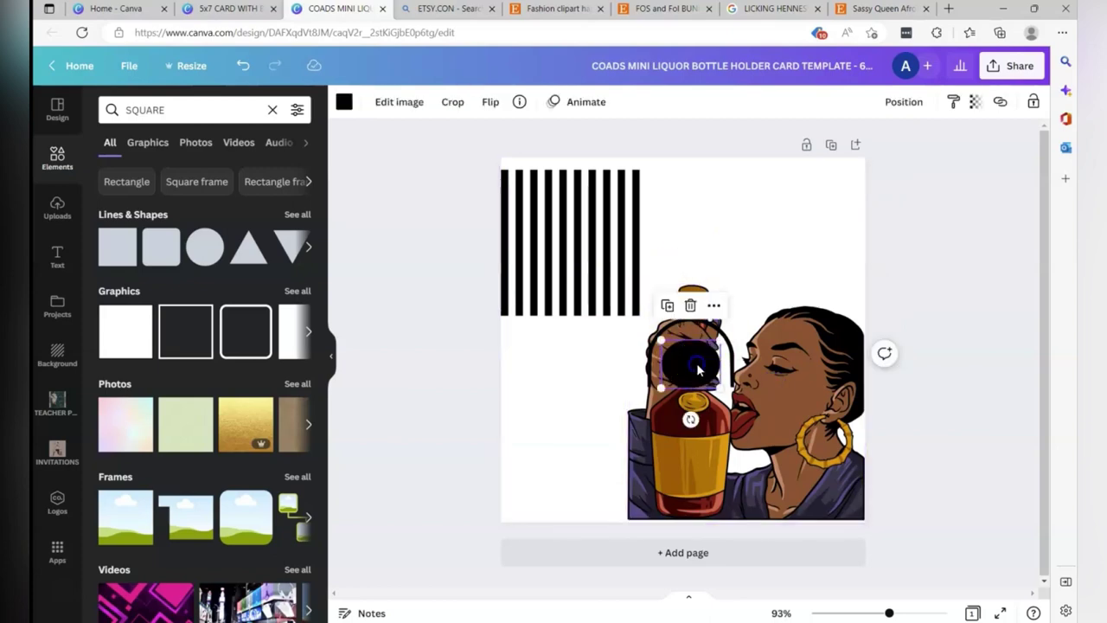
{"action": "left_click_drag", "start_coordinate": [717, 382], "coordinate": [722, 385]}
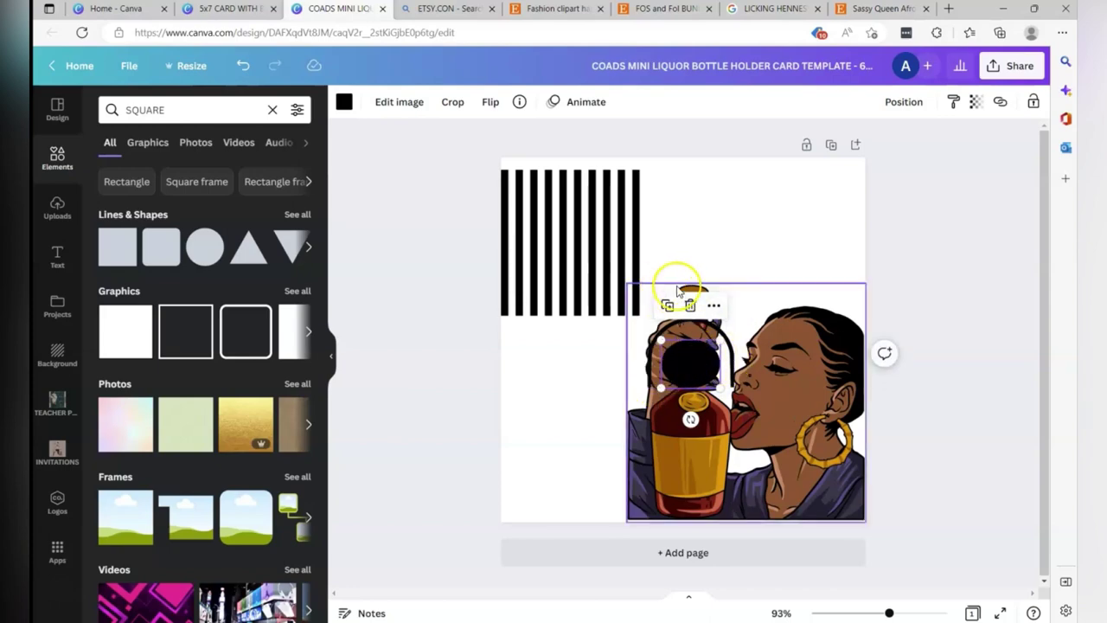
{"action": "left_click_drag", "start_coordinate": [672, 240], "coordinate": [736, 309]}
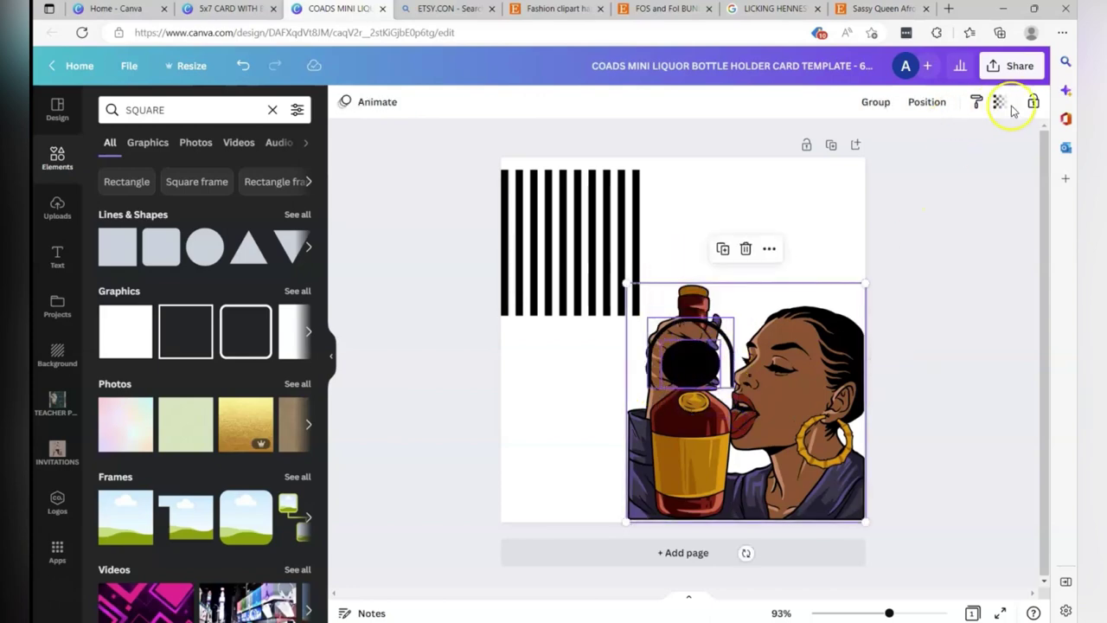
{"action": "left_click", "coordinate": [808, 208]}
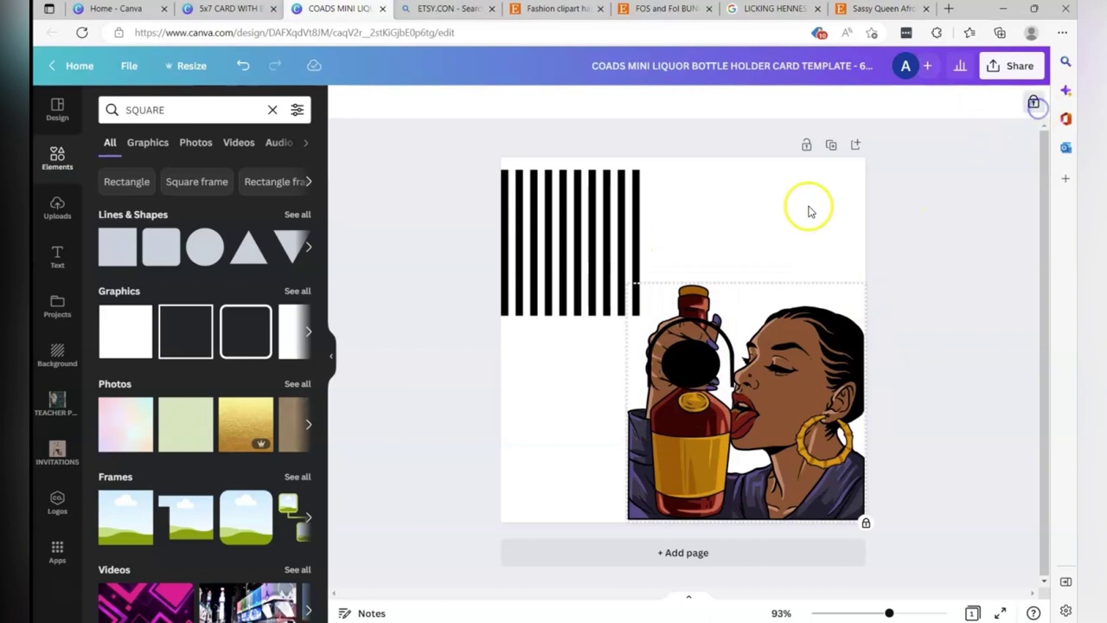
Step: Enlarge the black-and-white striped graphic until it covers the whole page
{"action": "left_click", "coordinate": [627, 272]}
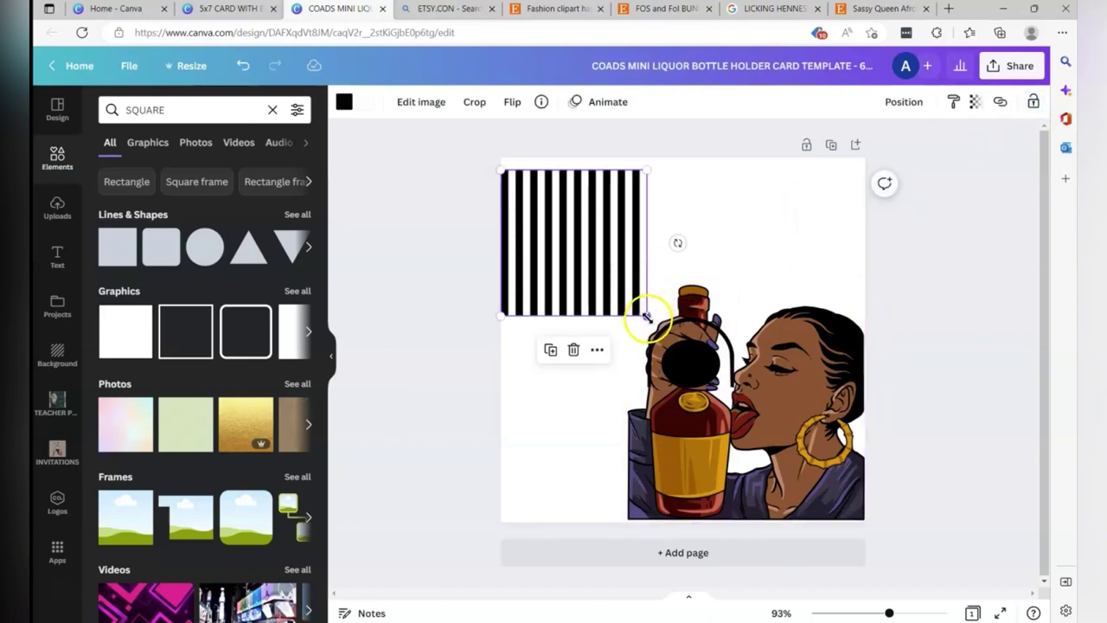
{"action": "left_click_drag", "start_coordinate": [646, 315], "coordinate": [964, 544]}
{"action": "left_click", "coordinate": [754, 423]}
{"action": "left_click", "coordinate": [782, 389]}
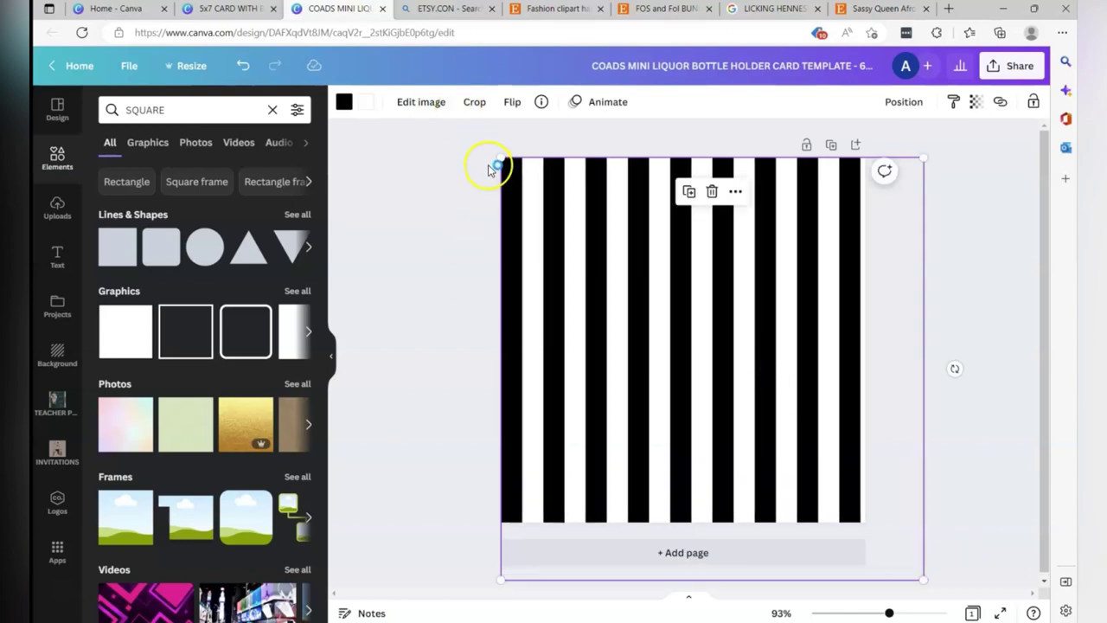
{"action": "mouse_move", "coordinate": [499, 160]}
{"action": "left_mouse_down"}
{"action": "mouse_move", "coordinate": [467, 148]}
{"action": "mouse_move", "coordinate": [483, 159]}
{"action": "left_mouse_up"}
{"action": "left_click_drag", "start_coordinate": [618, 222], "coordinate": [626, 223]}
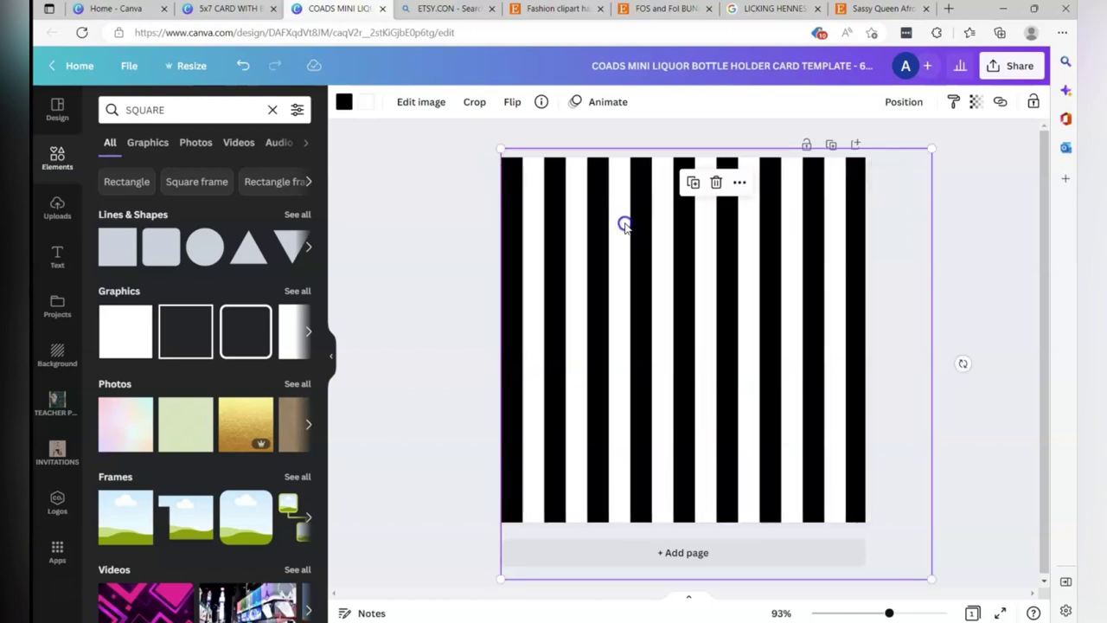
Step: Send the striped graphic to the back, behind the woman, arch and circle
{"action": "left_click", "coordinate": [904, 101]}
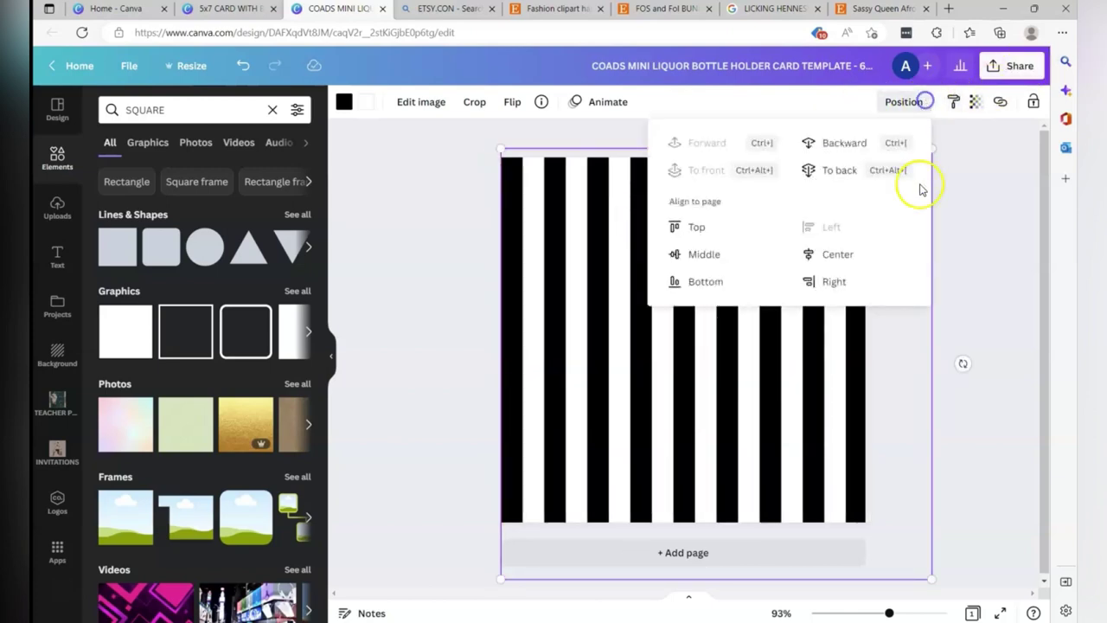
{"action": "left_click", "coordinate": [852, 171]}
{"action": "left_click", "coordinate": [972, 270]}
Step: Unlock the black circle over the bottle's neck and recolour it golden yellow from the brand colours
{"action": "left_click", "coordinate": [714, 348]}
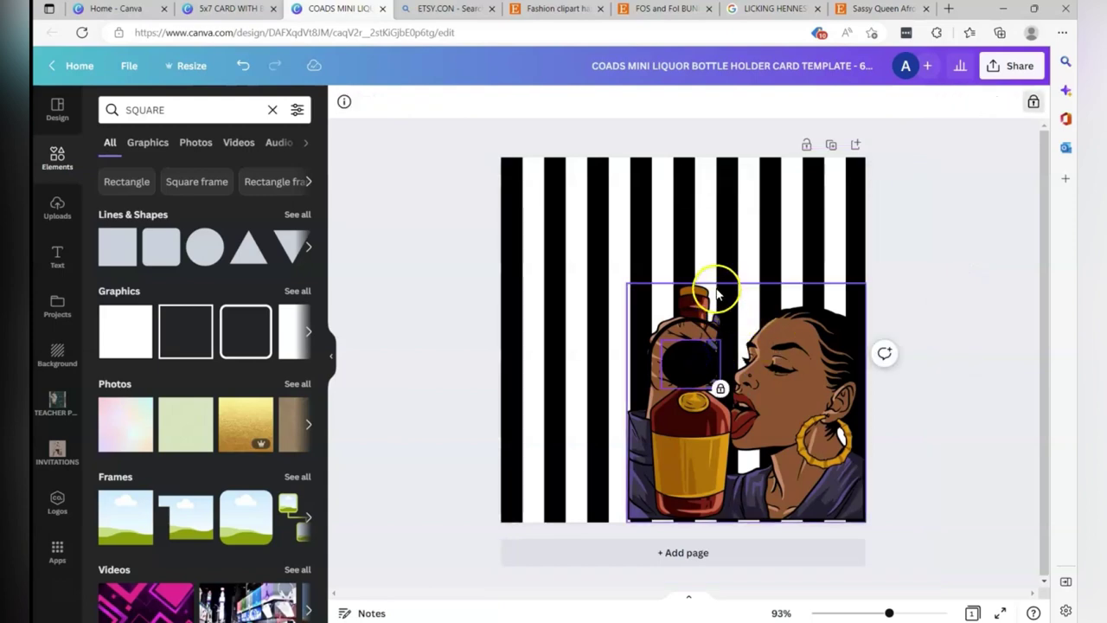
{"action": "left_click", "coordinate": [922, 180]}
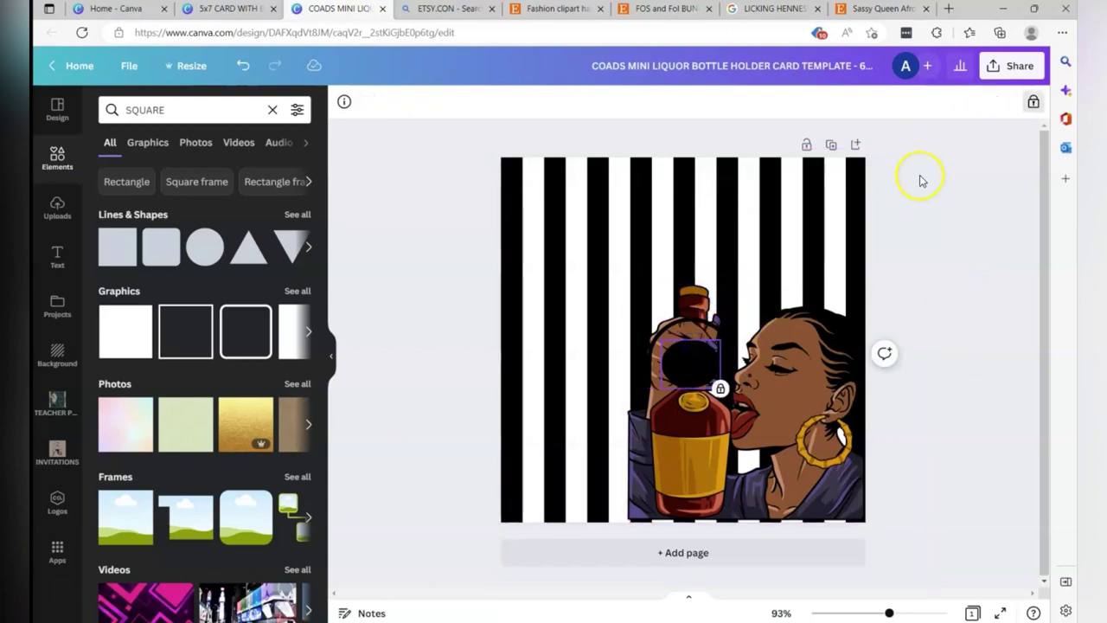
{"action": "left_click", "coordinate": [1033, 102]}
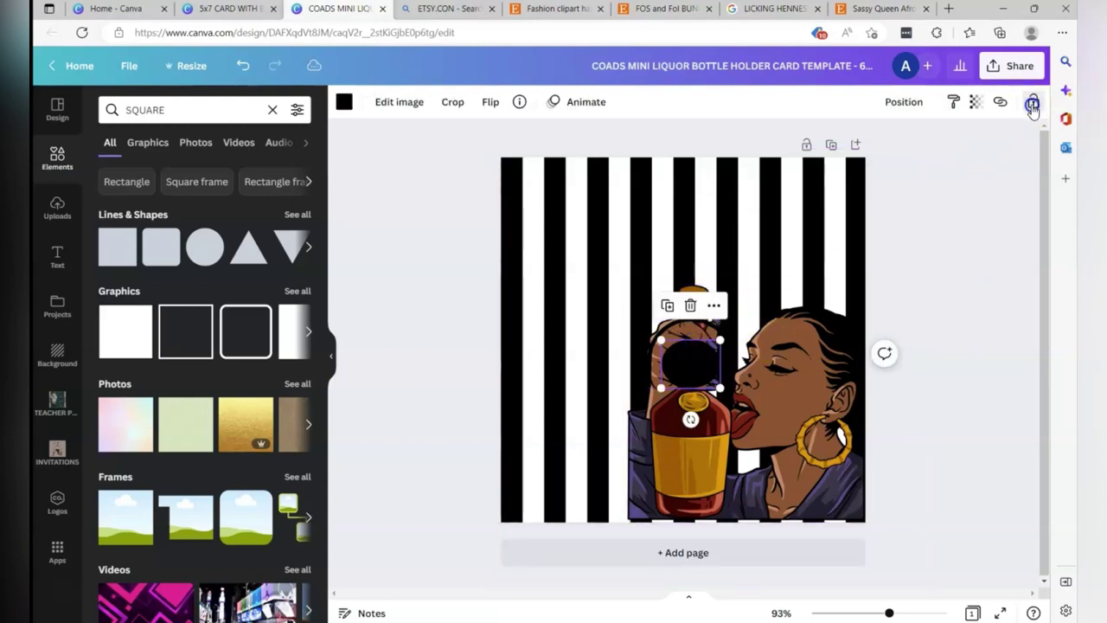
{"action": "left_click", "coordinate": [340, 111]}
{"action": "left_click", "coordinate": [259, 280]}
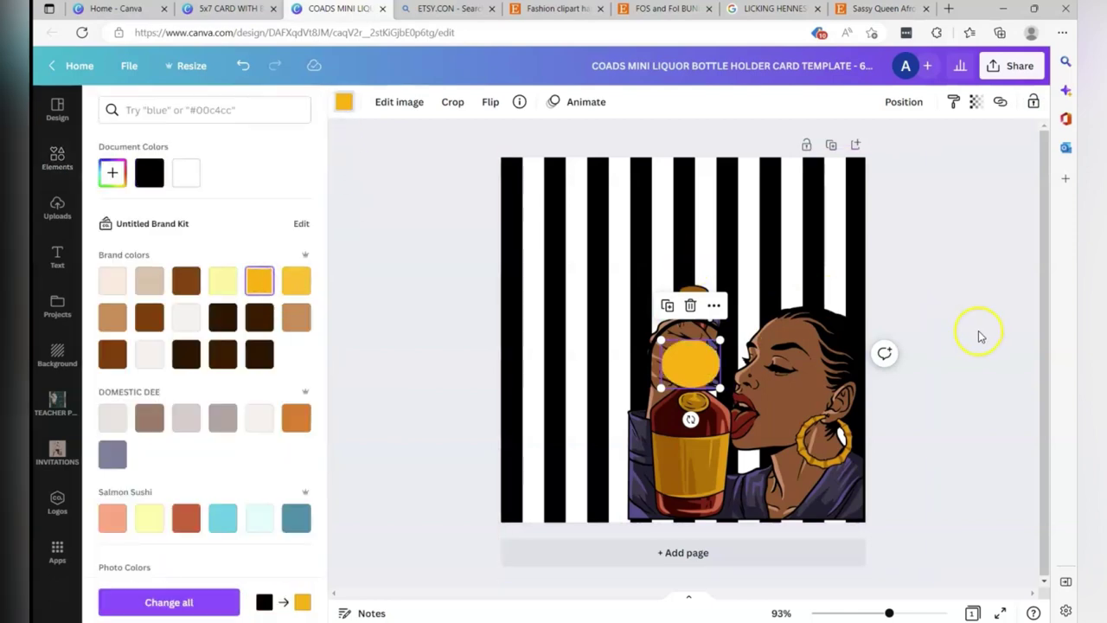
Step: Unlock the black arch around the circle and recolour it with the same golden yellow
{"action": "left_click", "coordinate": [701, 326]}
{"action": "key", "text": "alt+shift+l"}
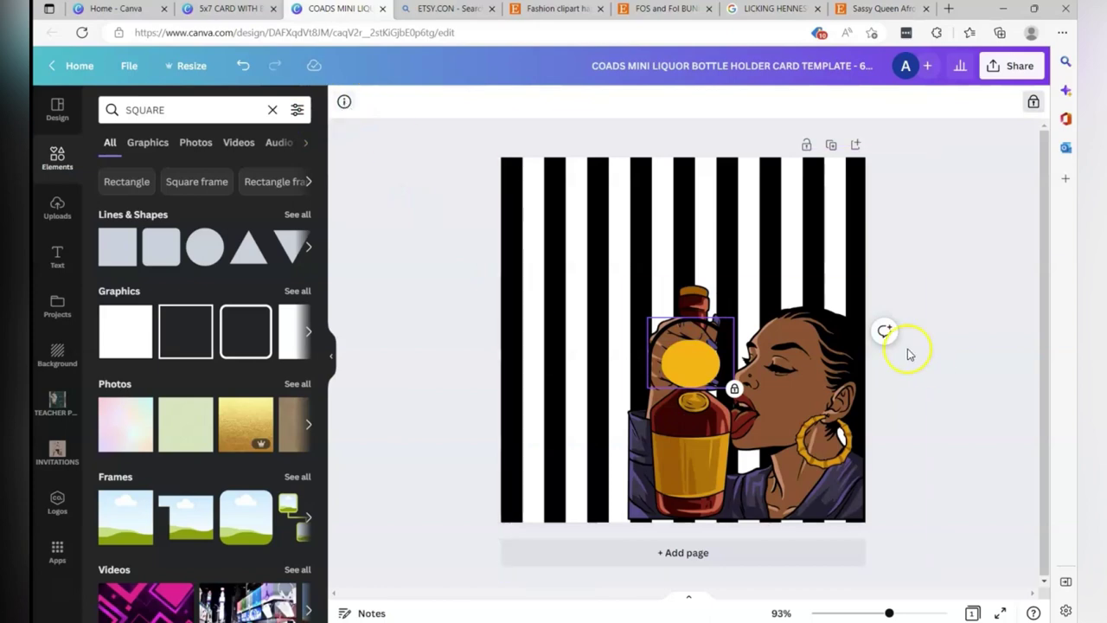
{"action": "left_click", "coordinate": [1033, 101]}
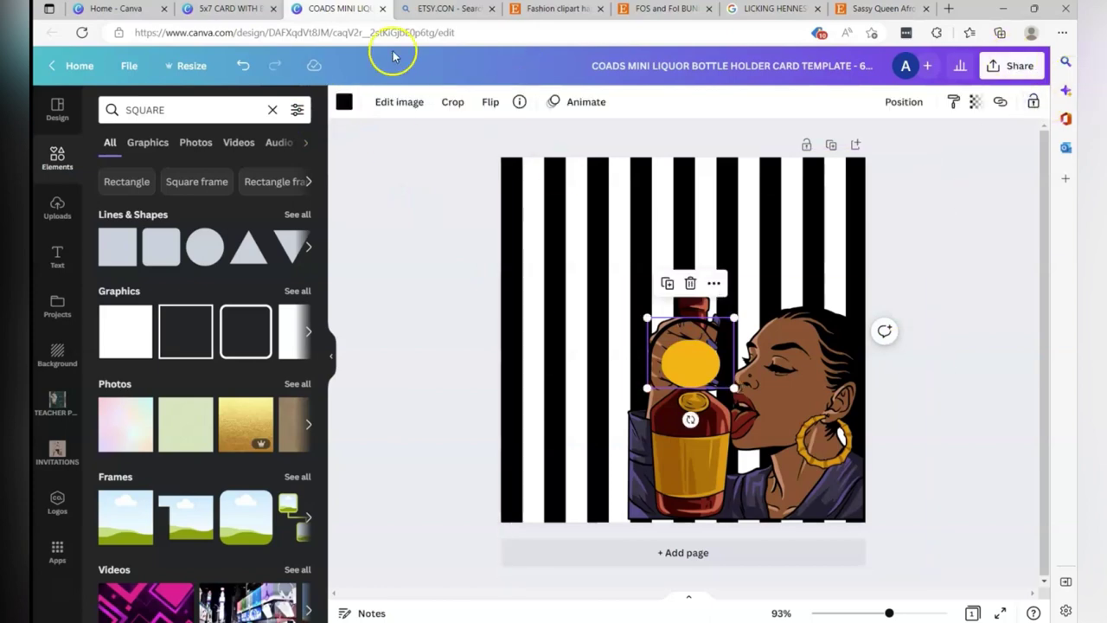
{"action": "left_click", "coordinate": [344, 103]}
{"action": "left_click", "coordinate": [185, 173]}
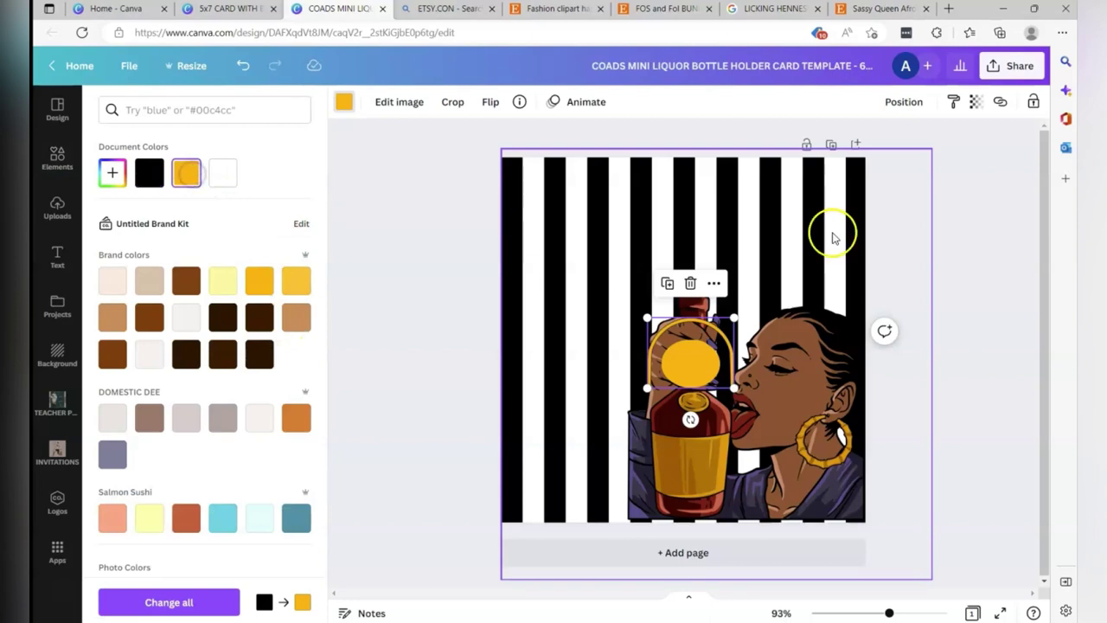
Step: Select the yellow circle and arch together and lock them in place
{"action": "left_click", "coordinate": [705, 353]}
{"action": "left_click", "coordinate": [675, 327], "text": "shift"}
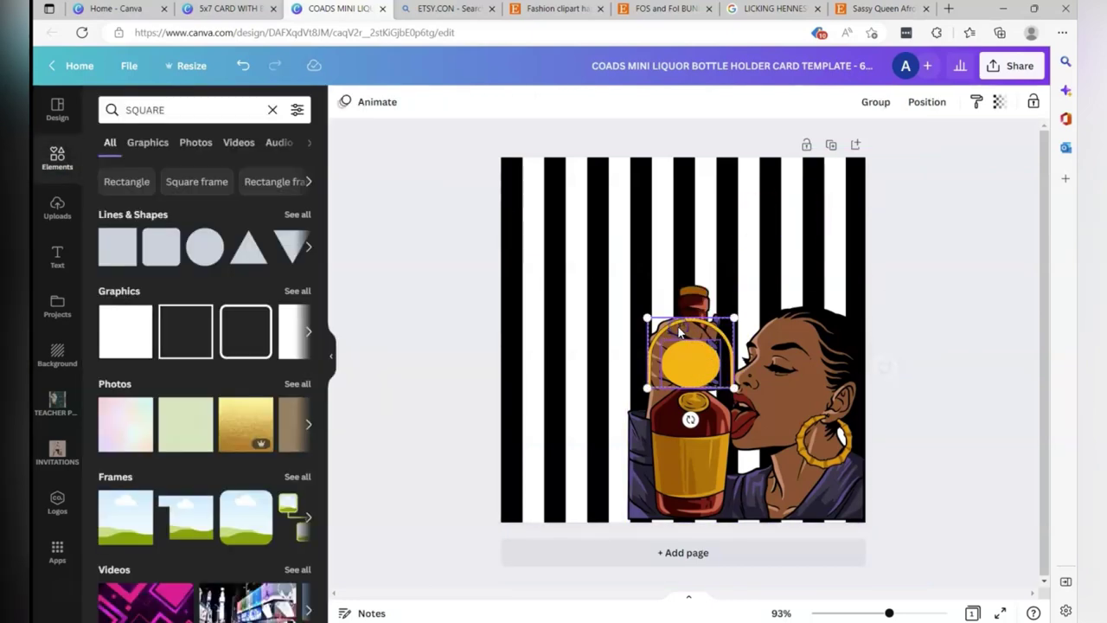
{"action": "left_click", "coordinate": [1035, 102]}
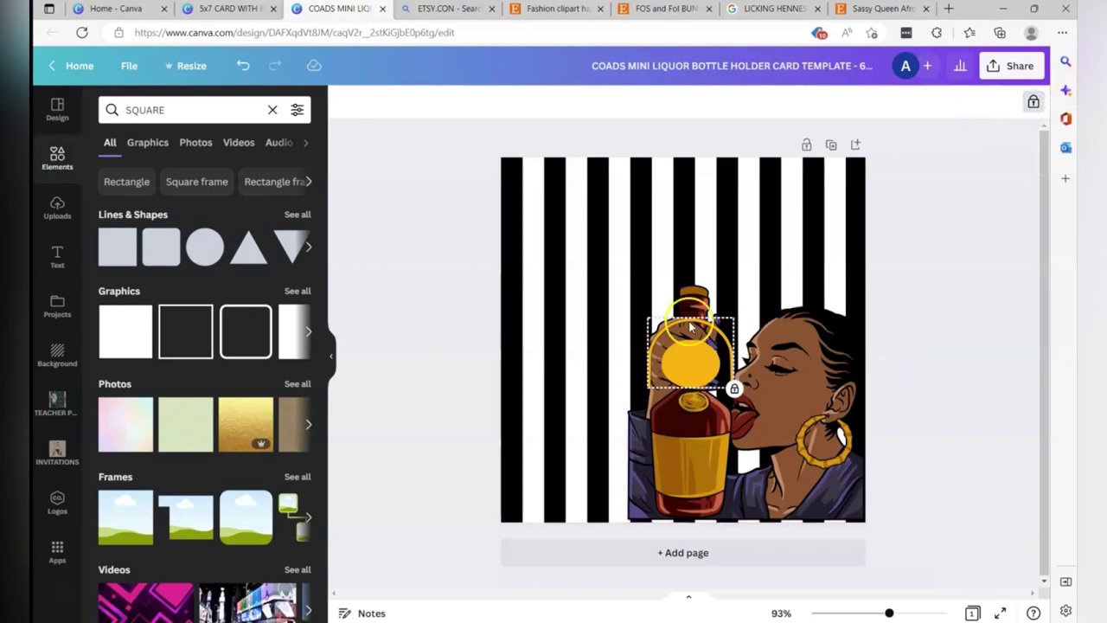
Step: Add the recently used "HELLO darling" text design and place it across the upper part of the page
{"action": "left_click", "coordinate": [59, 256]}
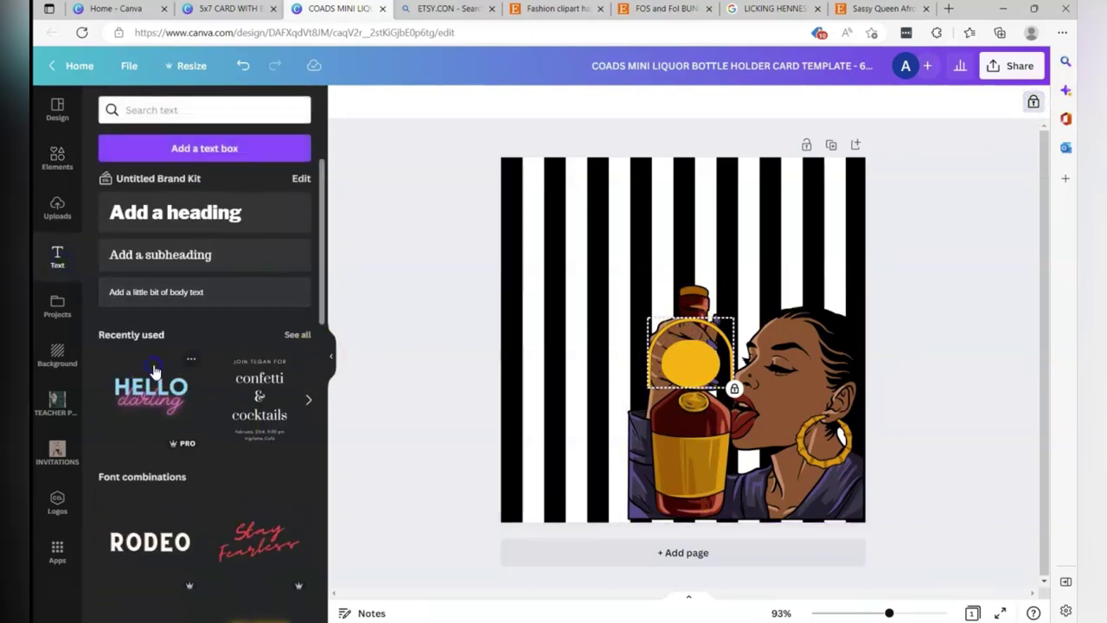
{"action": "left_click", "coordinate": [154, 381]}
{"action": "left_click", "coordinate": [601, 322]}
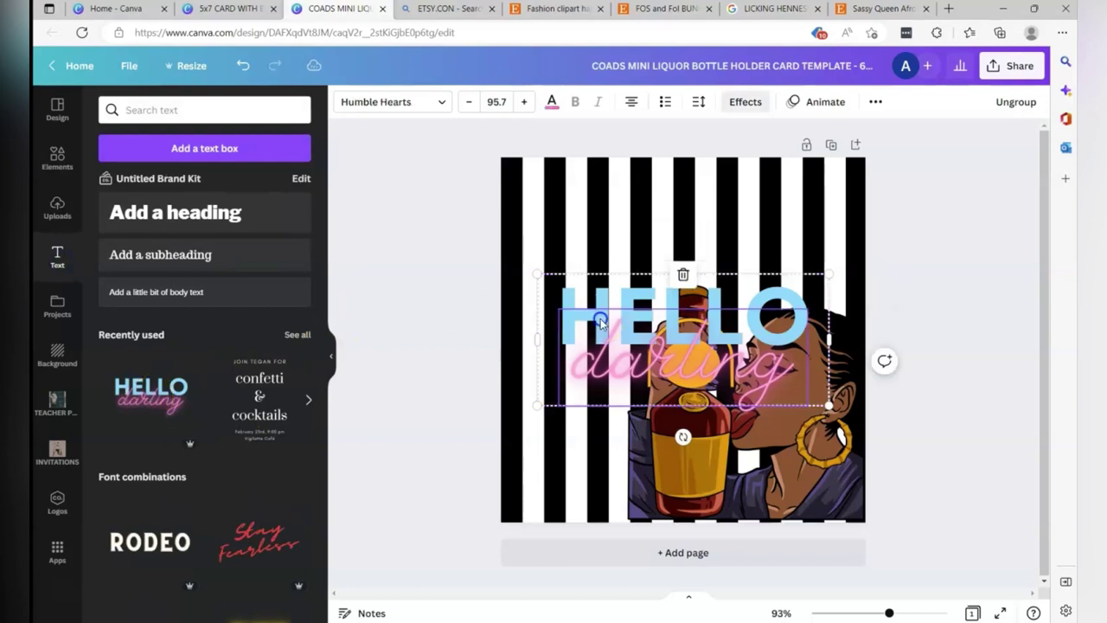
{"action": "left_click_drag", "start_coordinate": [601, 322], "coordinate": [574, 214]}
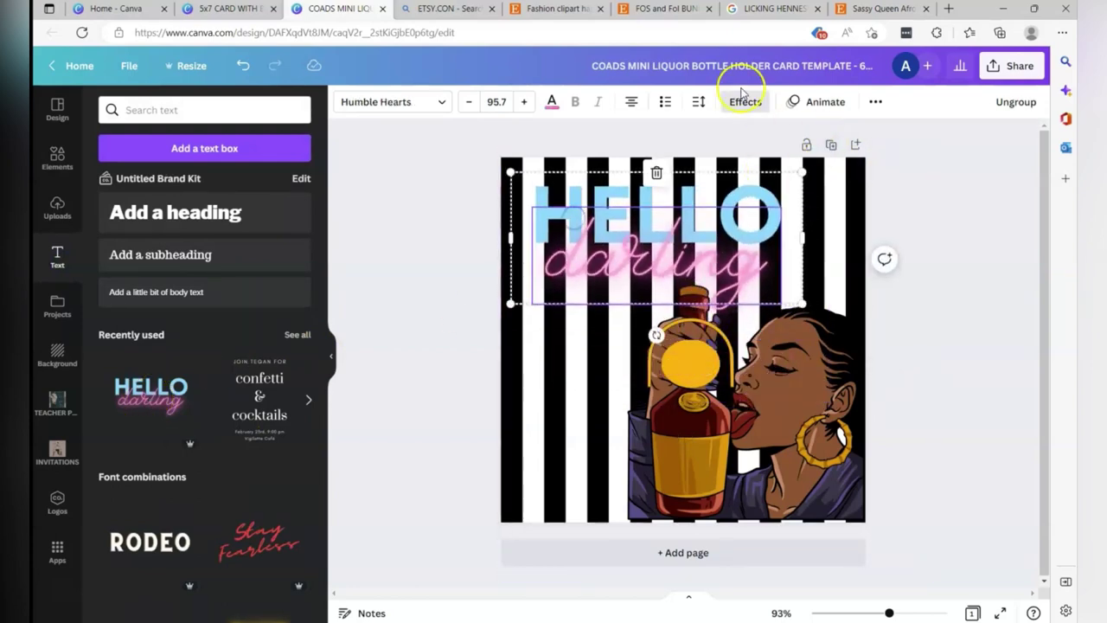
Step: Ungroup the "HELLO darling" text design and replace the word HELLO with LIKKA
{"action": "left_click", "coordinate": [1018, 102]}
{"action": "left_click", "coordinate": [937, 248]}
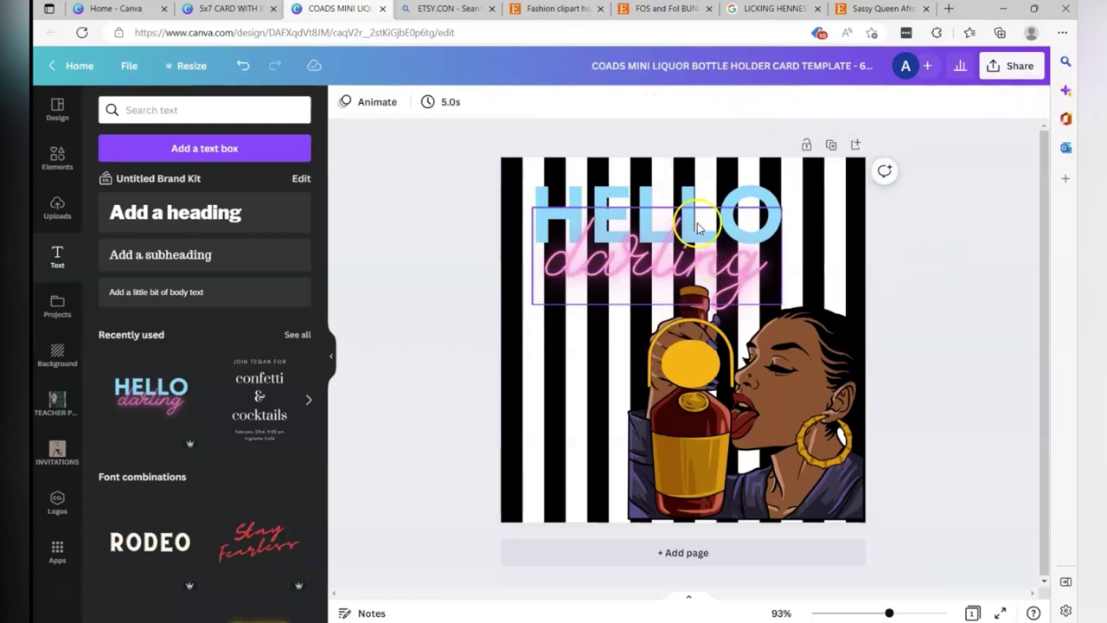
{"action": "left_click", "coordinate": [679, 199]}
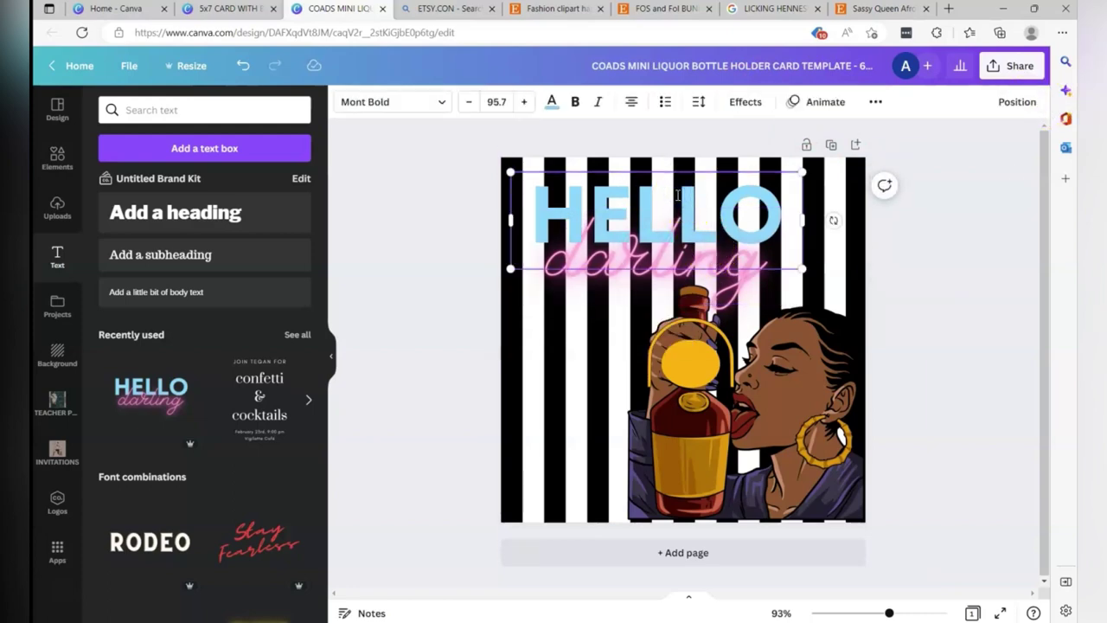
{"action": "left_click_drag", "start_coordinate": [777, 205], "coordinate": [523, 186]}
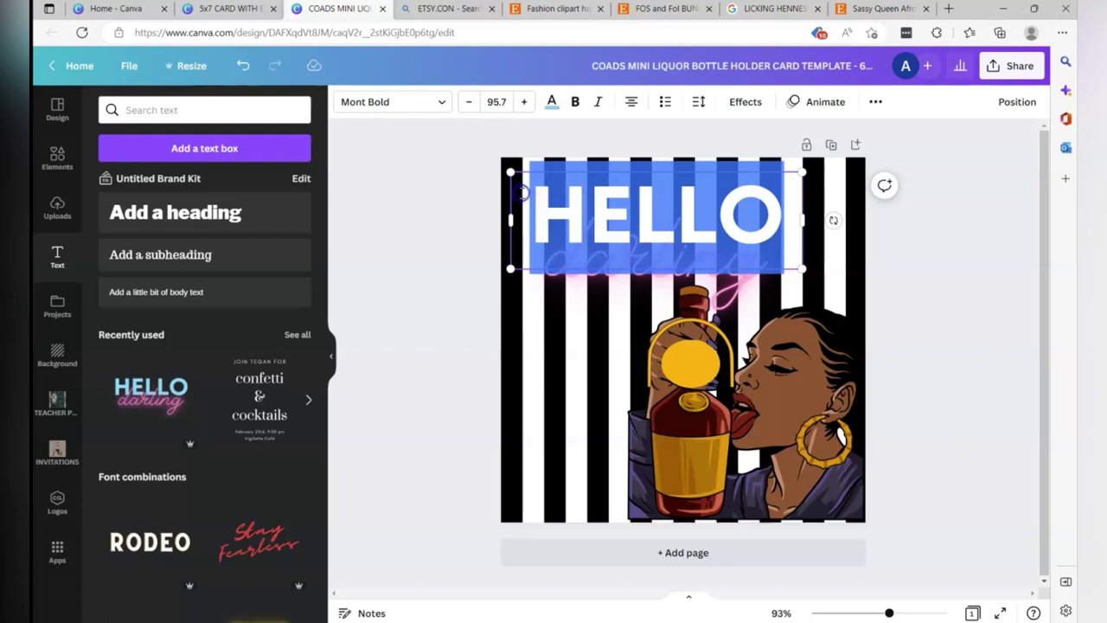
{"action": "type", "text": "LIKKA"}
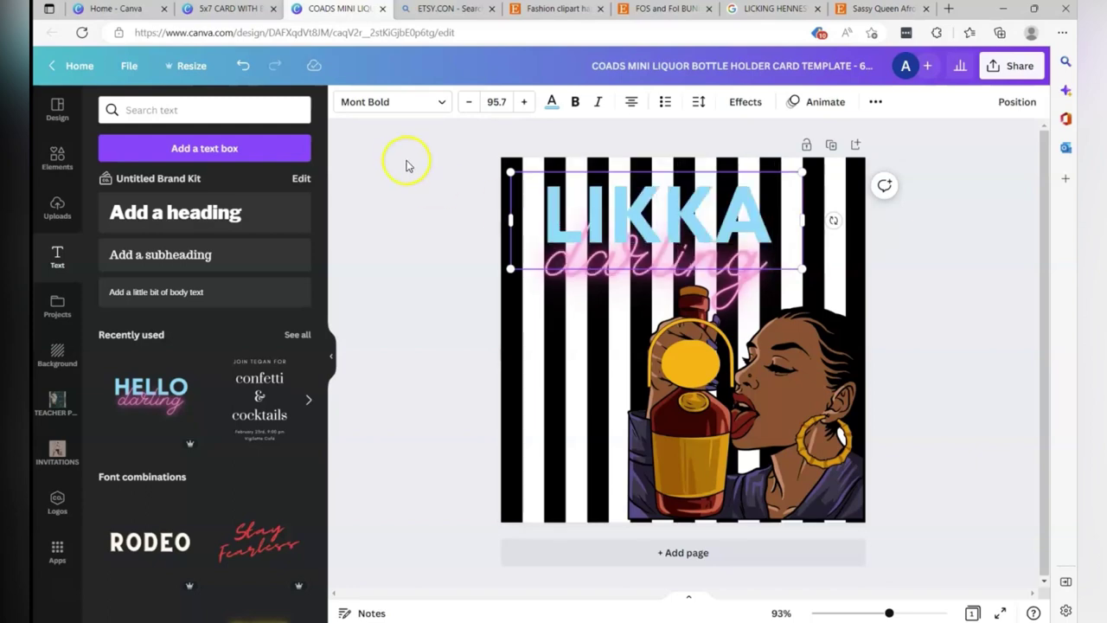
{"action": "left_click", "coordinate": [355, 170]}
Step: Narrow the LIKKA text box around its word and move "darling" down, clear of LIKKA
{"action": "left_click", "coordinate": [566, 199]}
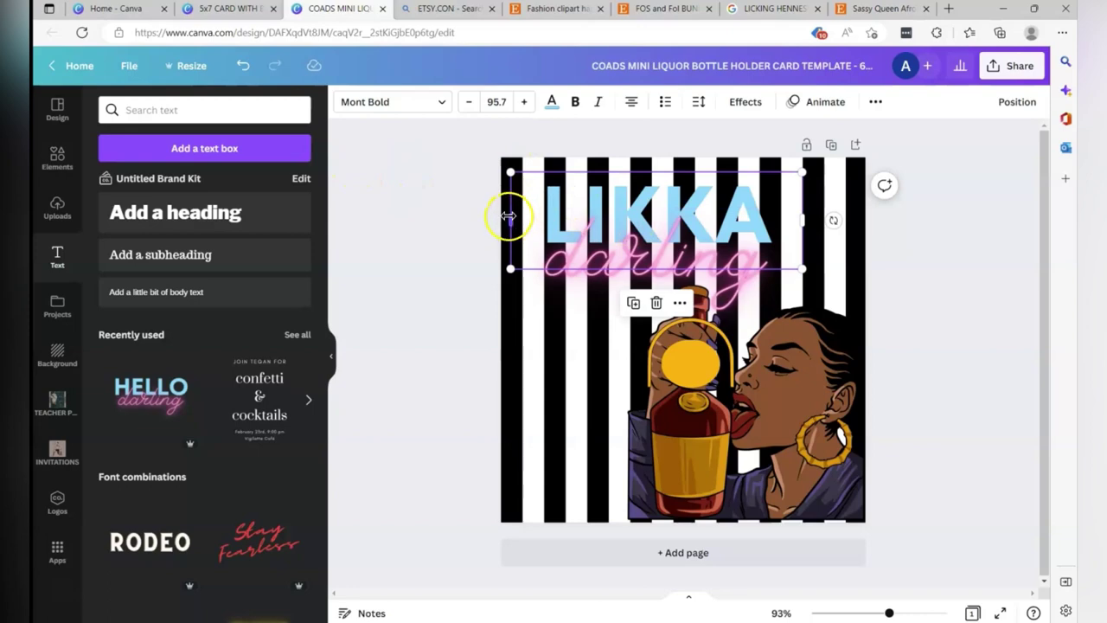
{"action": "left_click_drag", "start_coordinate": [510, 216], "coordinate": [590, 283]}
{"action": "left_click", "coordinate": [603, 218]}
Step: Move LIKKA to the page's upper-left corner and enlarge it to font size 108
{"action": "left_click", "coordinate": [574, 217]}
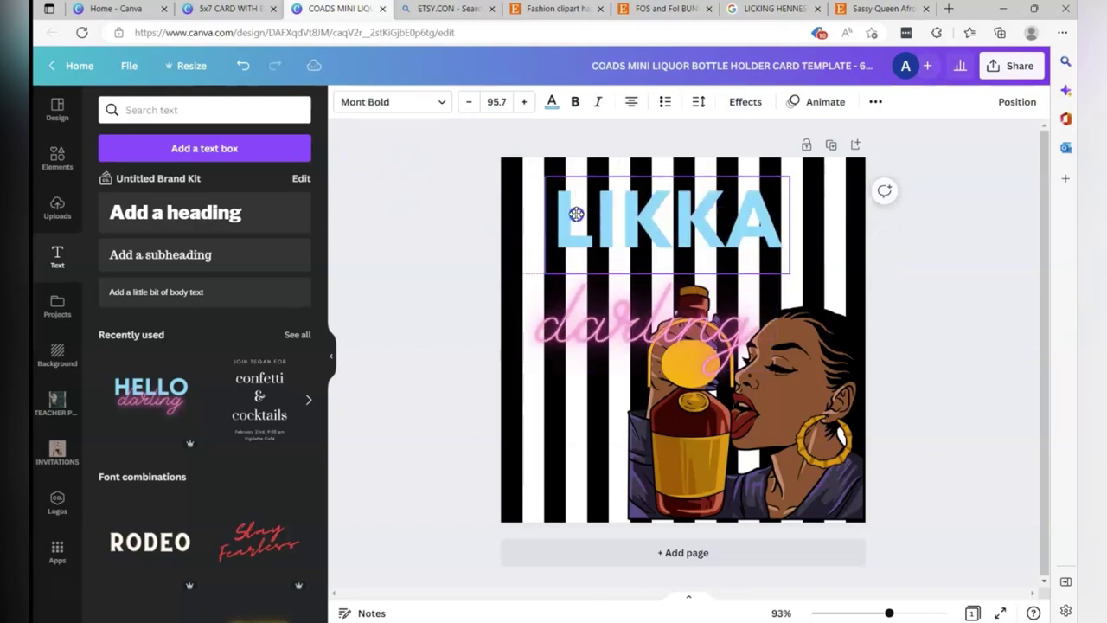
{"action": "left_click_drag", "start_coordinate": [573, 217], "coordinate": [542, 205]}
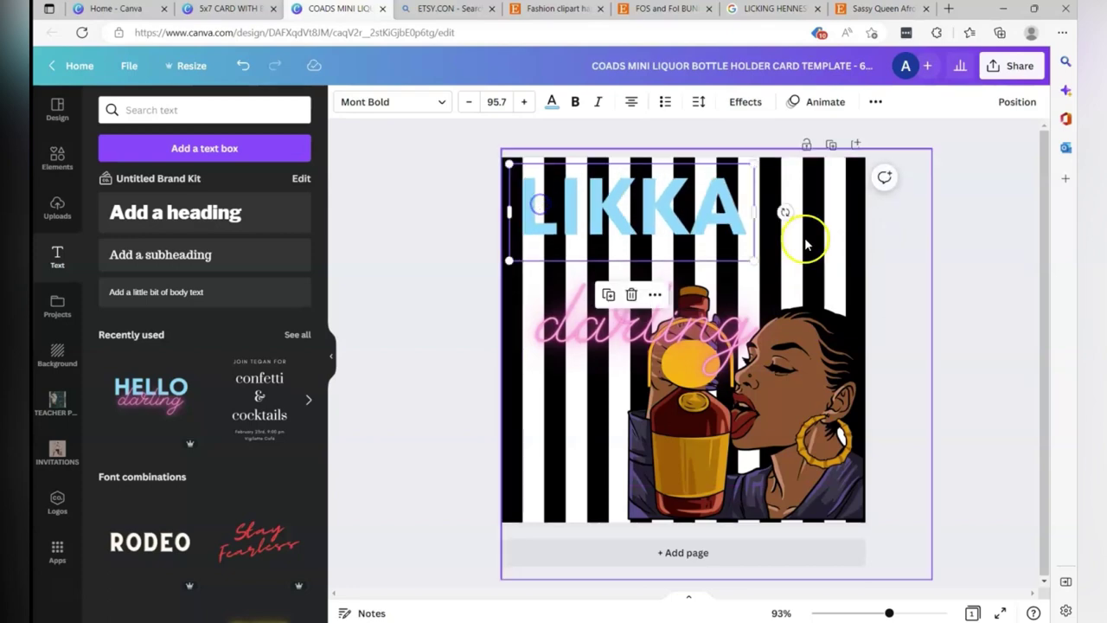
{"action": "left_click_drag", "start_coordinate": [756, 260], "coordinate": [791, 275]}
Step: Move the pink "darling" text under the right part of LIKKA and replace its wording with "time"
{"action": "left_click", "coordinate": [604, 320]}
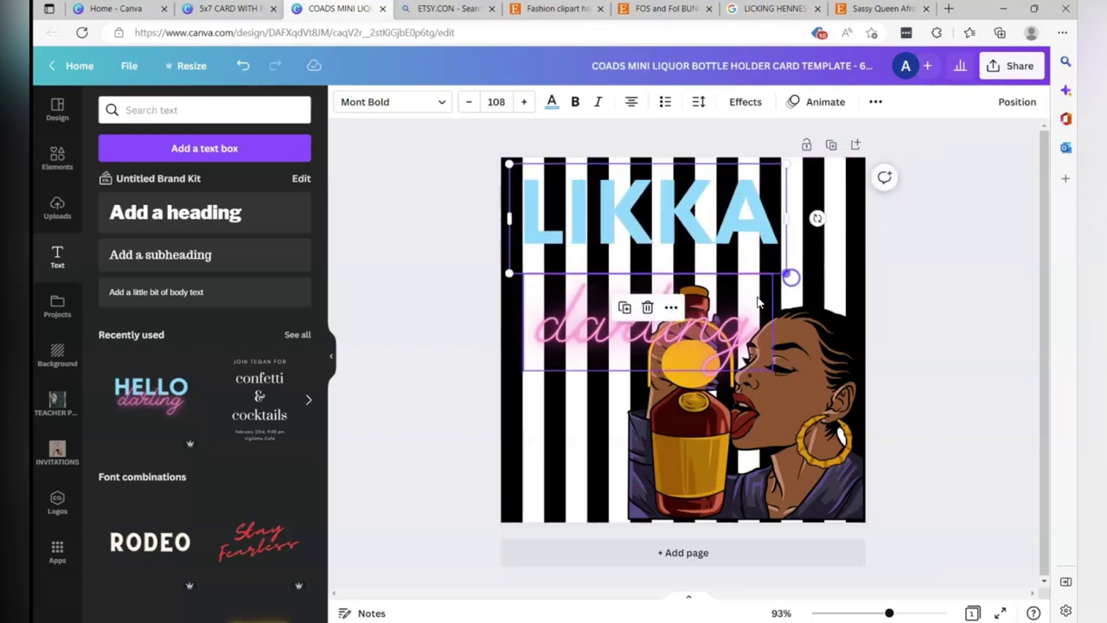
{"action": "left_click_drag", "start_coordinate": [606, 353], "coordinate": [663, 335]}
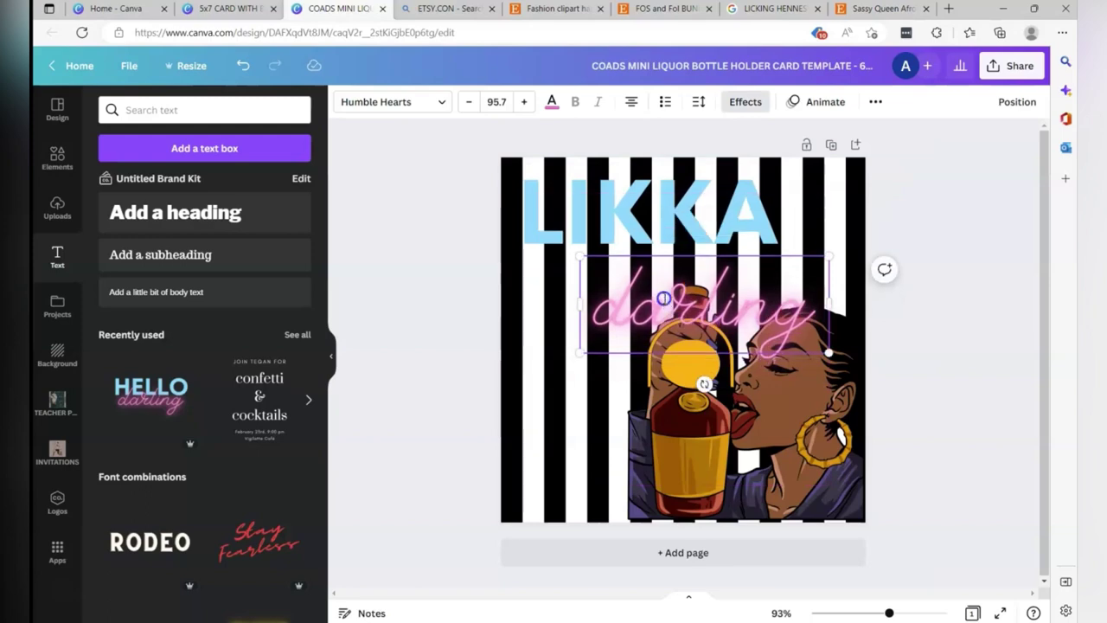
{"action": "double_click", "coordinate": [665, 298]}
{"action": "key", "text": "BackSpace"}
{"action": "type", "text": "time"}
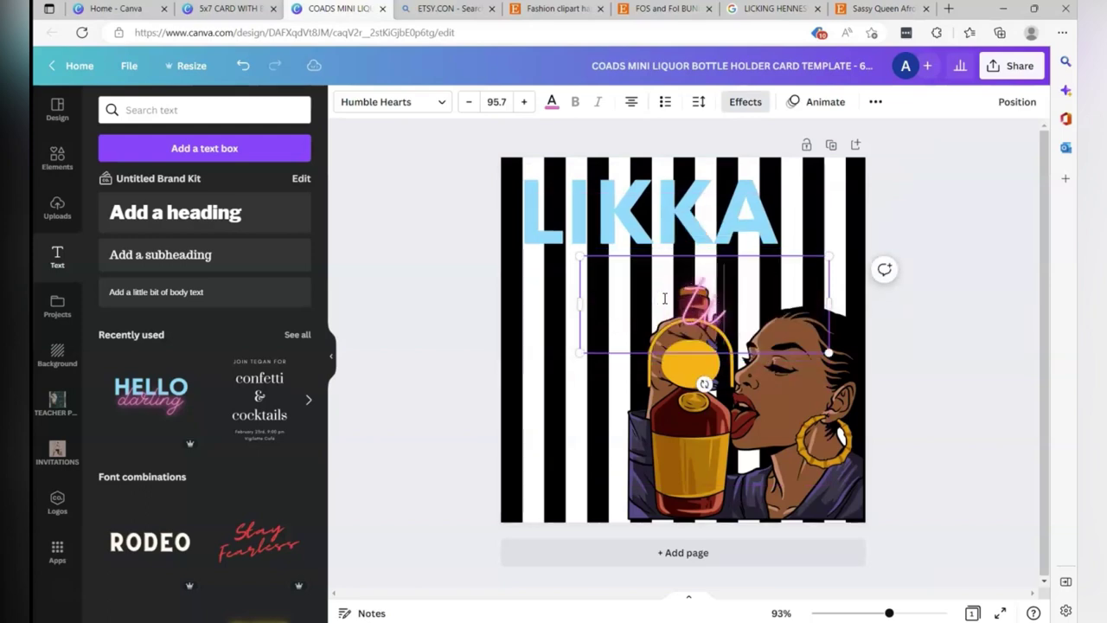
{"action": "left_click", "coordinate": [954, 363]}
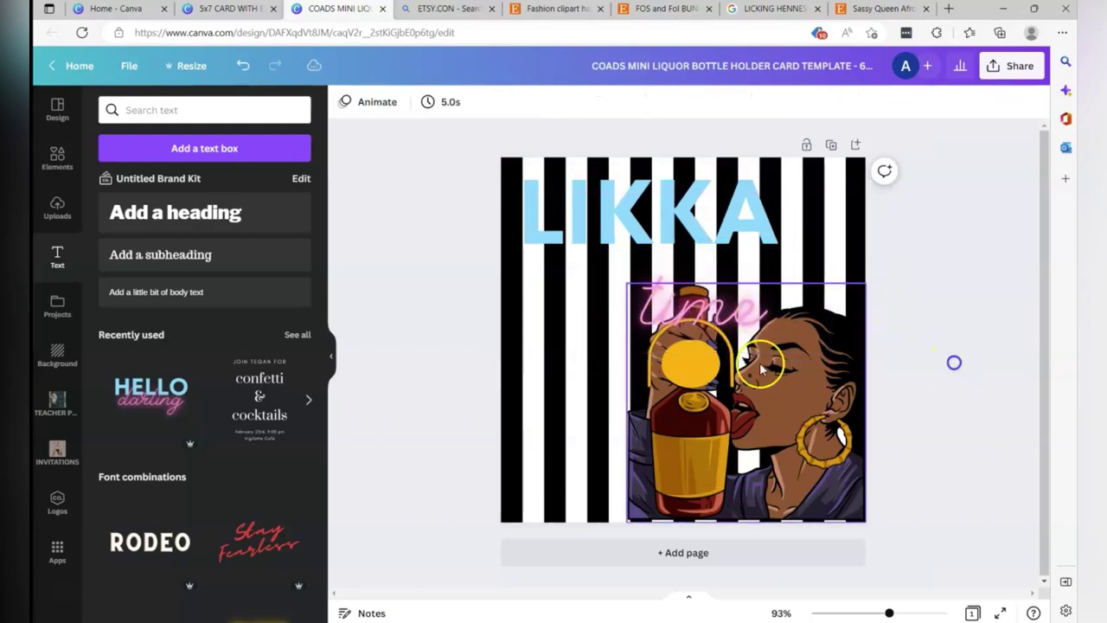
Step: Move the pink "time" text up to overlap the lower part of LIKKA and recolor LIKKA in the golden-yellow brand color
{"action": "left_click_drag", "start_coordinate": [710, 317], "coordinate": [735, 260]}
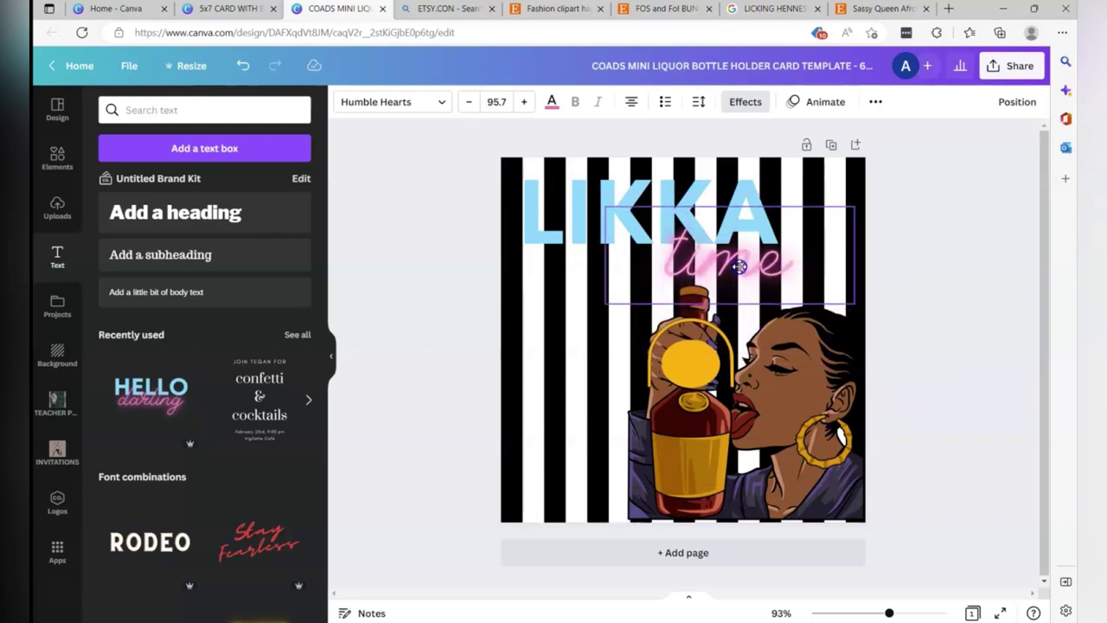
{"action": "left_click", "coordinate": [537, 184]}
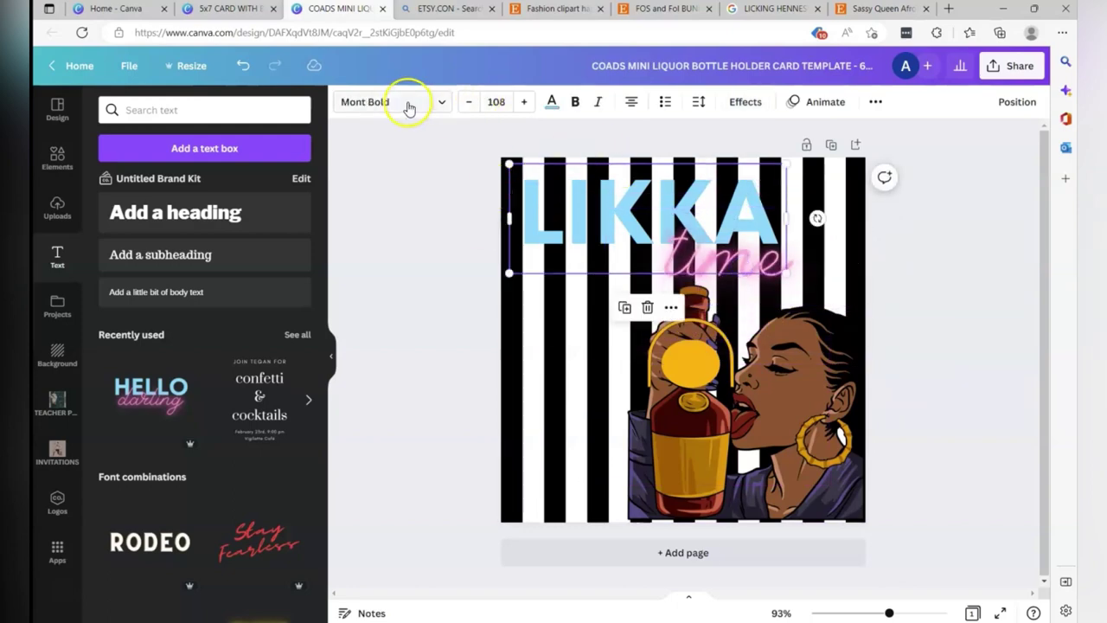
{"action": "left_click", "coordinate": [559, 102]}
{"action": "left_click", "coordinate": [273, 170]}
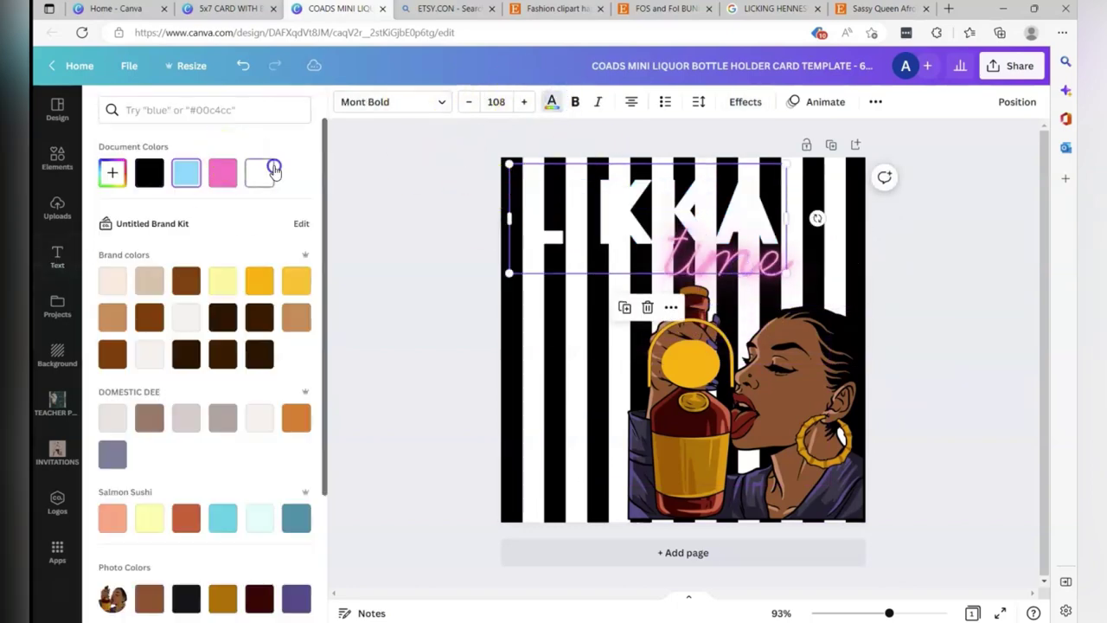
{"action": "left_click", "coordinate": [223, 175]}
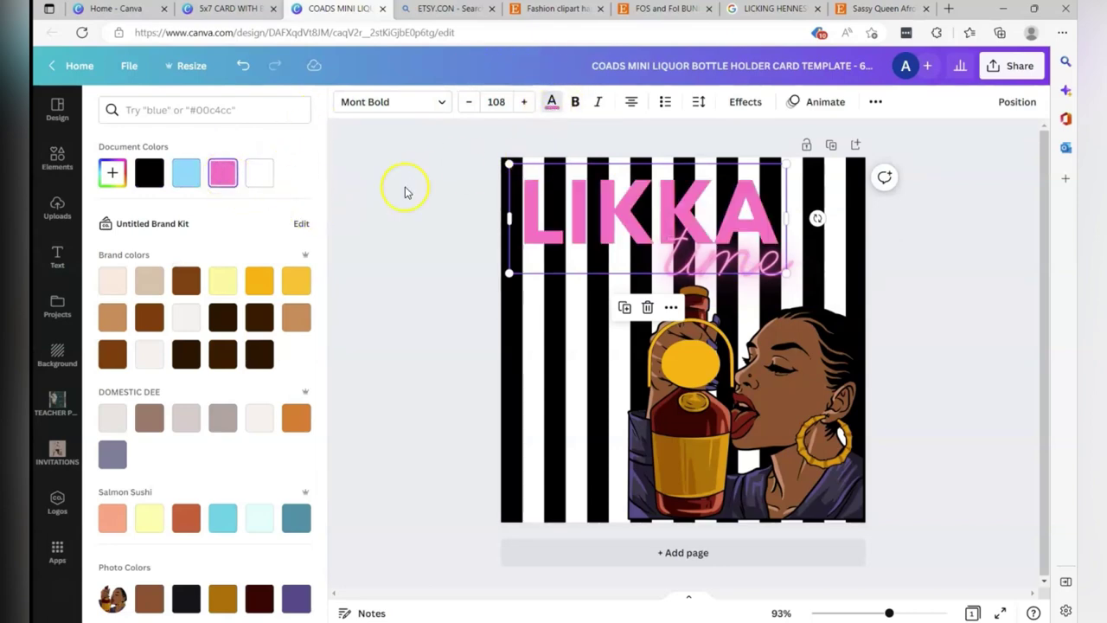
{"action": "left_click", "coordinate": [259, 281]}
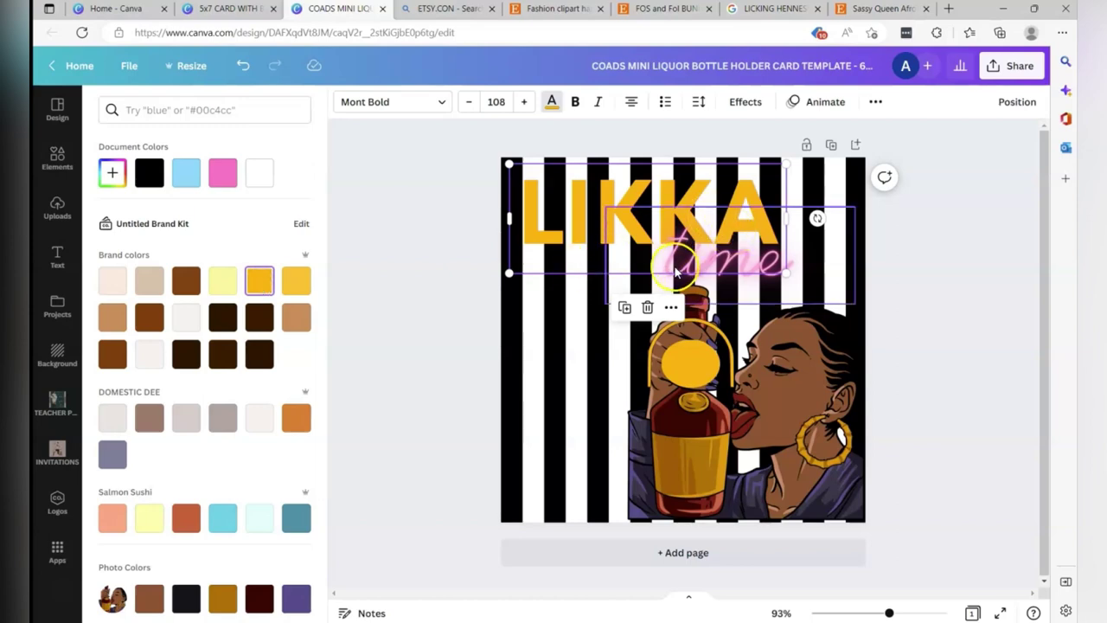
Step: Look through the saved project designs for the earlier "likka card" design as a reference for the title
{"action": "left_click", "coordinate": [58, 164]}
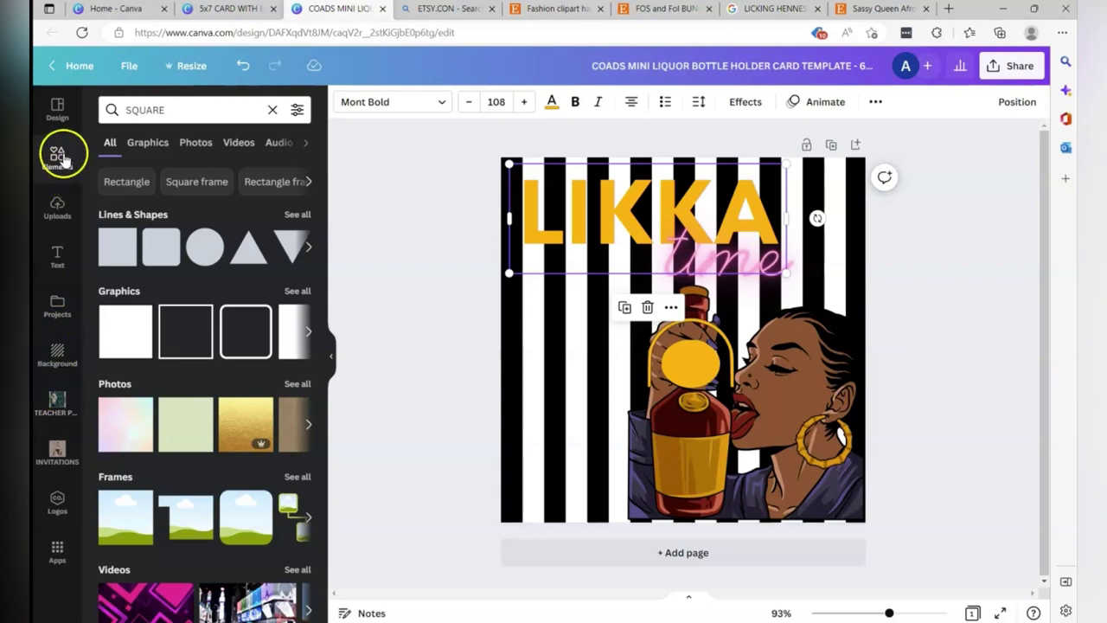
{"action": "left_click", "coordinate": [55, 110]}
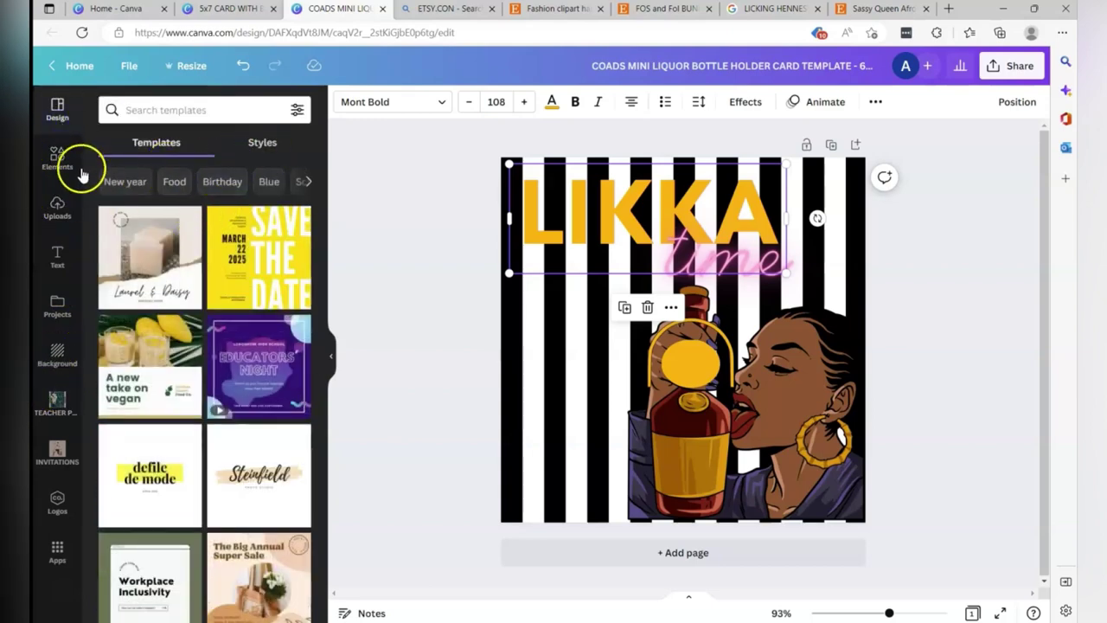
{"action": "left_click", "coordinate": [56, 305]}
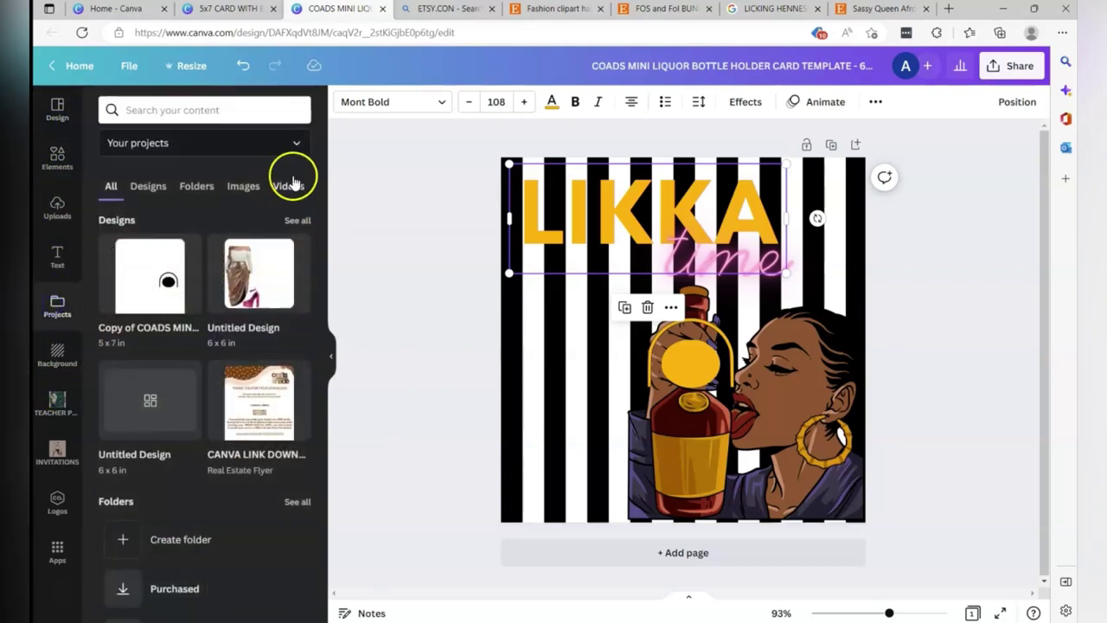
{"action": "left_click", "coordinate": [294, 221]}
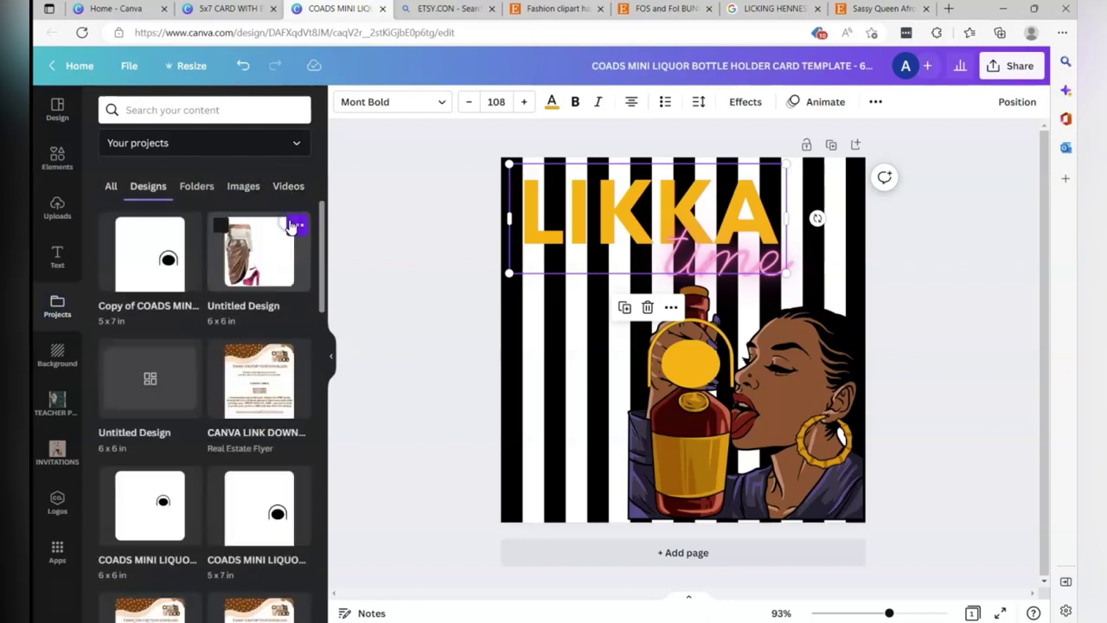
{"action": "scroll", "coordinate": [179, 359], "scroll_direction": "down", "scroll_amount": 5}
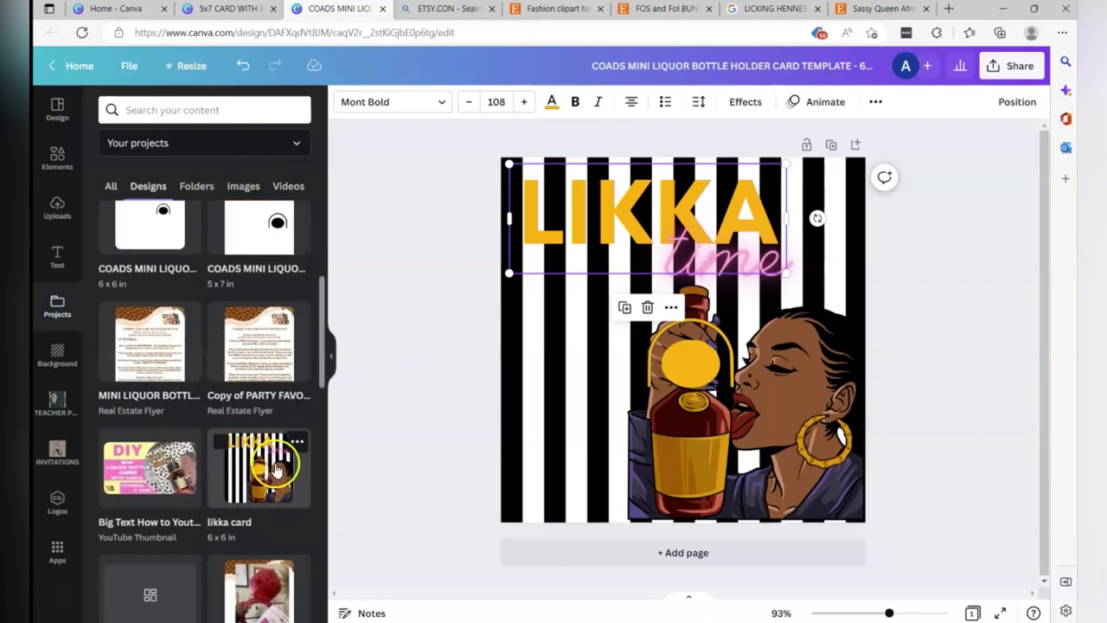
{"action": "left_click", "coordinate": [51, 110]}
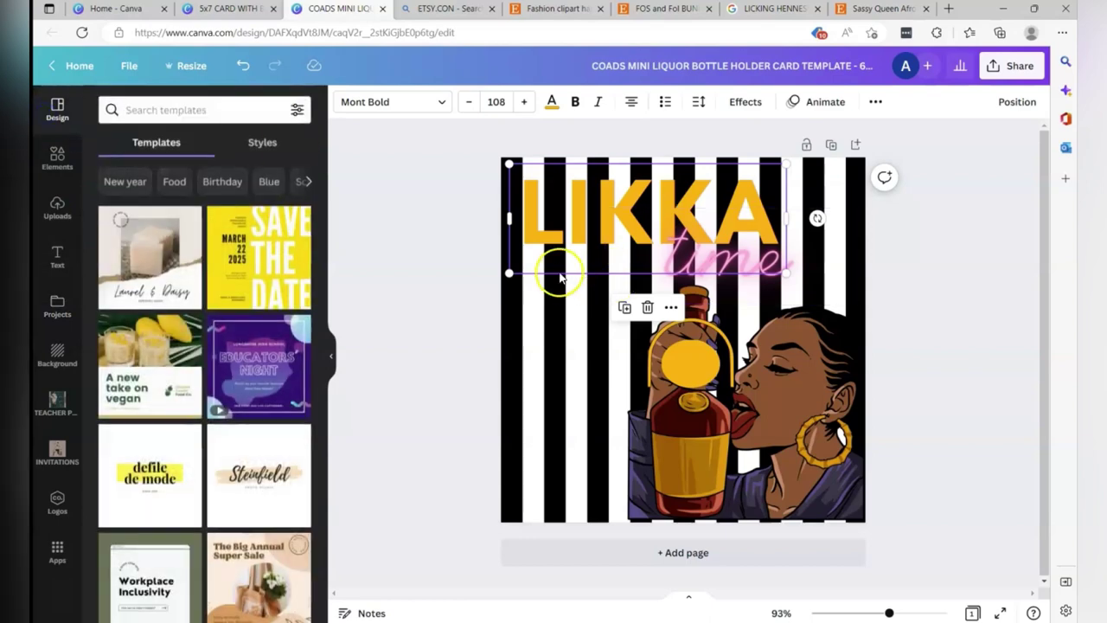
{"action": "left_click", "coordinate": [553, 103]}
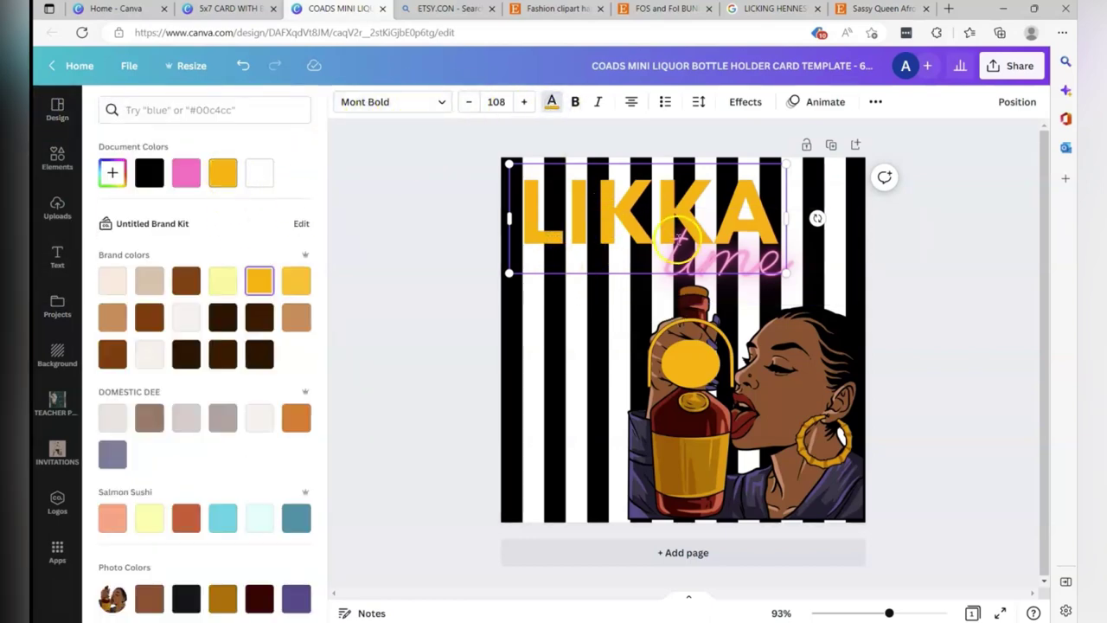
{"action": "left_click", "coordinate": [960, 295]}
{"action": "left_click", "coordinate": [951, 254]}
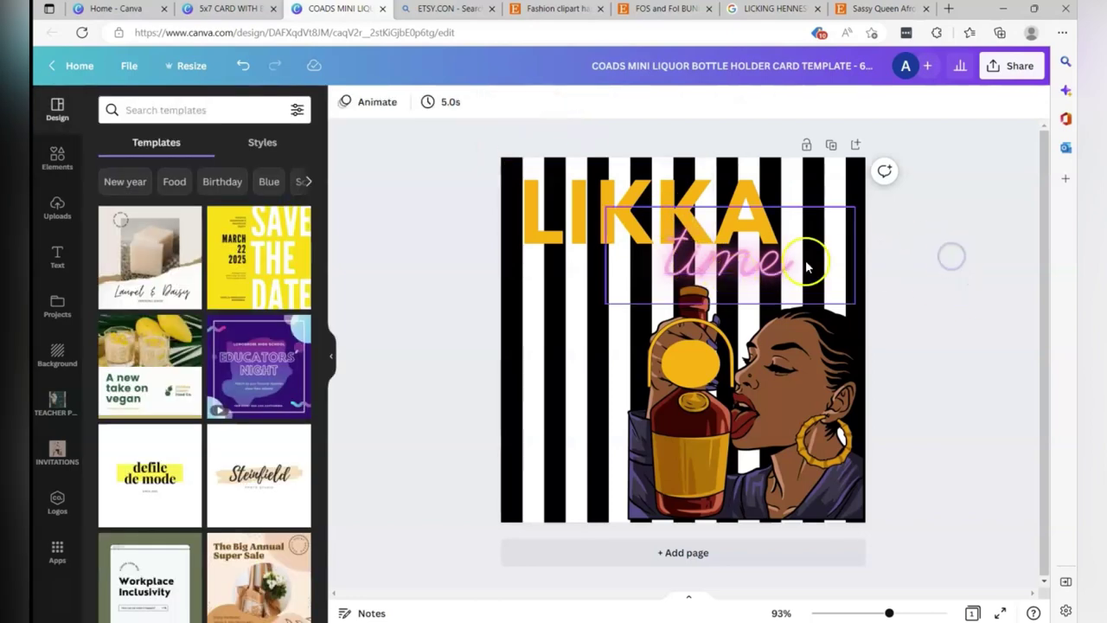
Step: Enlarge the "time" text to font size 118 and reposition it over the lower right part of LIKKA
{"action": "left_click", "coordinate": [766, 264]}
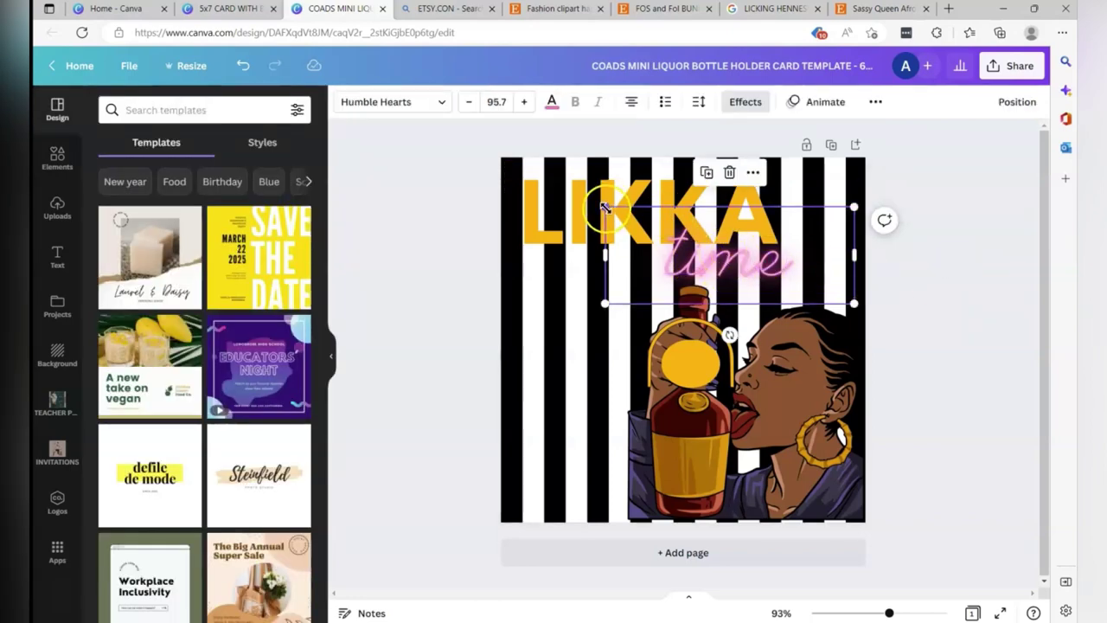
{"action": "left_click_drag", "start_coordinate": [605, 208], "coordinate": [567, 182]}
{"action": "left_click_drag", "start_coordinate": [687, 241], "coordinate": [718, 245]}
{"action": "left_click", "coordinate": [932, 321]}
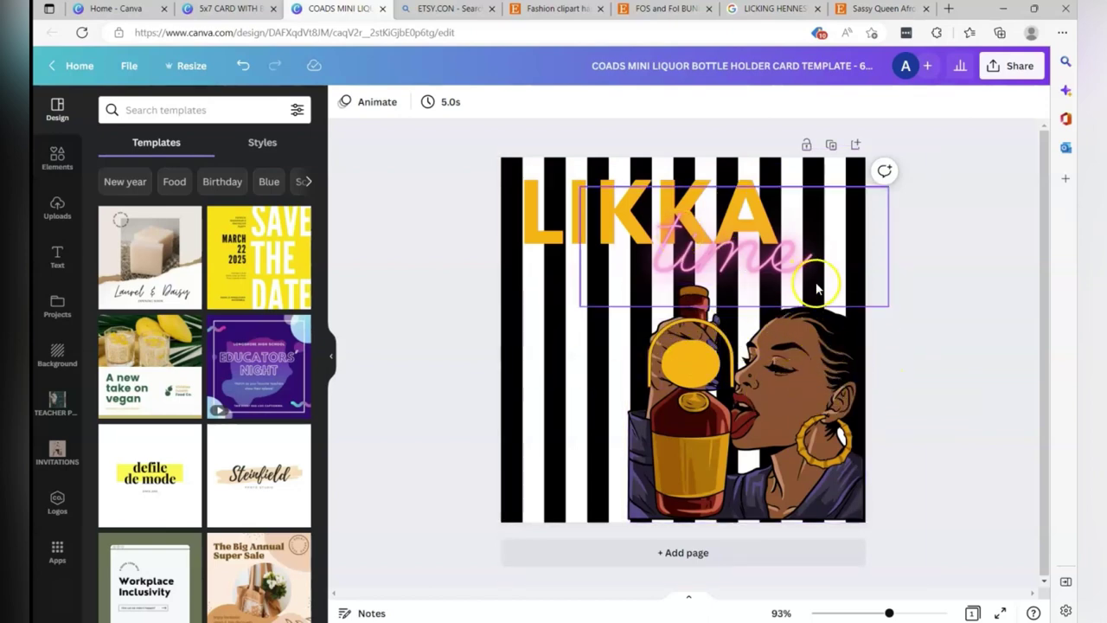
Step: Group the LIKKA and "time" texts into one title
{"action": "left_click", "coordinate": [634, 201]}
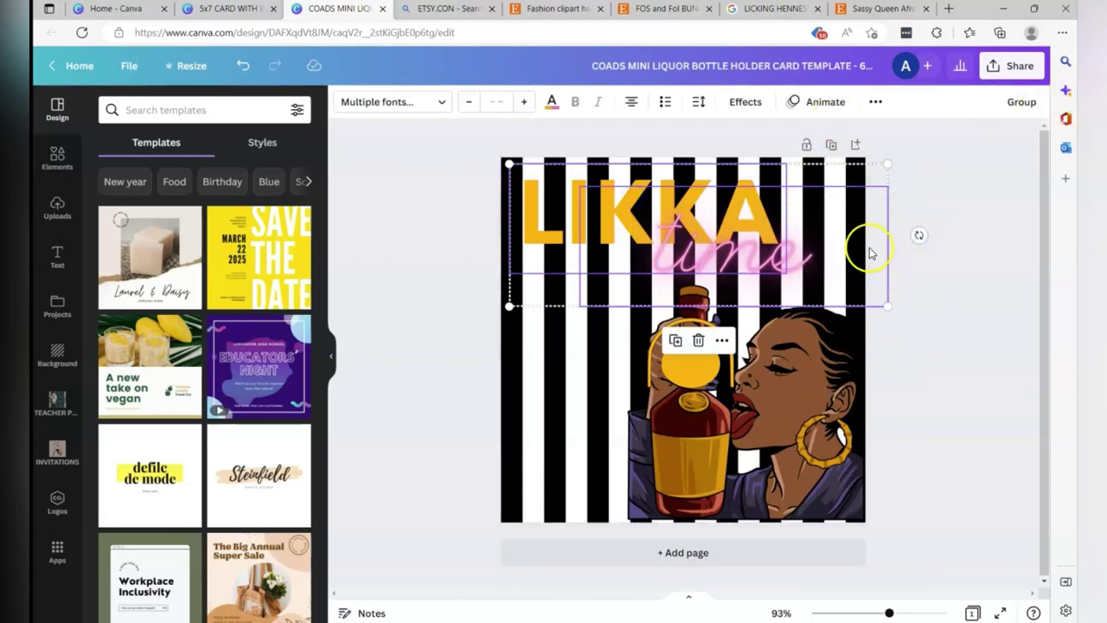
{"action": "left_click", "coordinate": [950, 215]}
{"action": "left_click", "coordinate": [745, 225]}
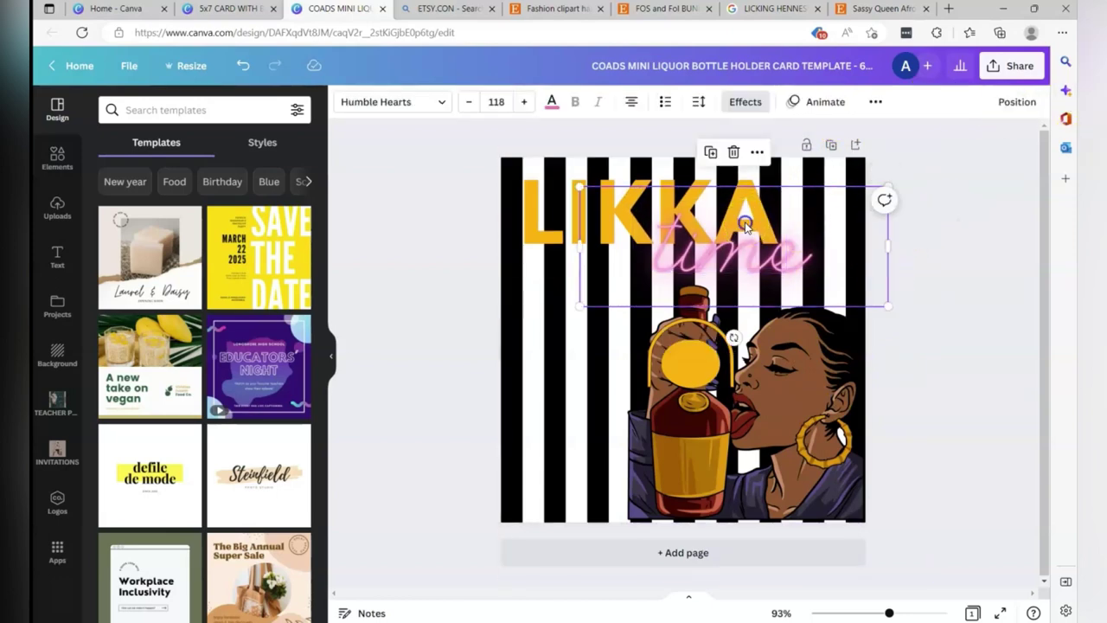
{"action": "left_click", "coordinate": [546, 235], "text": "shift"}
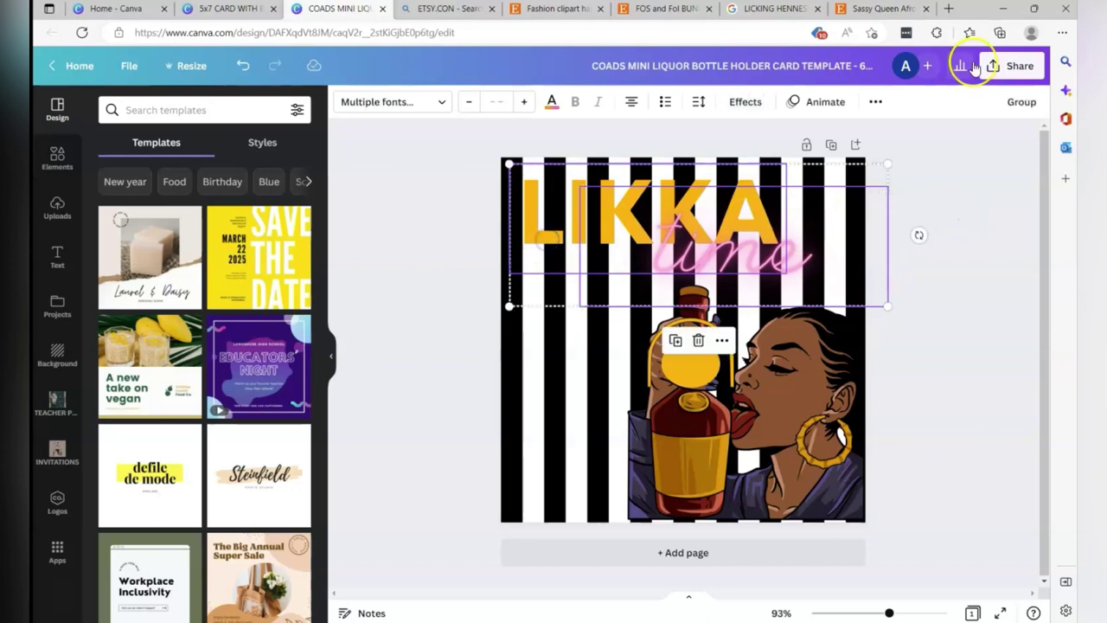
{"action": "left_click", "coordinate": [1025, 102]}
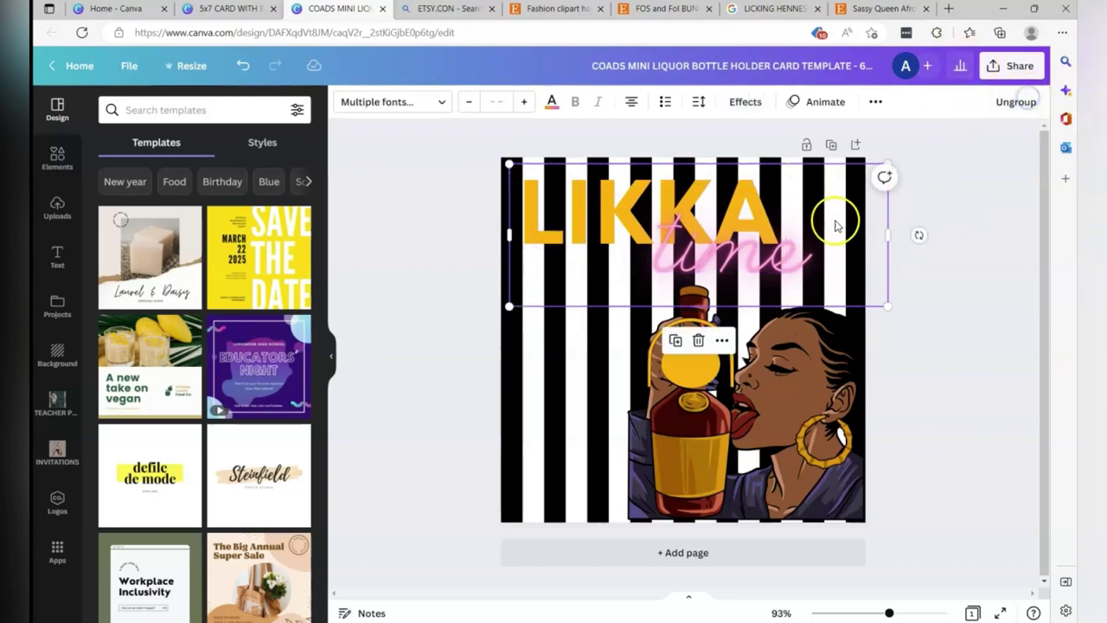
Step: Lock the grouped "LIKKA time" title and the striped background in place
{"action": "left_click", "coordinate": [876, 102]}
{"action": "left_click", "coordinate": [871, 134]}
{"action": "left_click", "coordinate": [977, 168]}
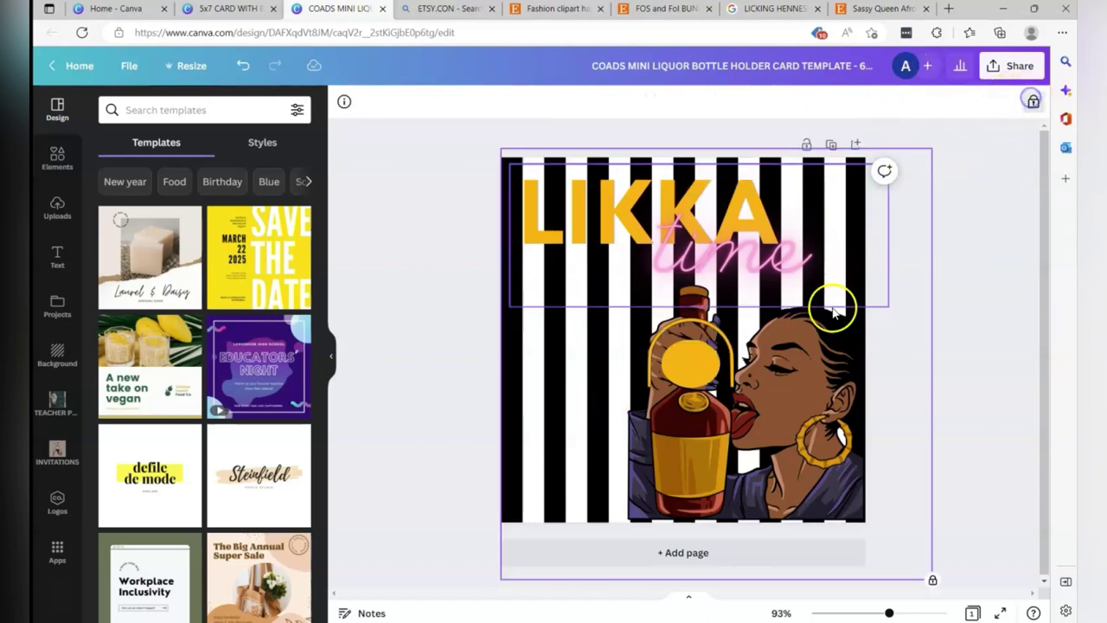
{"action": "left_click", "coordinate": [1002, 372]}
{"action": "left_click_drag", "start_coordinate": [950, 453], "coordinate": [708, 355]}
{"action": "left_click", "coordinate": [711, 359]}
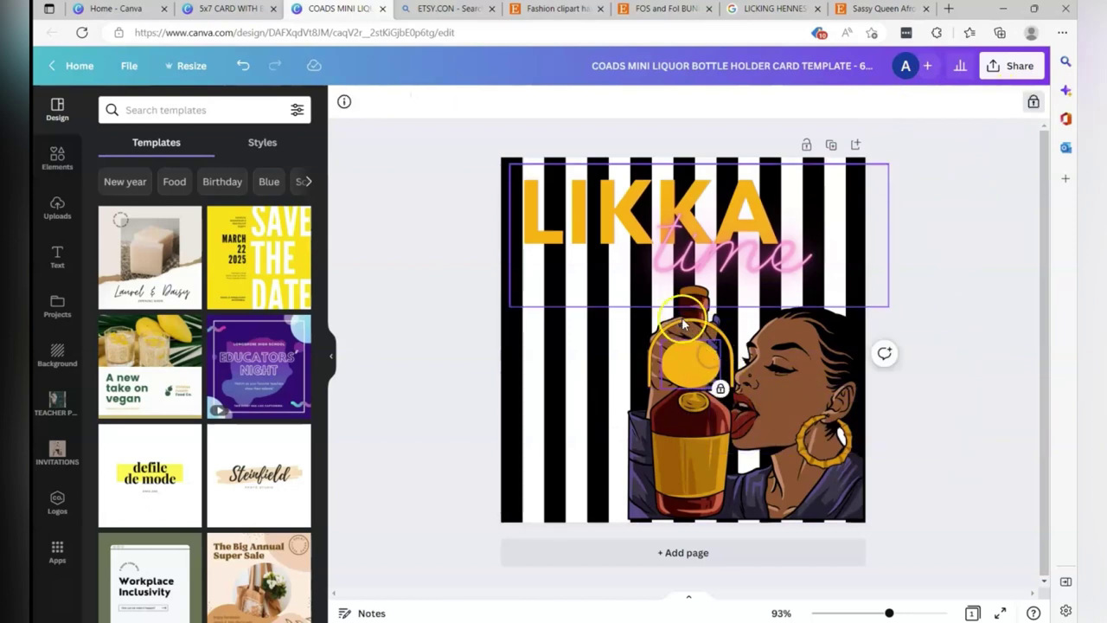
{"action": "left_click", "coordinate": [803, 380]}
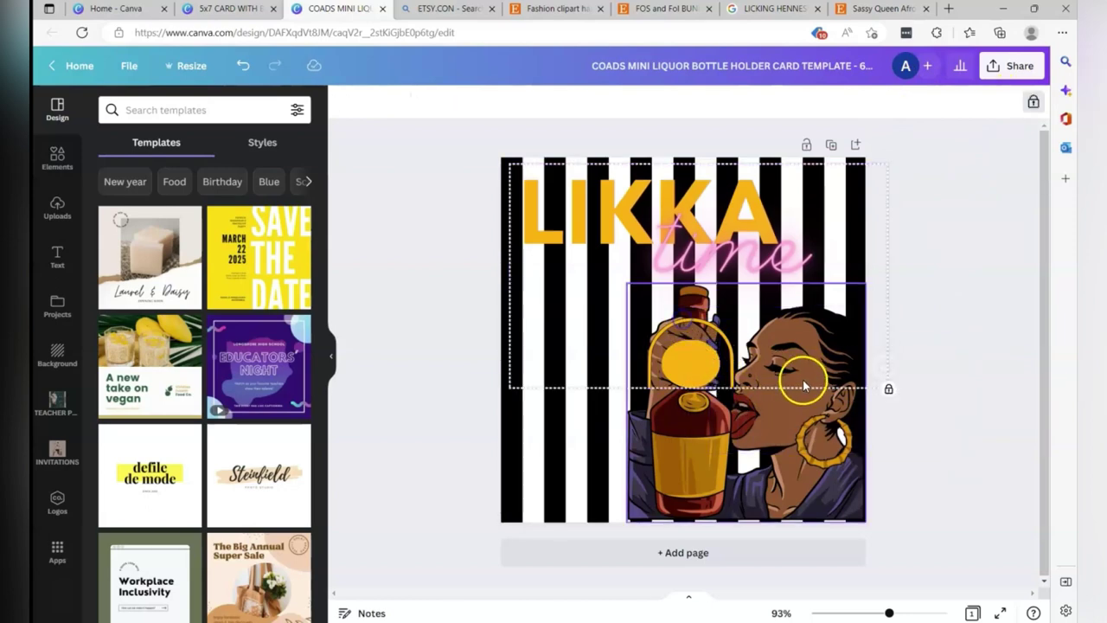
{"action": "left_click", "coordinate": [1033, 102]}
{"action": "left_click", "coordinate": [960, 394]}
{"action": "left_click_drag", "start_coordinate": [931, 524], "coordinate": [629, 302]}
{"action": "left_click", "coordinate": [705, 362]}
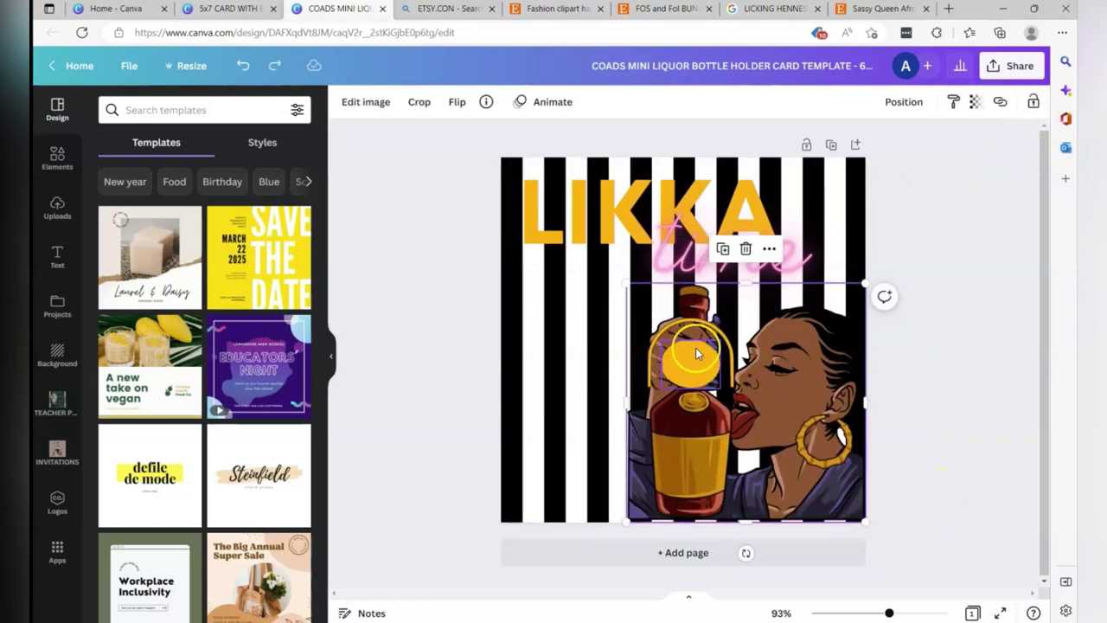
{"action": "left_click", "coordinate": [694, 348]}
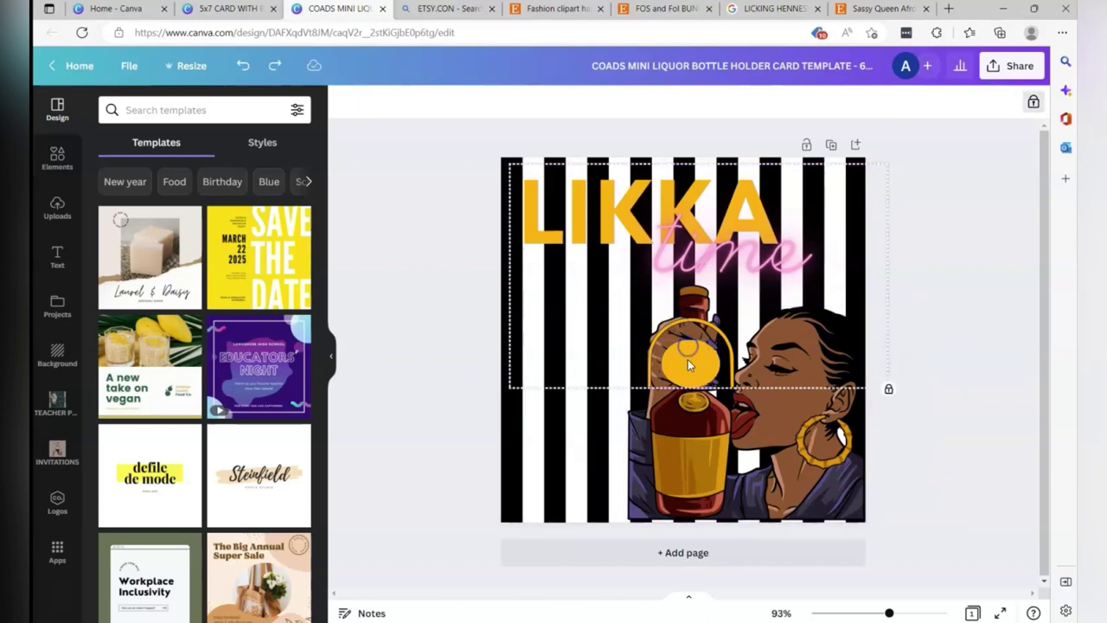
Step: Unlock the yellow circle and the yellow arch over the bottle
{"action": "left_click", "coordinate": [992, 408]}
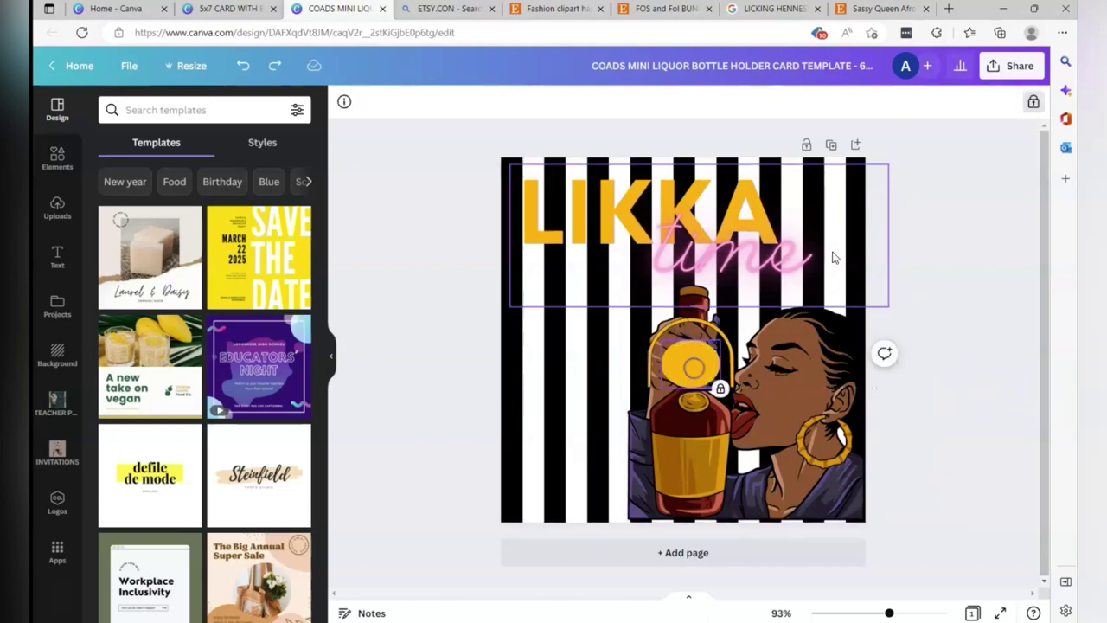
{"action": "left_click", "coordinate": [1034, 99]}
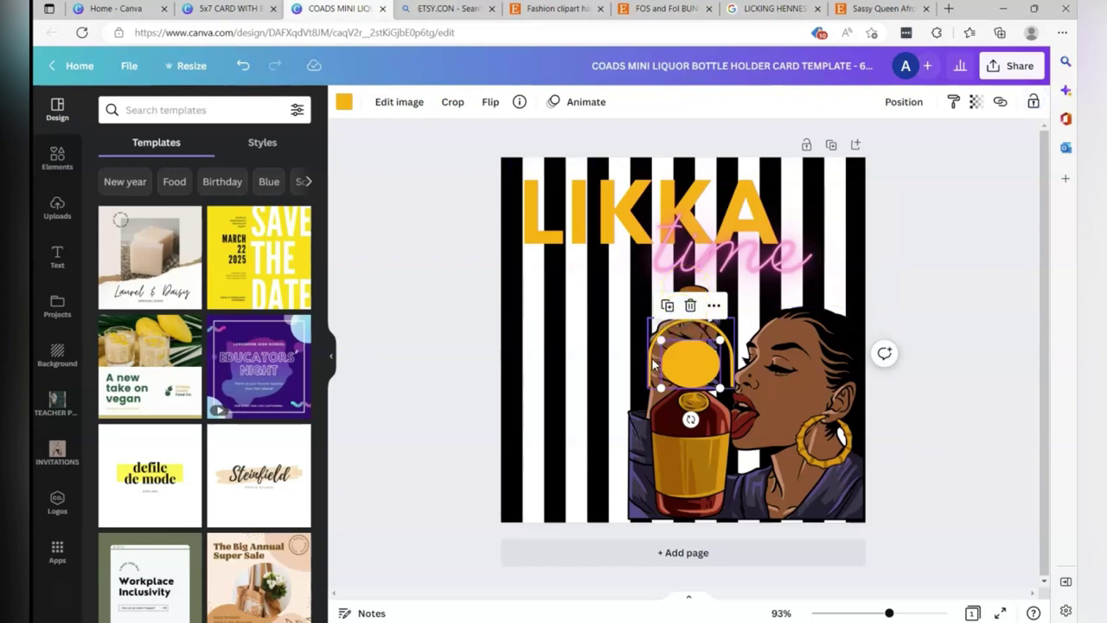
{"action": "key", "text": "alt+shift+l"}
{"action": "left_click", "coordinate": [1033, 103]}
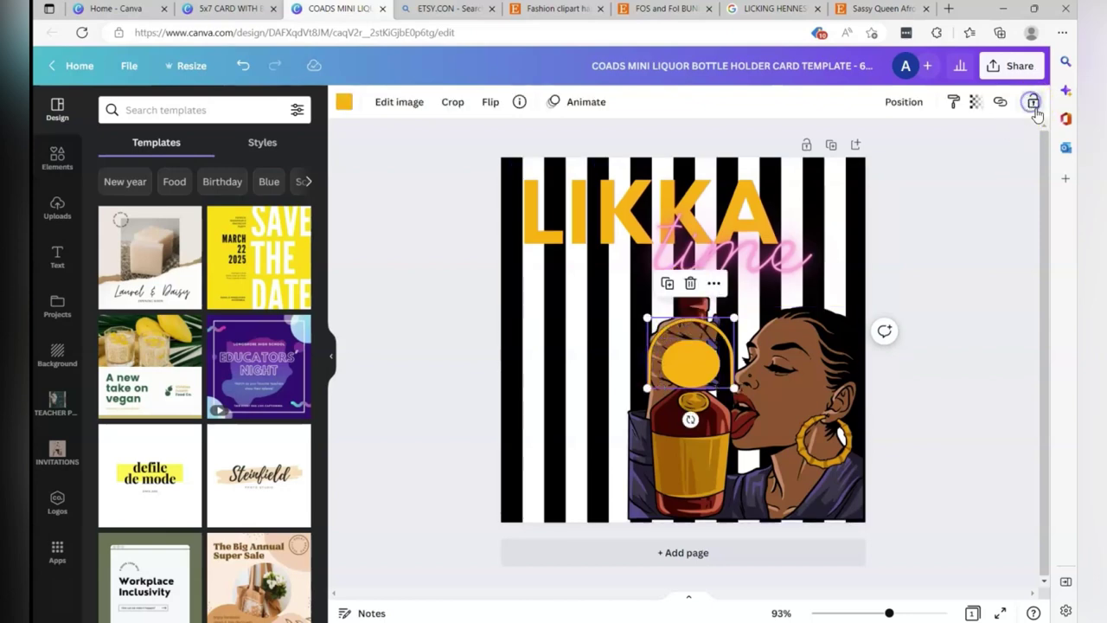
Step: Try to move the woman-and-bottle artwork together with the yellow arch and circle
{"action": "left_click_drag", "start_coordinate": [949, 381], "coordinate": [663, 519]}
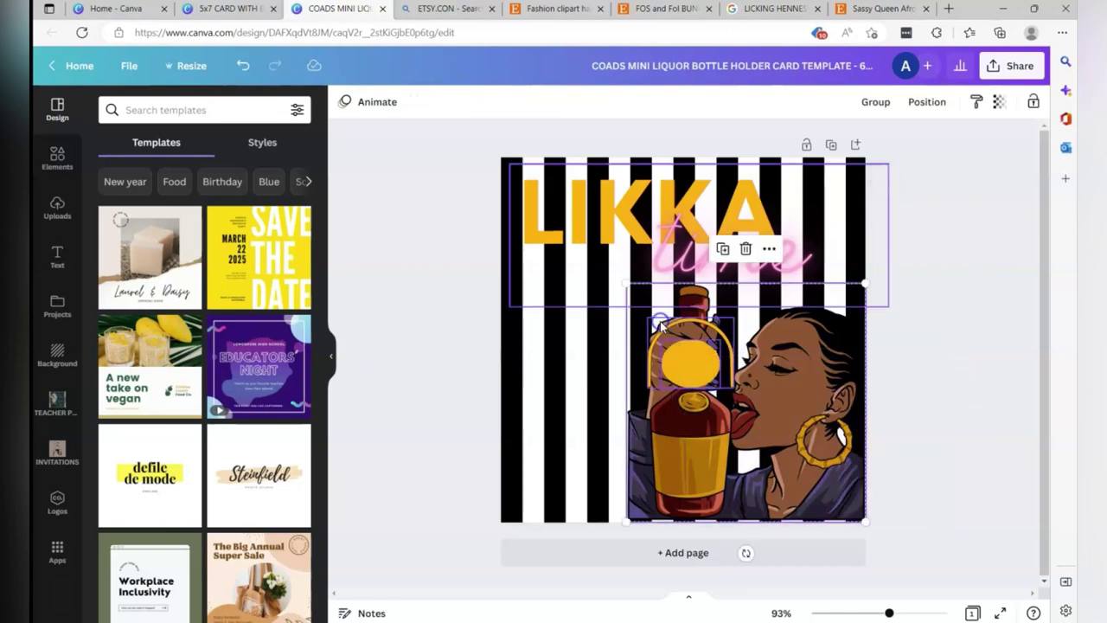
{"action": "mouse_move", "coordinate": [751, 394]}
{"action": "left_mouse_down"}
{"action": "mouse_move", "coordinate": [697, 394]}
{"action": "mouse_move", "coordinate": [751, 391]}
{"action": "left_mouse_up"}
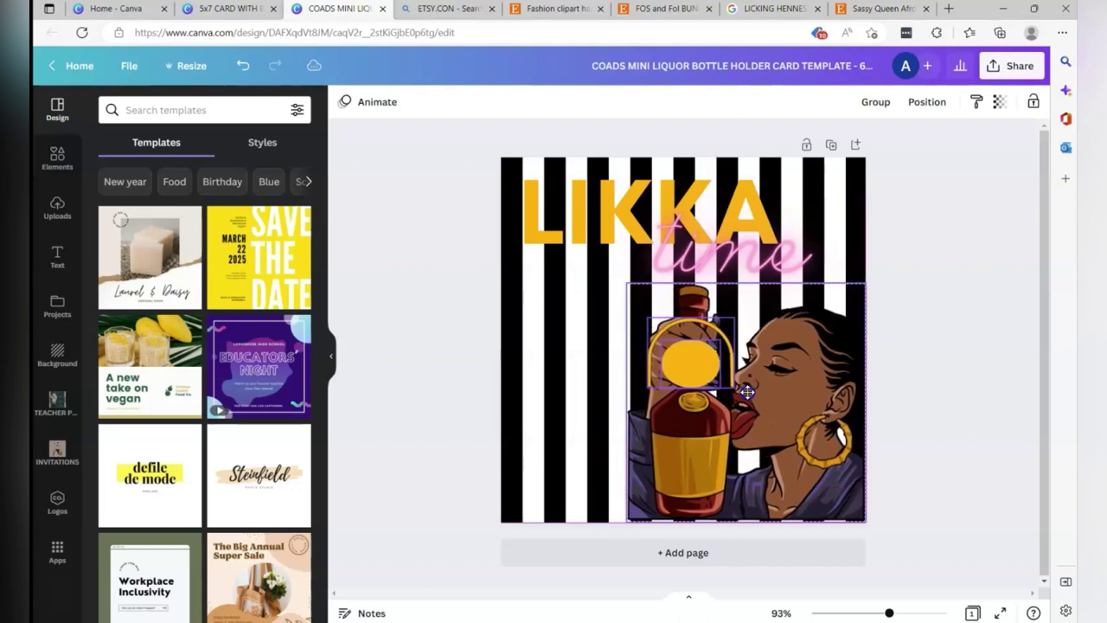
{"action": "left_click", "coordinate": [697, 283]}
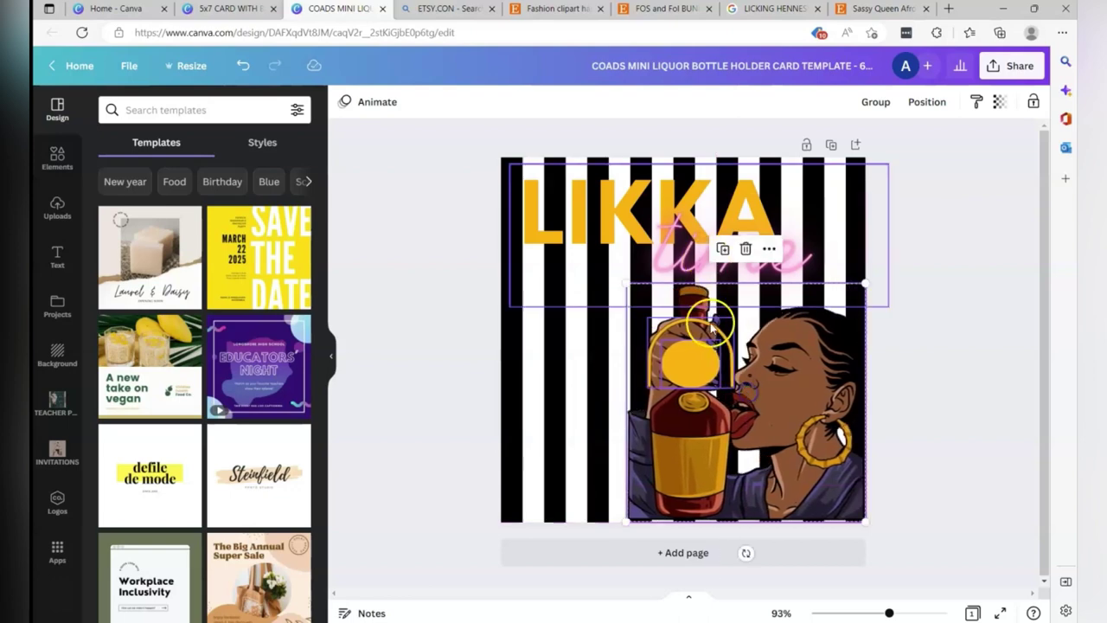
{"action": "left_click", "coordinate": [962, 287]}
Step: Unlock the grouped "LIKKA time" title and shrink it slightly so it fits within the page width
{"action": "left_click", "coordinate": [1035, 102]}
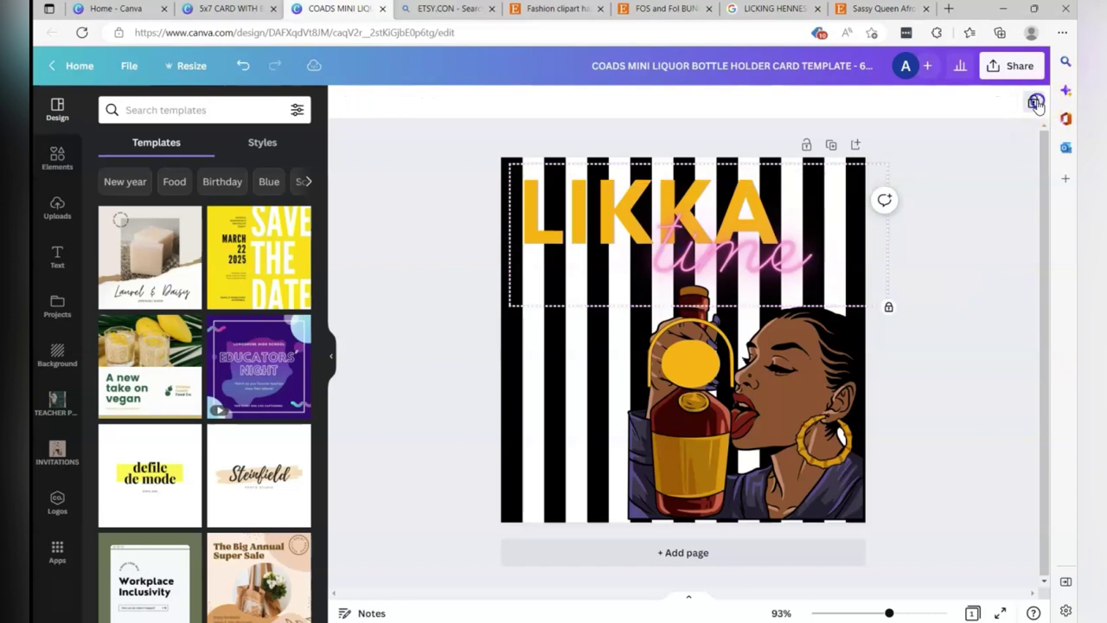
{"action": "left_click", "coordinate": [1036, 102]}
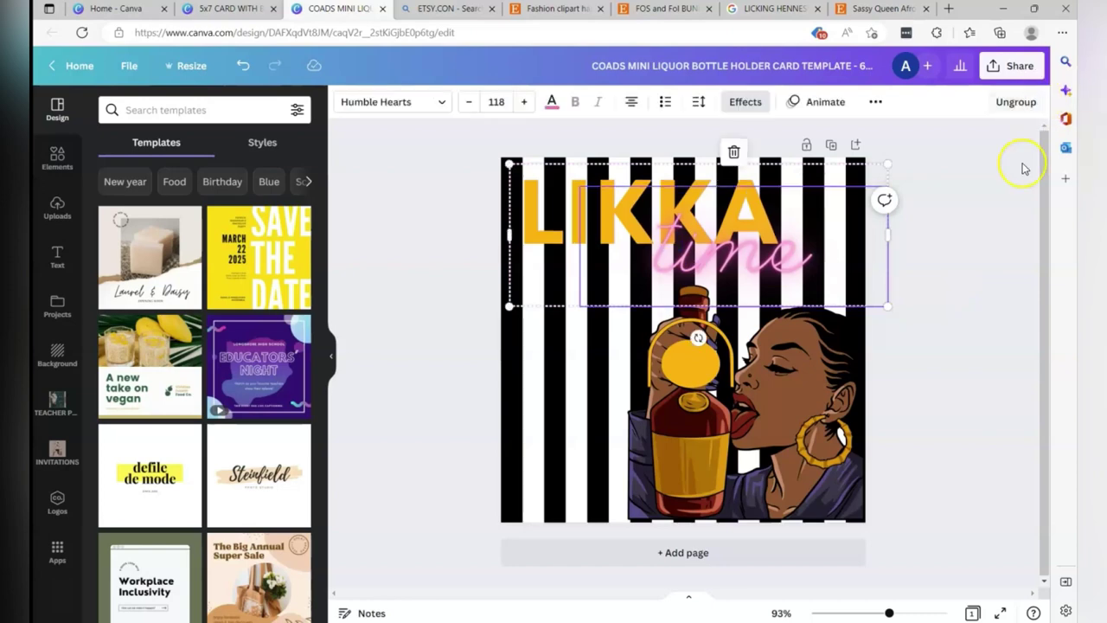
{"action": "left_click_drag", "start_coordinate": [888, 306], "coordinate": [853, 287]}
{"action": "left_click", "coordinate": [914, 298]}
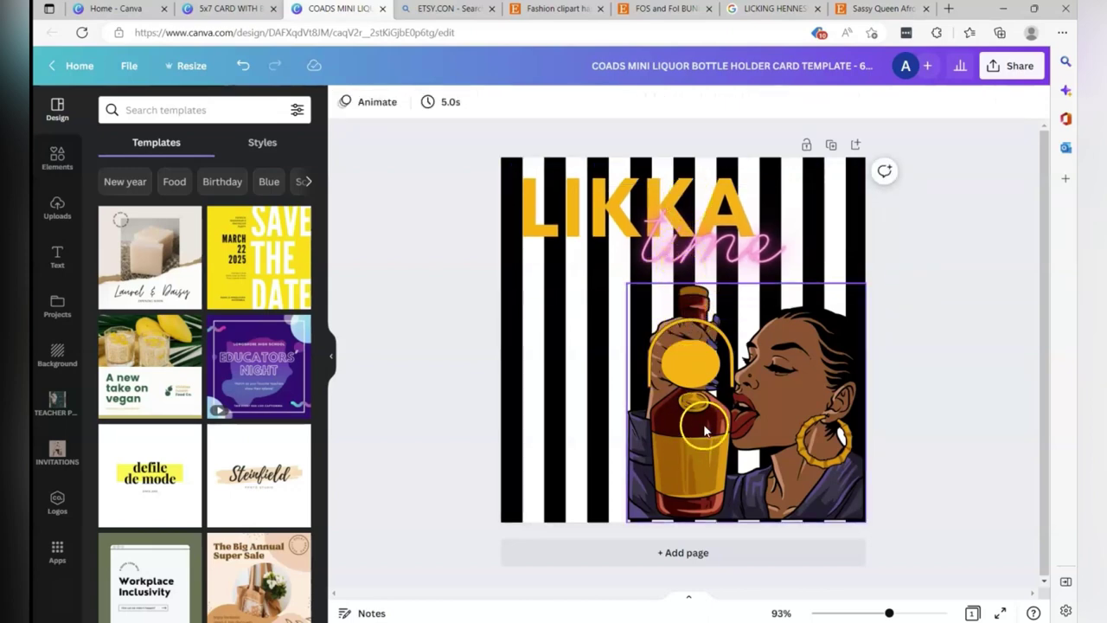
Step: Move the woman-and-bottle artwork slightly down so its lower edge runs just past the bottom of the page
{"action": "left_click", "coordinate": [705, 430]}
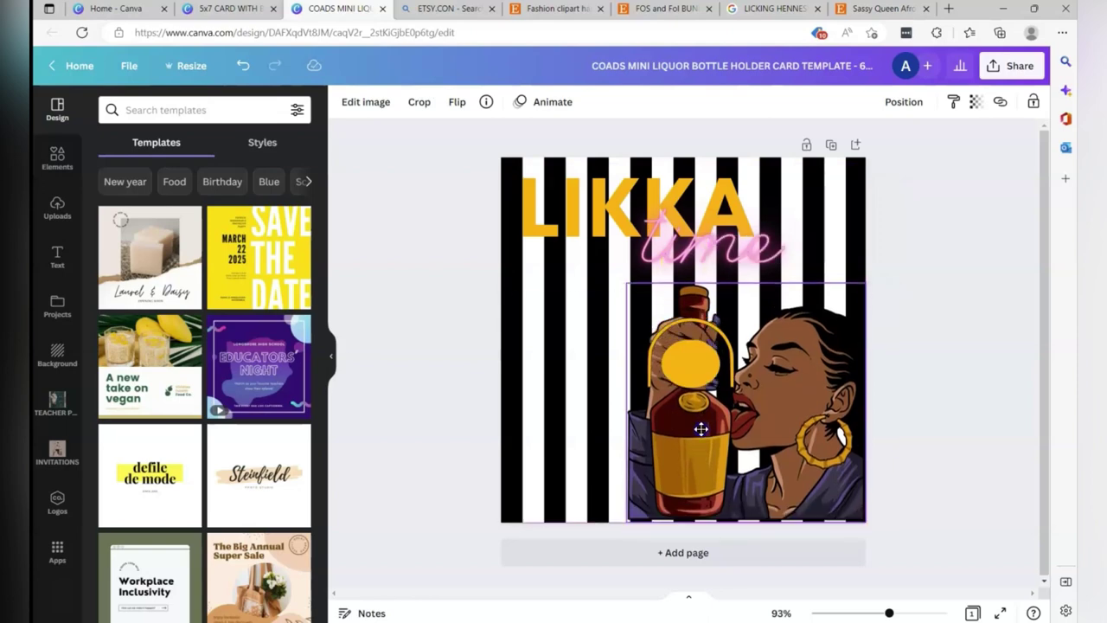
{"action": "left_click_drag", "start_coordinate": [701, 429], "coordinate": [701, 435]}
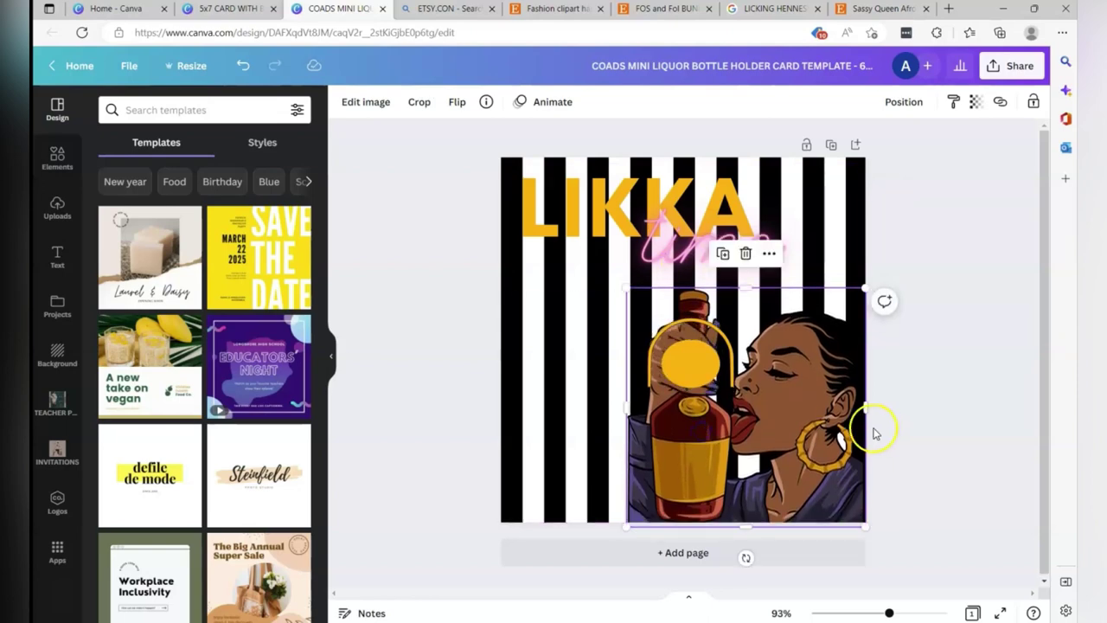
Step: Ungroup the "LIKKA time" title and isolate the "LIKKA" text
{"action": "left_click", "coordinate": [920, 439]}
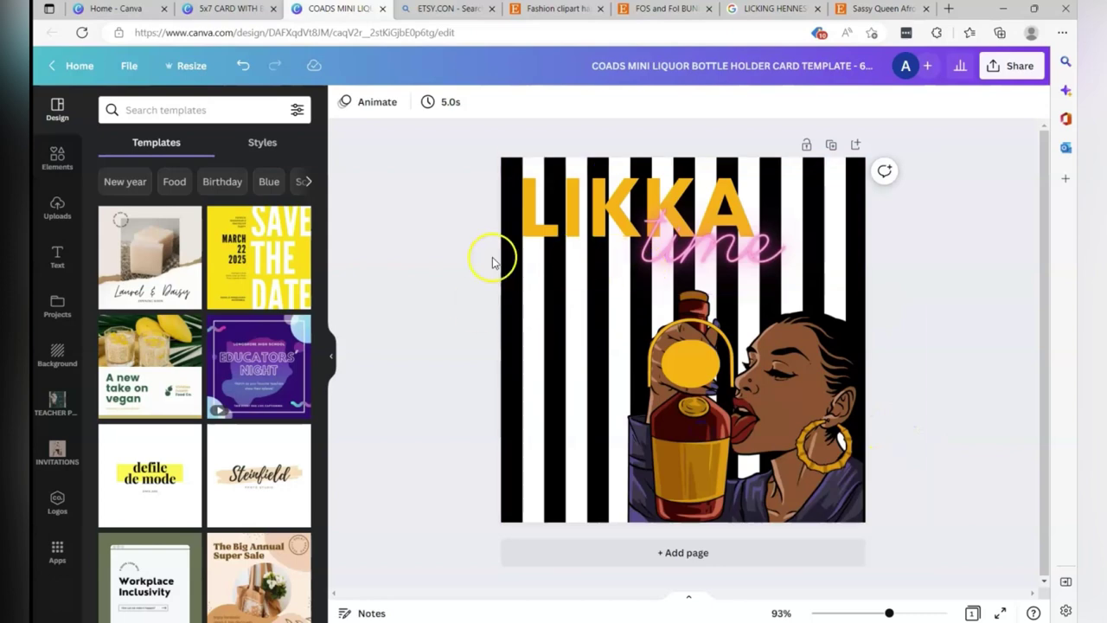
{"action": "left_click", "coordinate": [524, 179]}
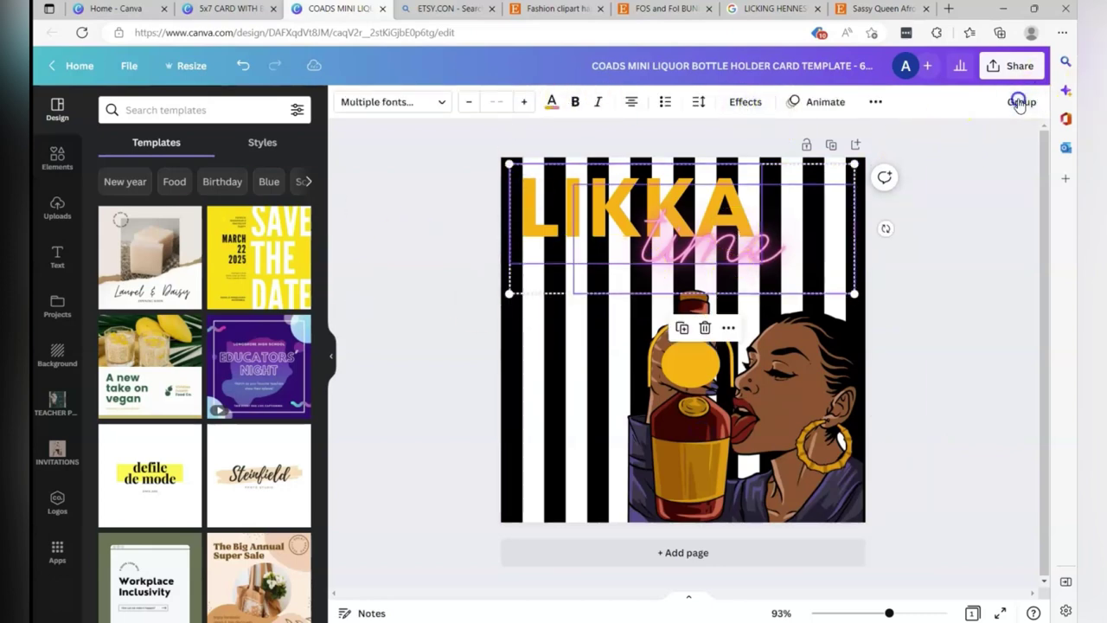
{"action": "left_click", "coordinate": [487, 198]}
Step: Apply a Shadow effect to the "LIKKA" text and set the shadow color to black
{"action": "right_click", "coordinate": [527, 201]}
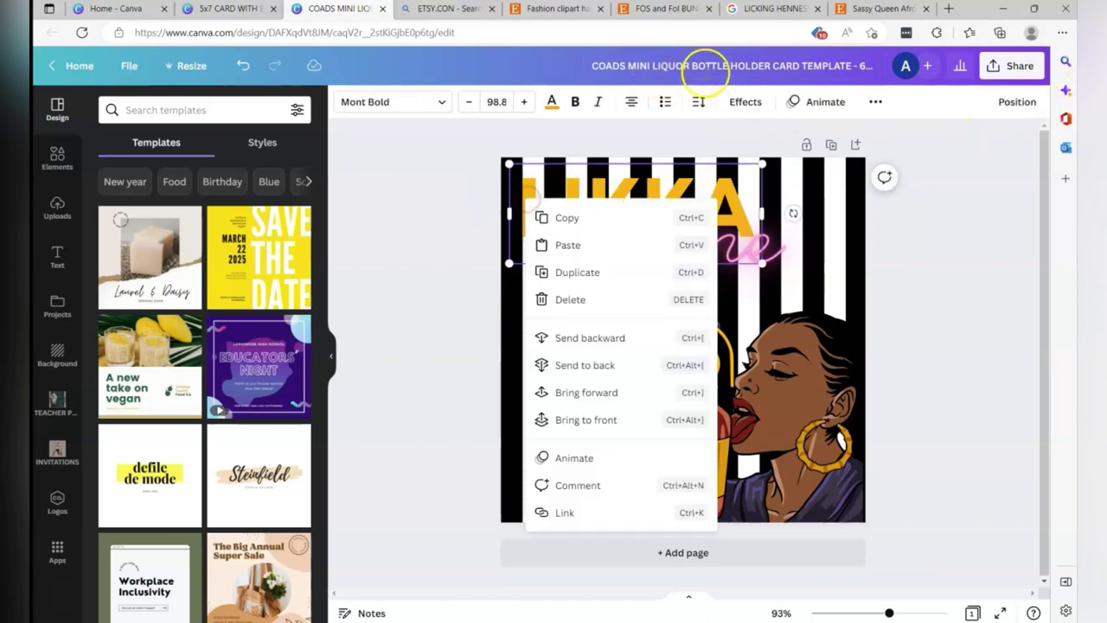
{"action": "left_click", "coordinate": [746, 101]}
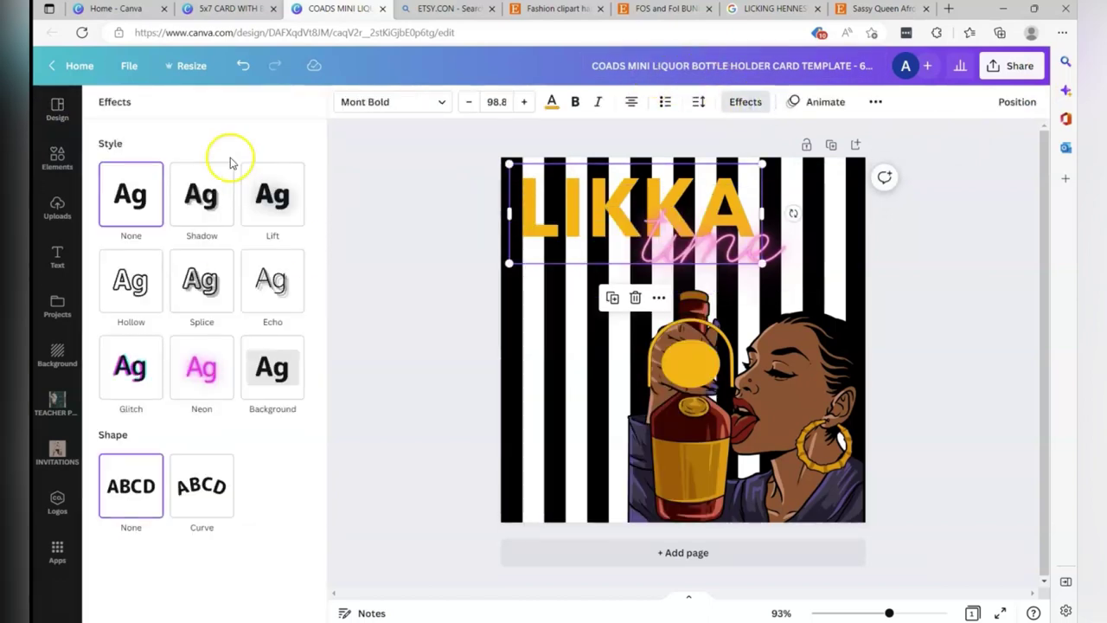
{"action": "left_click", "coordinate": [198, 220]}
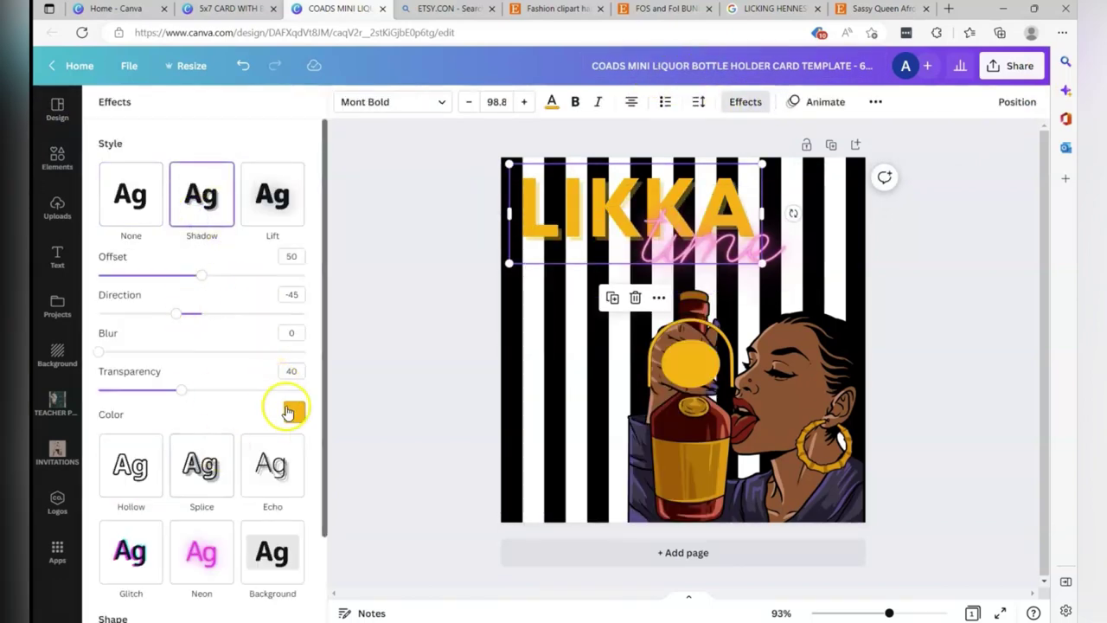
{"action": "left_click", "coordinate": [292, 412]}
{"action": "scroll", "coordinate": [235, 327], "scroll_direction": "down", "scroll_amount": 5}
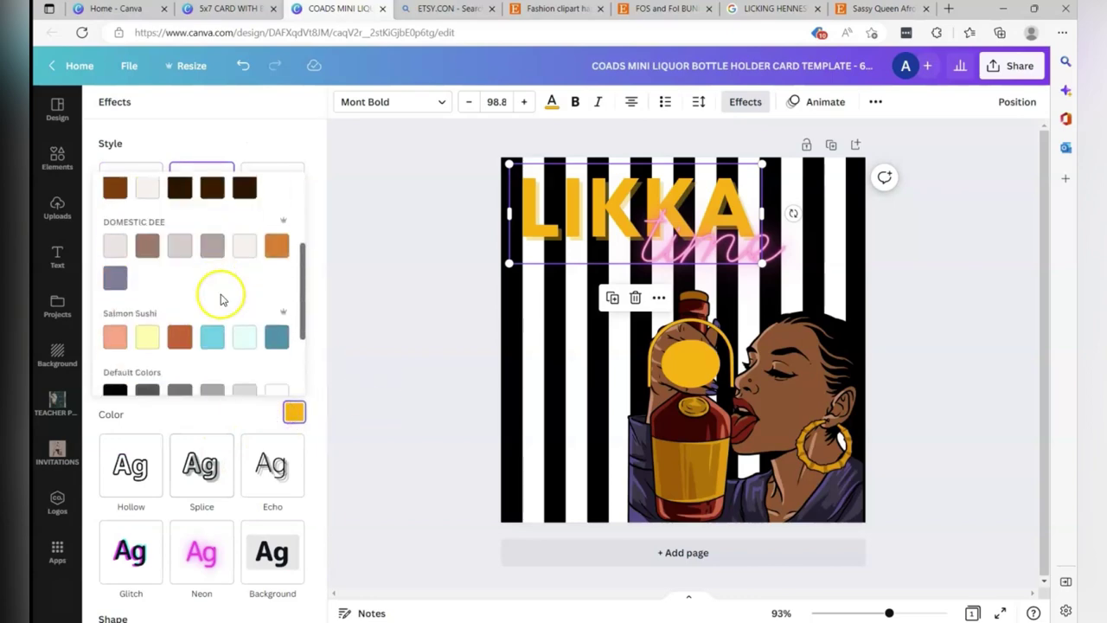
{"action": "left_click", "coordinate": [114, 271]}
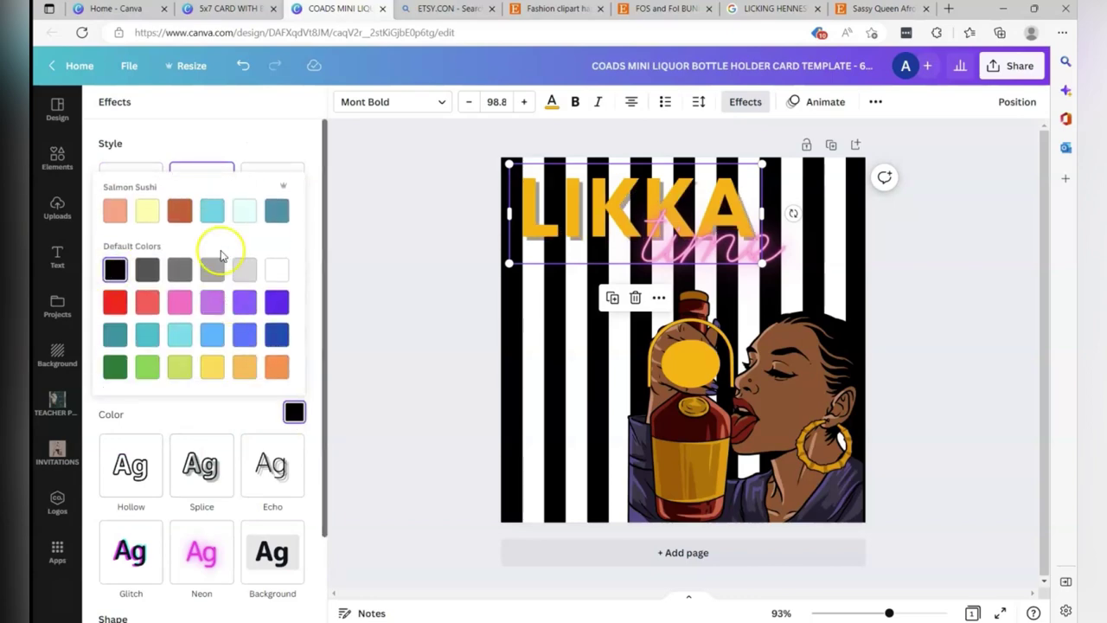
{"action": "left_click", "coordinate": [438, 301]}
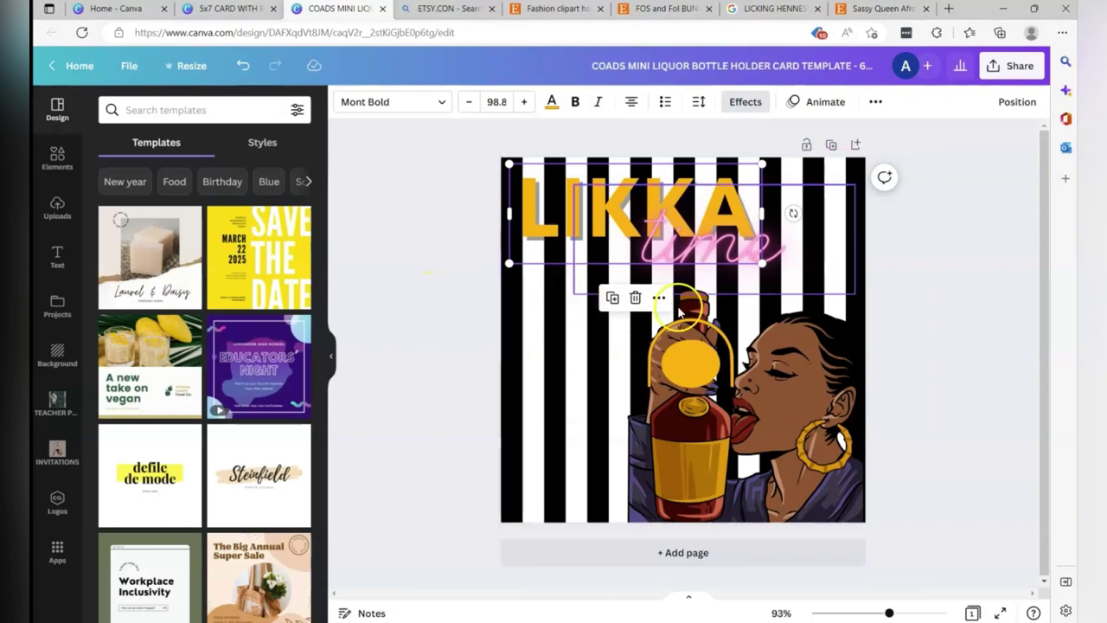
Step: Search the elements for "gold" and add the scattered gold glitter graphic to the page
{"action": "left_click", "coordinate": [56, 153]}
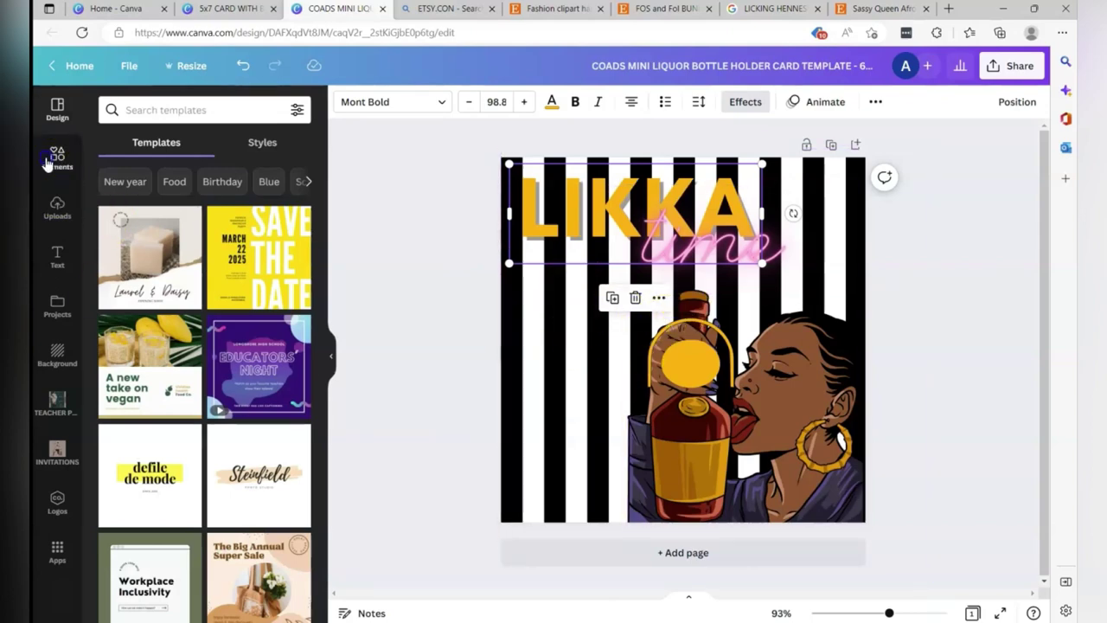
{"action": "left_click", "coordinate": [217, 109]}
{"action": "double_click", "coordinate": [217, 110]}
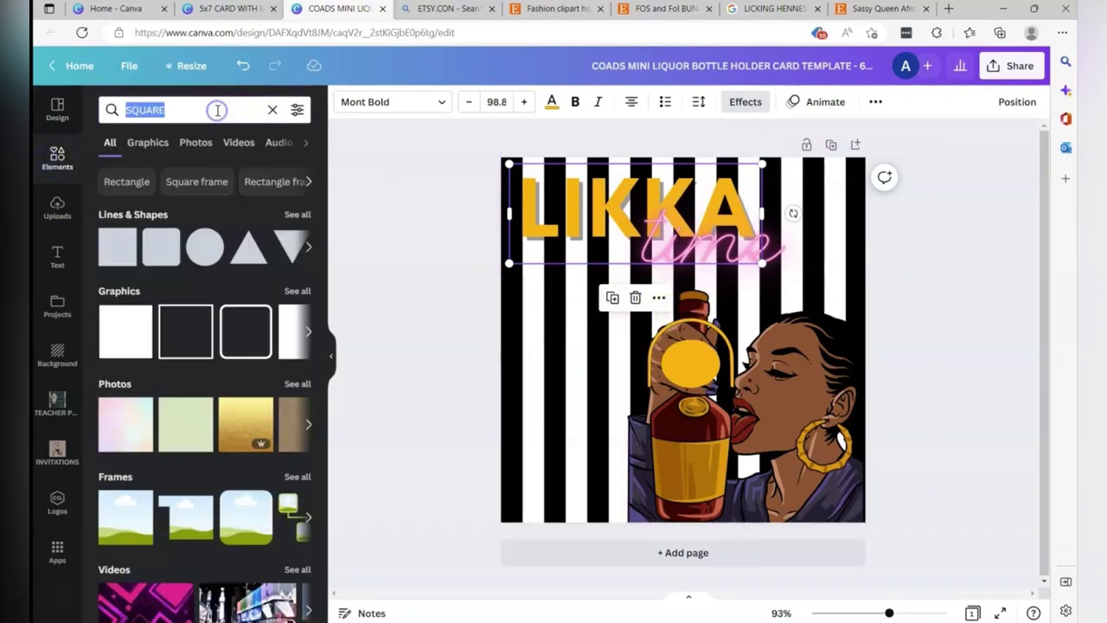
{"action": "type", "text": "gold cir"}
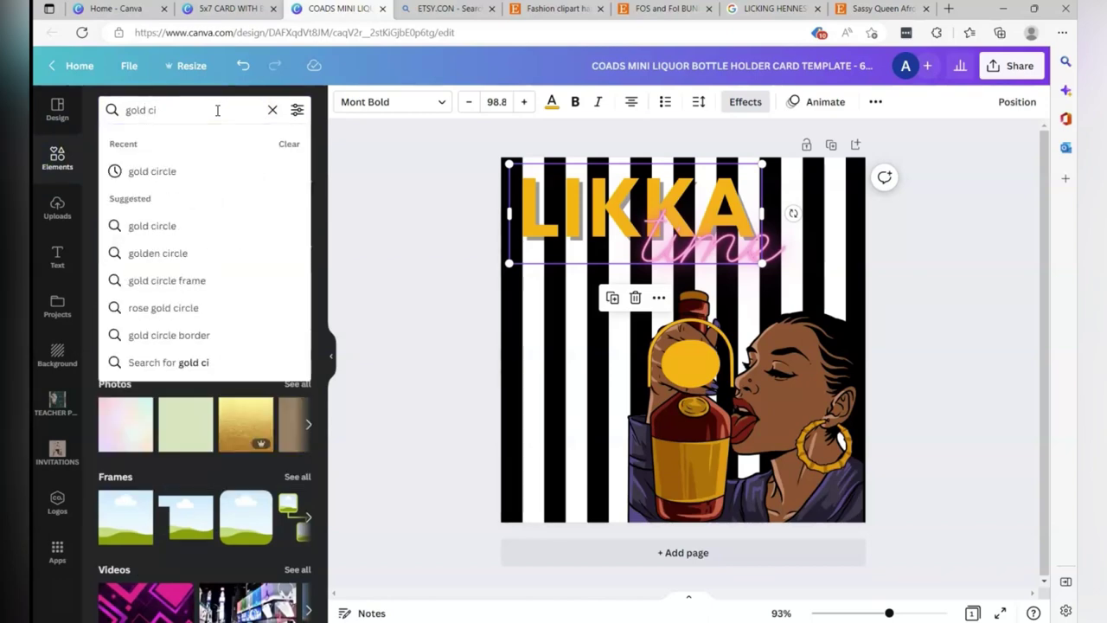
{"action": "key", "text": "BackSpace"}
{"action": "key", "text": "BackSpace"}
{"action": "key", "text": "BackSpace"}
{"action": "key", "text": "Return"}
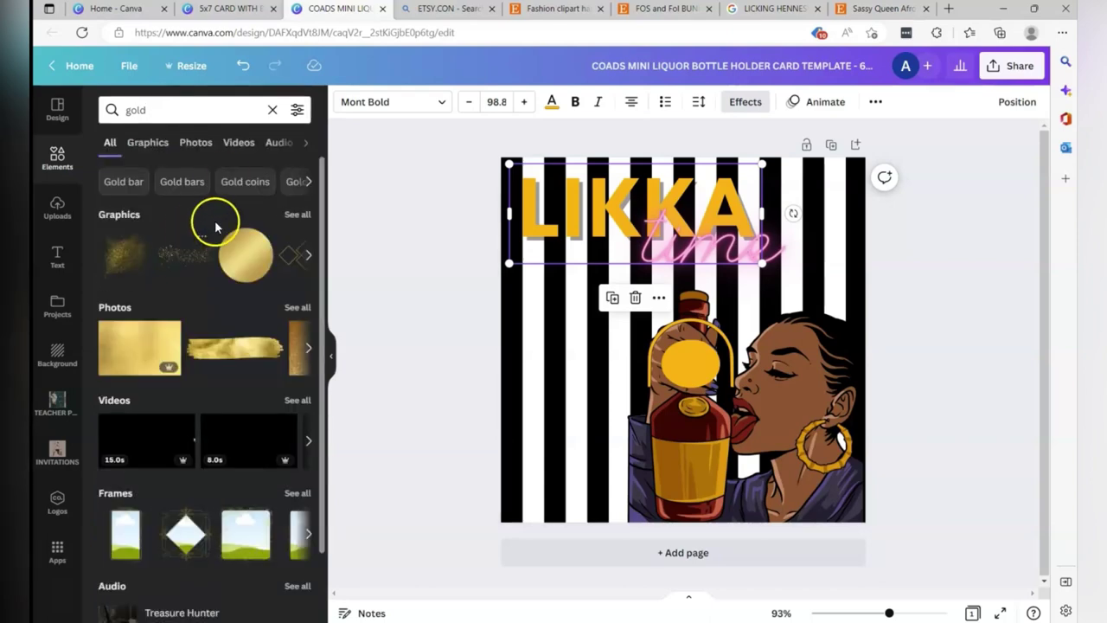
{"action": "left_click", "coordinate": [170, 246]}
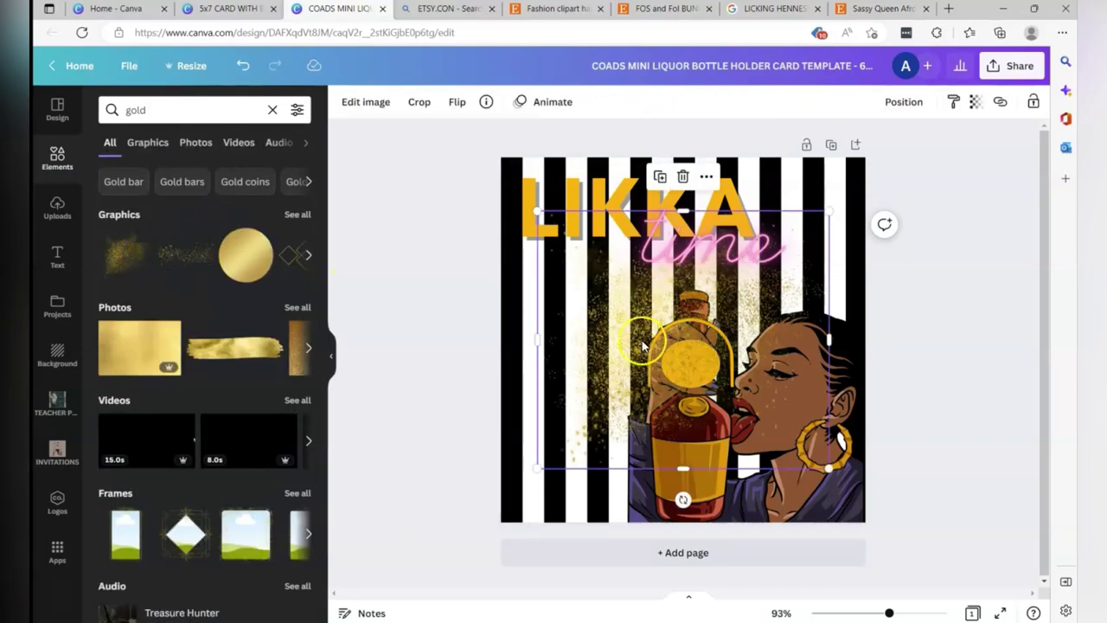
Step: Move the gold glitter to the page's lower-left area and layer it directly above the striped background, behind the artwork
{"action": "left_click_drag", "start_coordinate": [649, 342], "coordinate": [559, 400]}
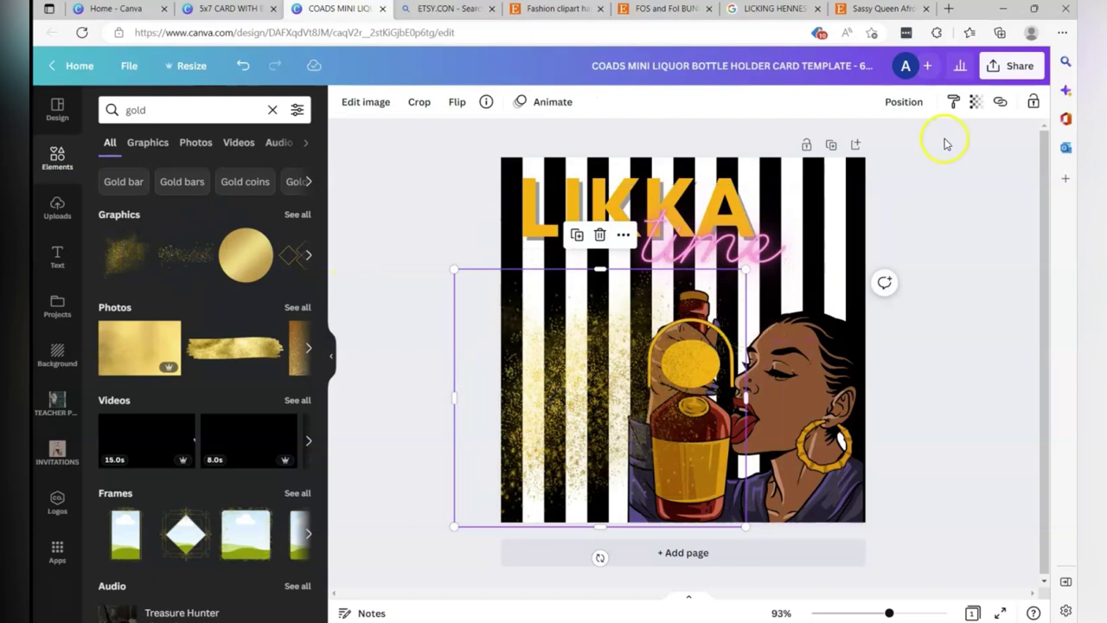
{"action": "left_click", "coordinate": [917, 110]}
{"action": "left_click", "coordinate": [890, 166]}
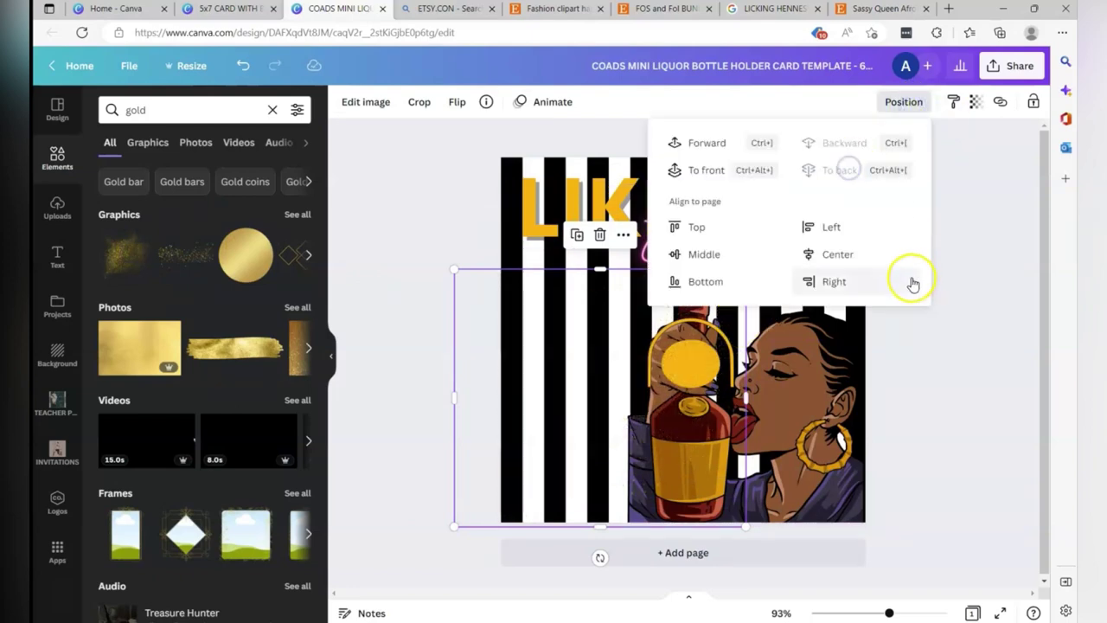
{"action": "left_click", "coordinate": [722, 143]}
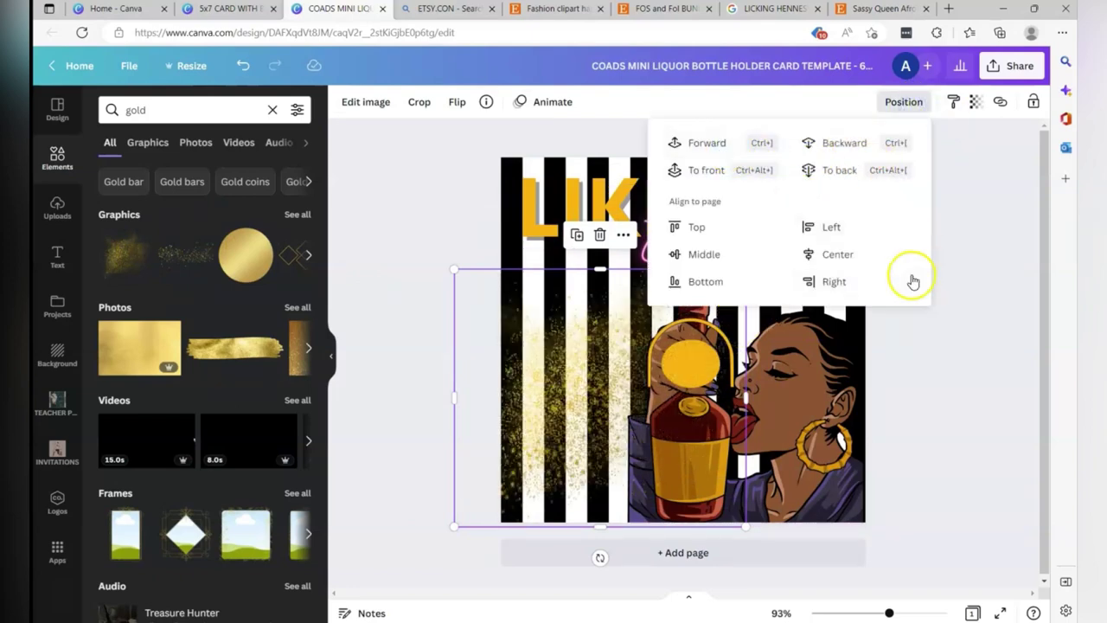
{"action": "left_click", "coordinate": [965, 335]}
{"action": "right_click", "coordinate": [794, 251]}
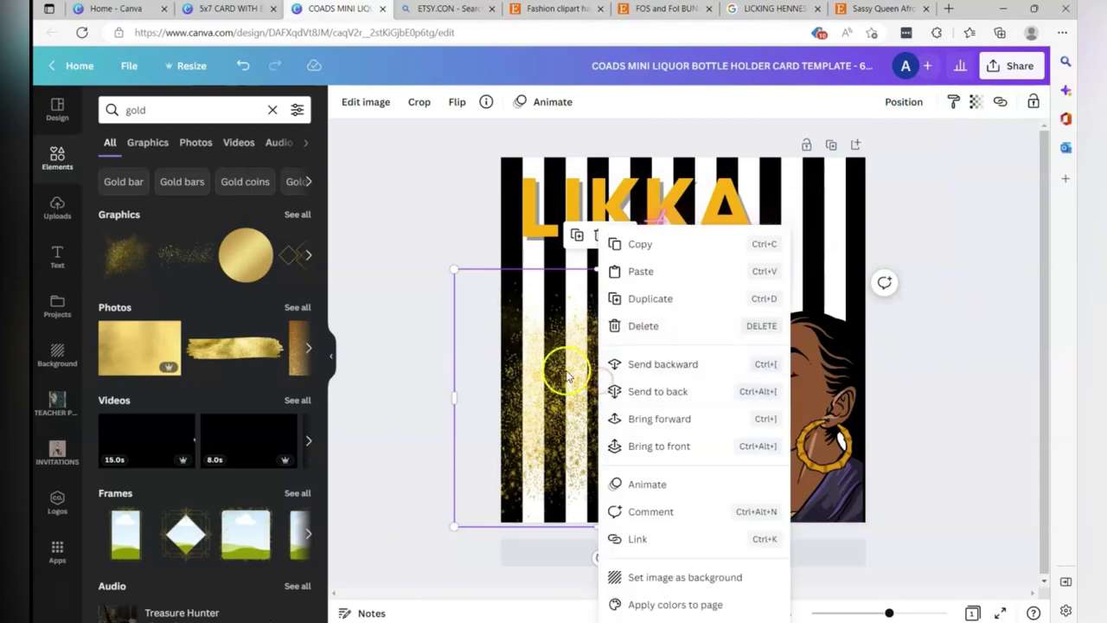
{"action": "right_click", "coordinate": [757, 251]}
{"action": "left_click", "coordinate": [934, 279]}
{"action": "left_click", "coordinate": [934, 279]}
Step: Enlarge the gold glitter to about the page's width and shift it down so it covers the lower part
{"action": "left_click", "coordinate": [586, 371]}
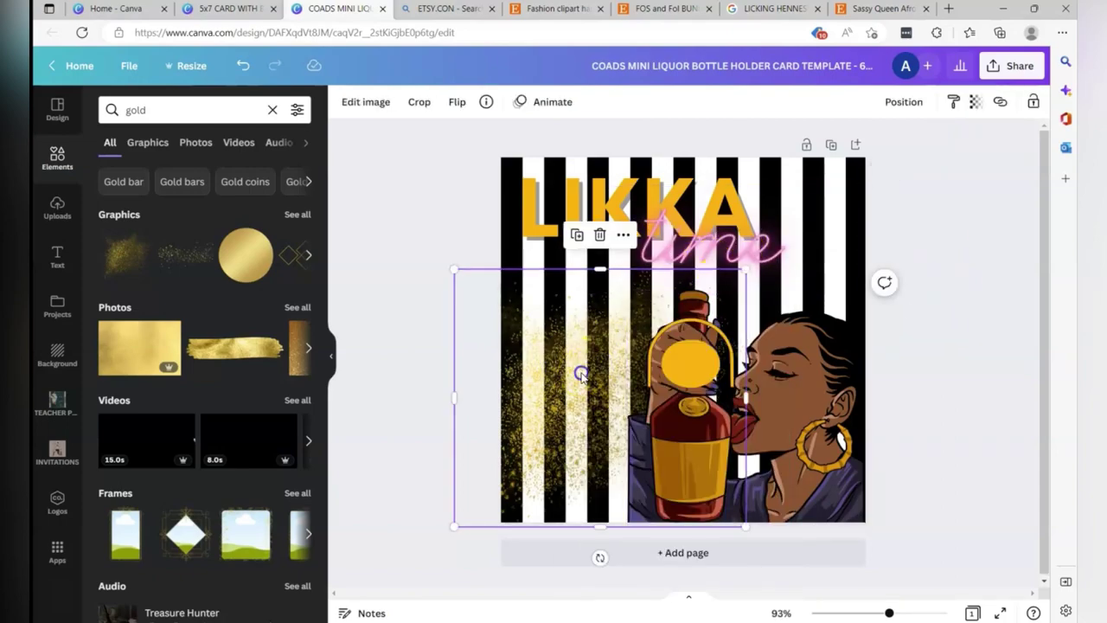
{"action": "left_click_drag", "start_coordinate": [746, 269], "coordinate": [882, 149]}
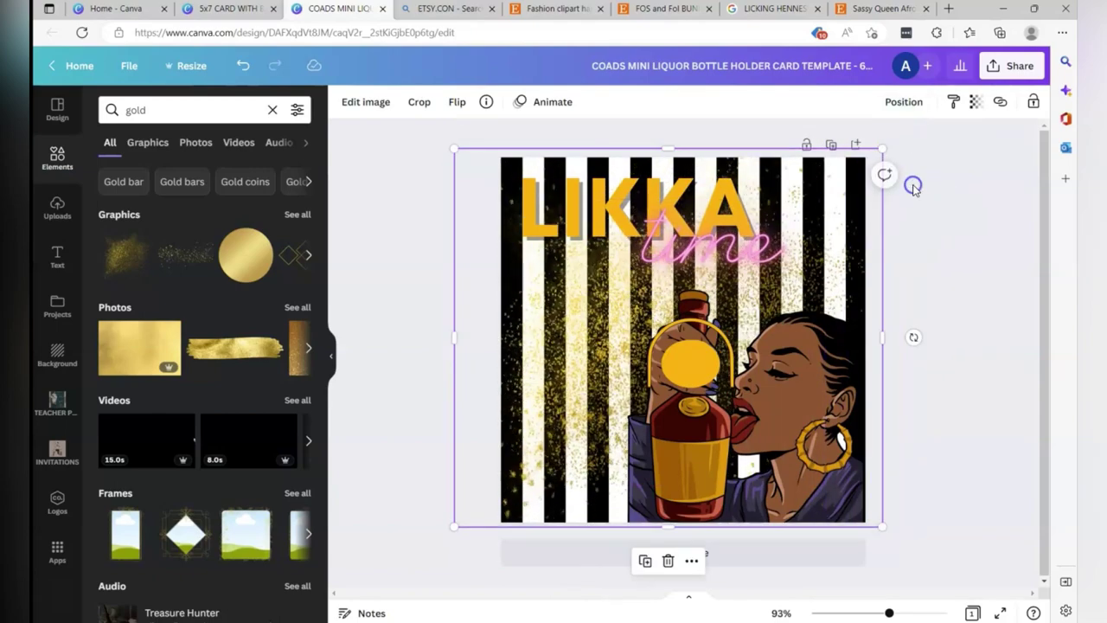
{"action": "left_click_drag", "start_coordinate": [605, 336], "coordinate": [618, 400]}
{"action": "left_click", "coordinate": [940, 341]}
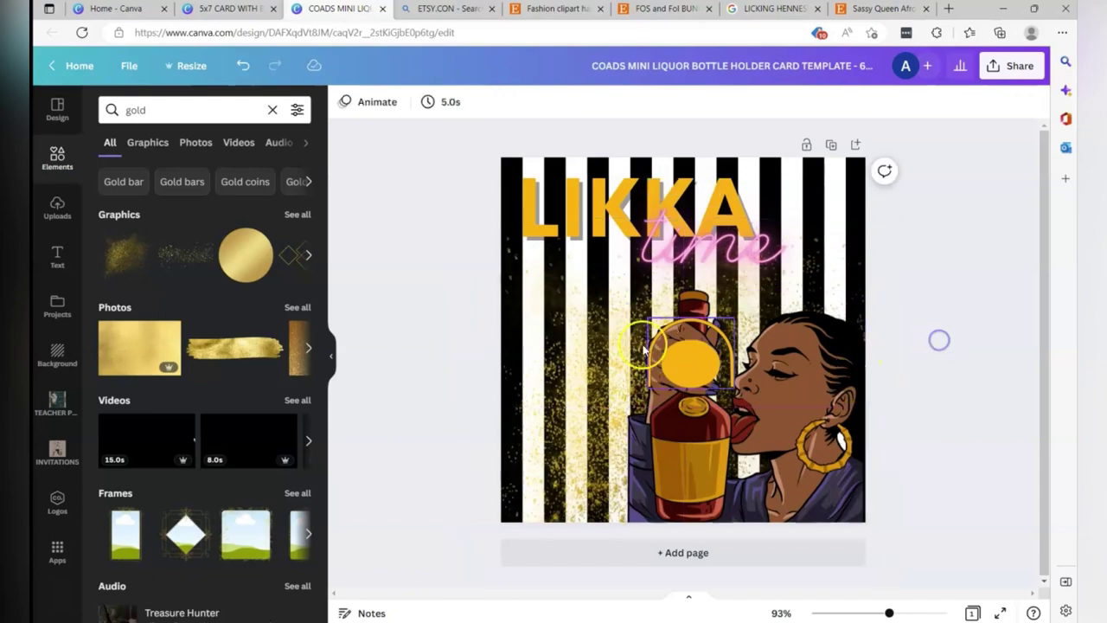
Step: Duplicate the gold glitter and place the copy over the page's upper-right corner behind the artwork
{"action": "left_click", "coordinate": [591, 389]}
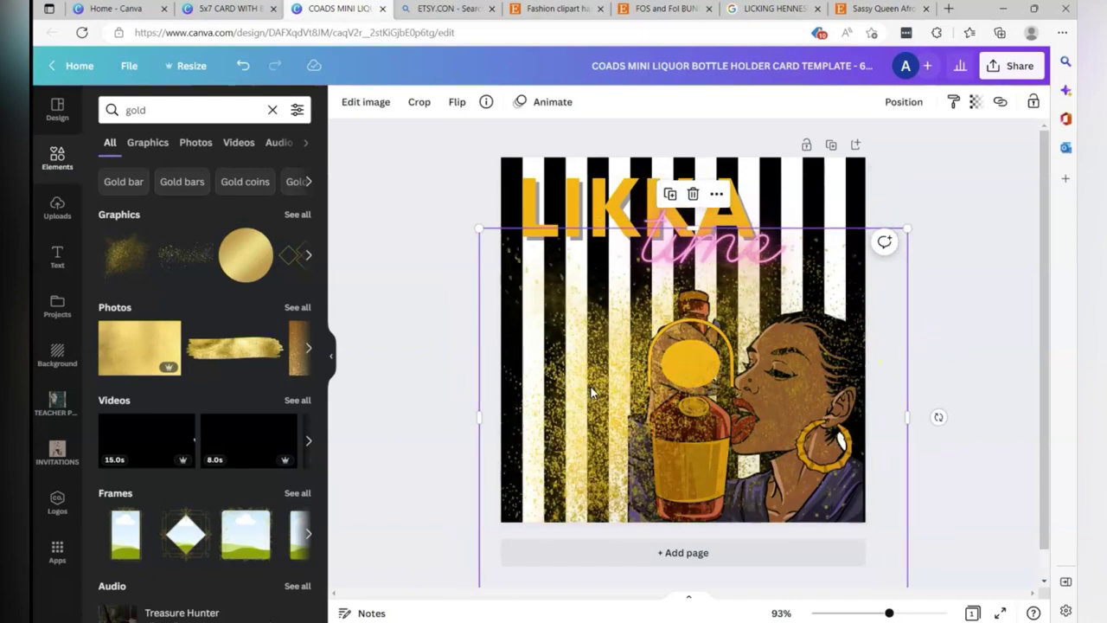
{"action": "left_click_drag", "start_coordinate": [591, 392], "coordinate": [837, 101]}
{"action": "left_click", "coordinate": [907, 394]}
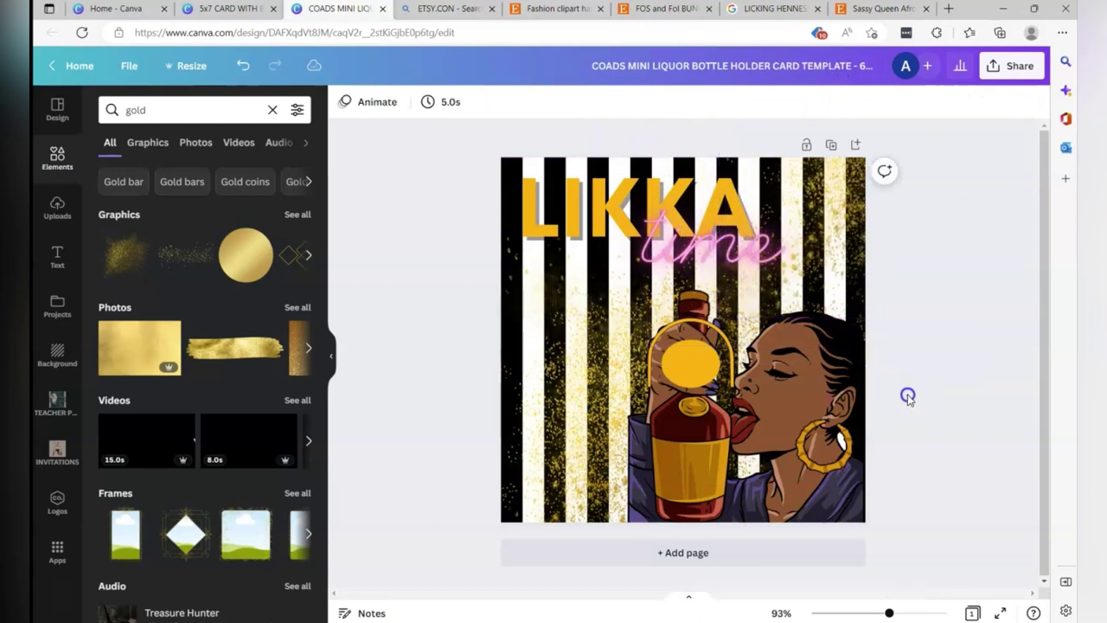
{"action": "left_click_drag", "start_coordinate": [794, 265], "coordinate": [797, 227]}
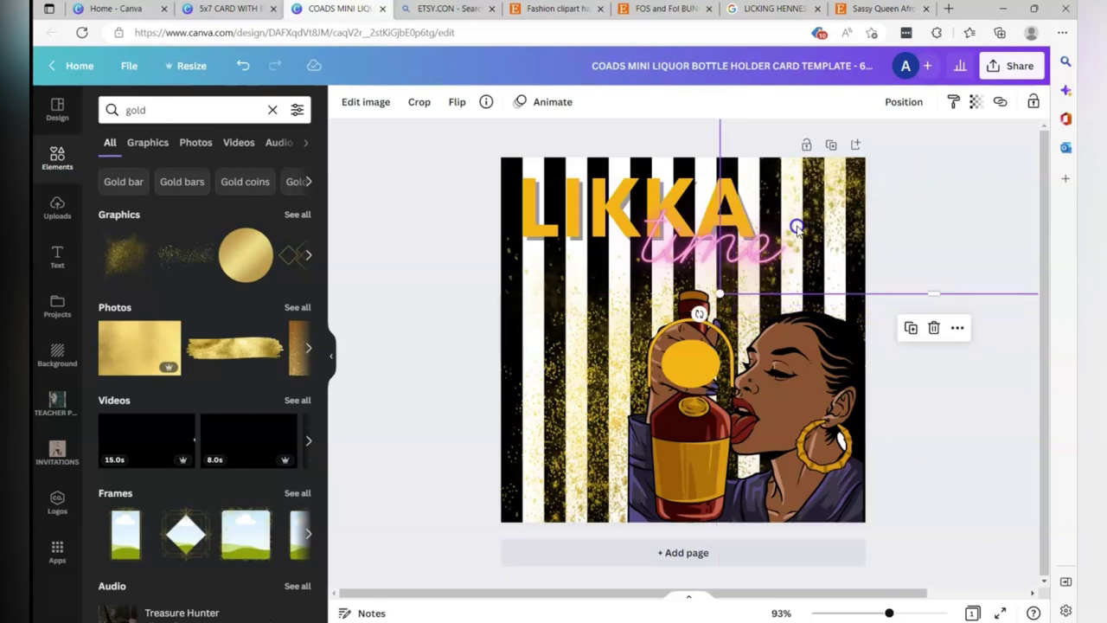
{"action": "left_click", "coordinate": [896, 399]}
Step: Extend the original gold glitter upward and move it left so it covers the stripes beside the bottle
{"action": "left_click", "coordinate": [568, 357]}
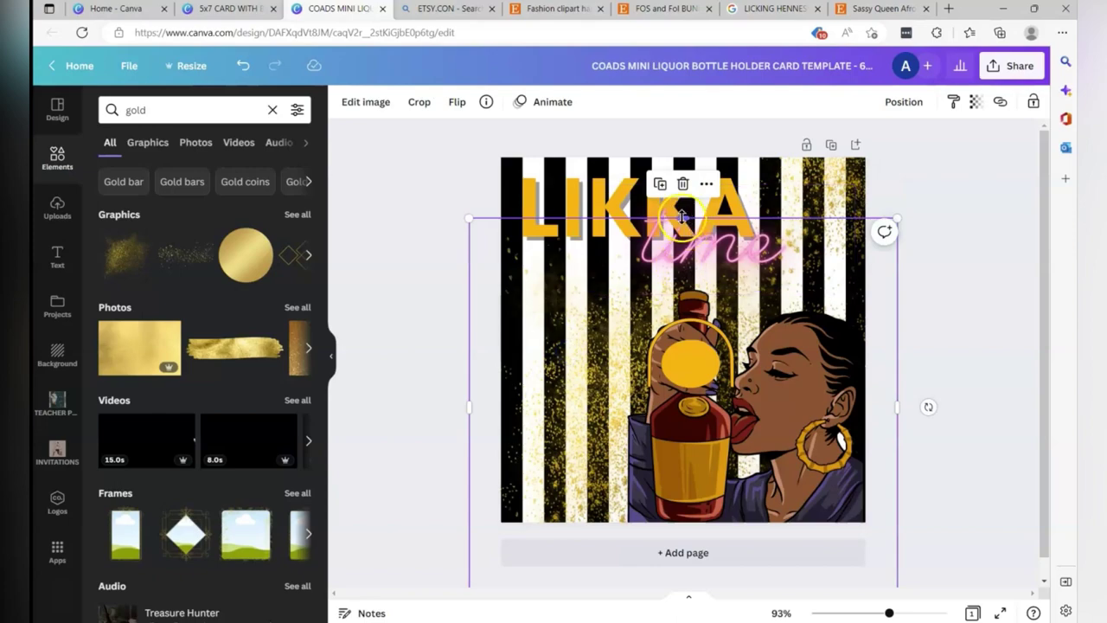
{"action": "left_click_drag", "start_coordinate": [683, 220], "coordinate": [683, 177]}
{"action": "left_click_drag", "start_coordinate": [609, 322], "coordinate": [482, 312]}
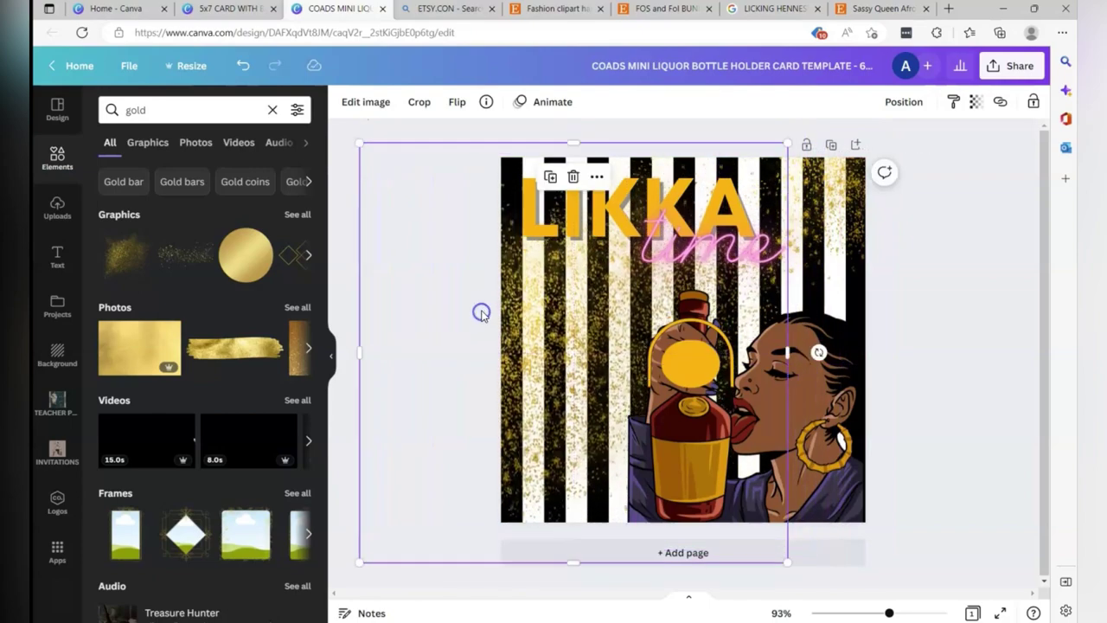
{"action": "left_click", "coordinate": [913, 391]}
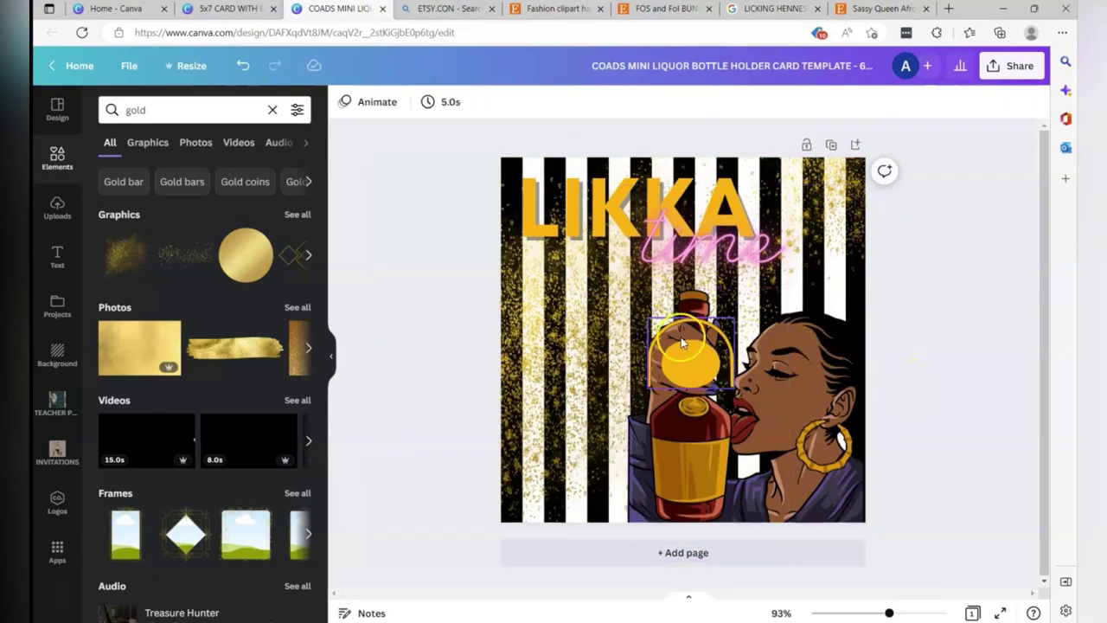
Step: Shorten the left gold glitter from its lower edge and align it with the page's height
{"action": "left_click", "coordinate": [560, 372]}
{"action": "left_click_drag", "start_coordinate": [559, 566], "coordinate": [561, 507]}
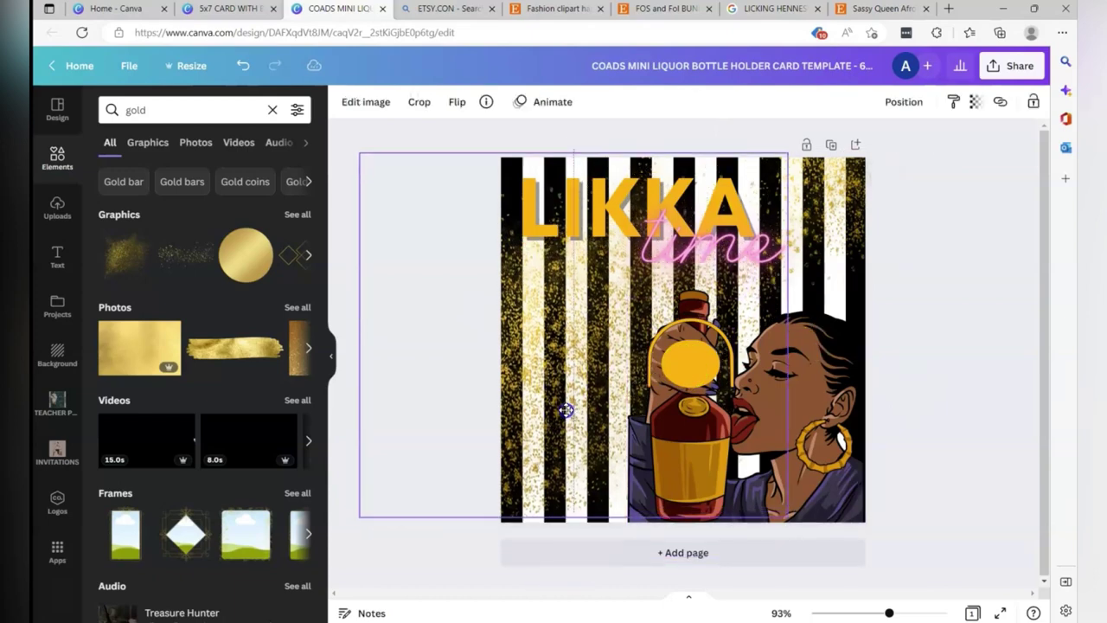
{"action": "left_click", "coordinate": [867, 441]}
Step: Move the upper-right glitter copy down toward the woman's head, send it to the back and bring it forward one level
{"action": "left_click_drag", "start_coordinate": [855, 260], "coordinate": [829, 386]}
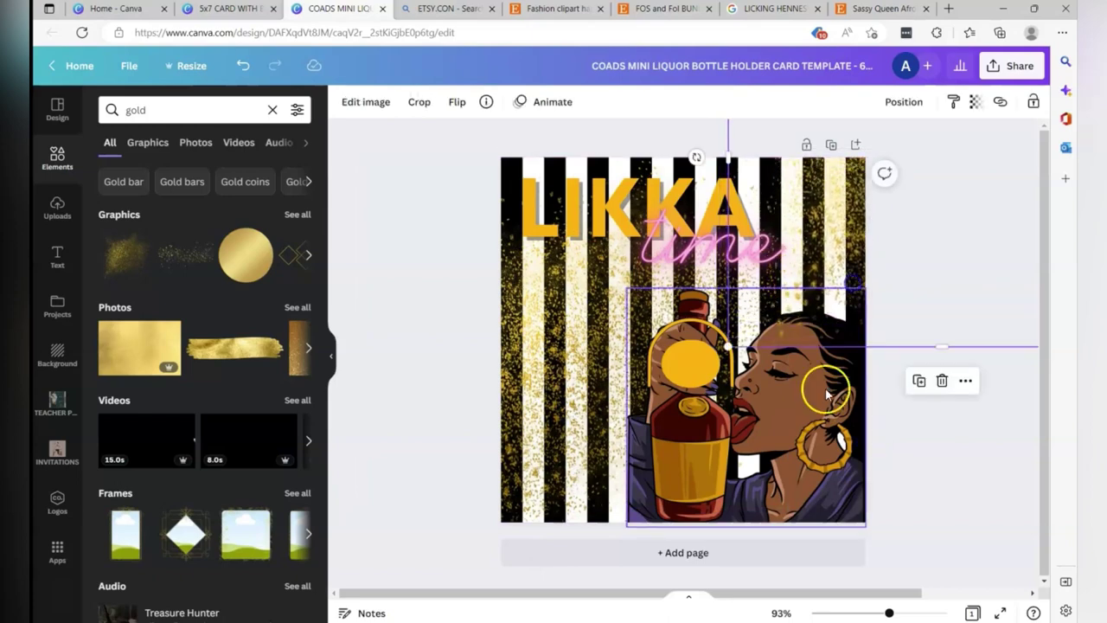
{"action": "left_click", "coordinate": [904, 101]}
{"action": "left_click", "coordinate": [843, 172]}
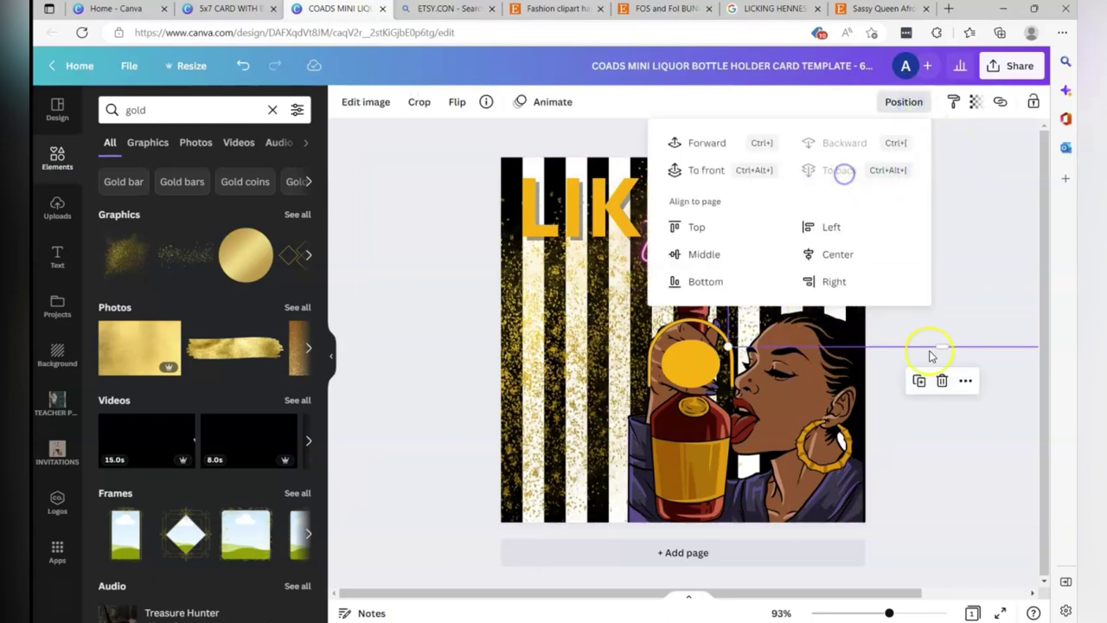
{"action": "left_click", "coordinate": [904, 101]}
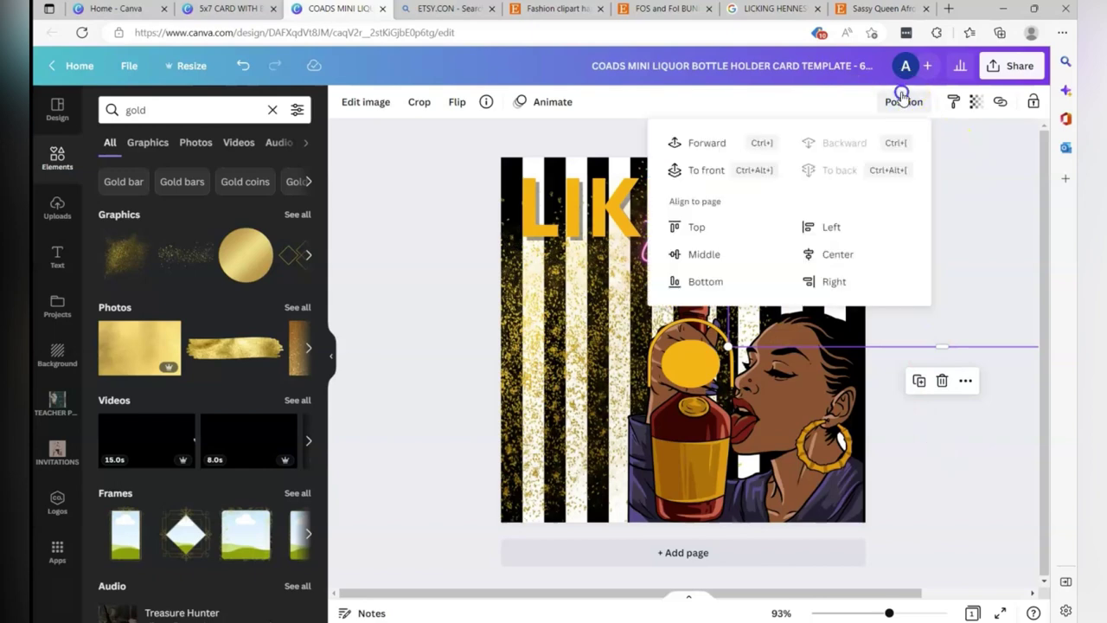
{"action": "left_click", "coordinate": [712, 143]}
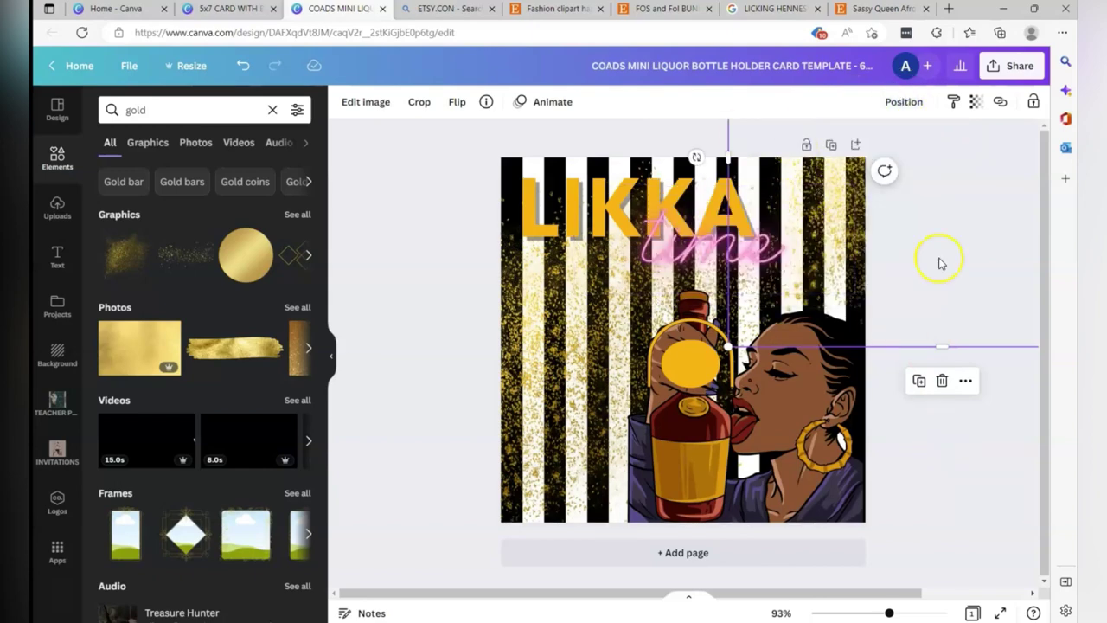
{"action": "left_click", "coordinate": [708, 254]}
Step: Send the left gold glitter to the back and bring it forward one level, just above the stripes
{"action": "left_click", "coordinate": [549, 320]}
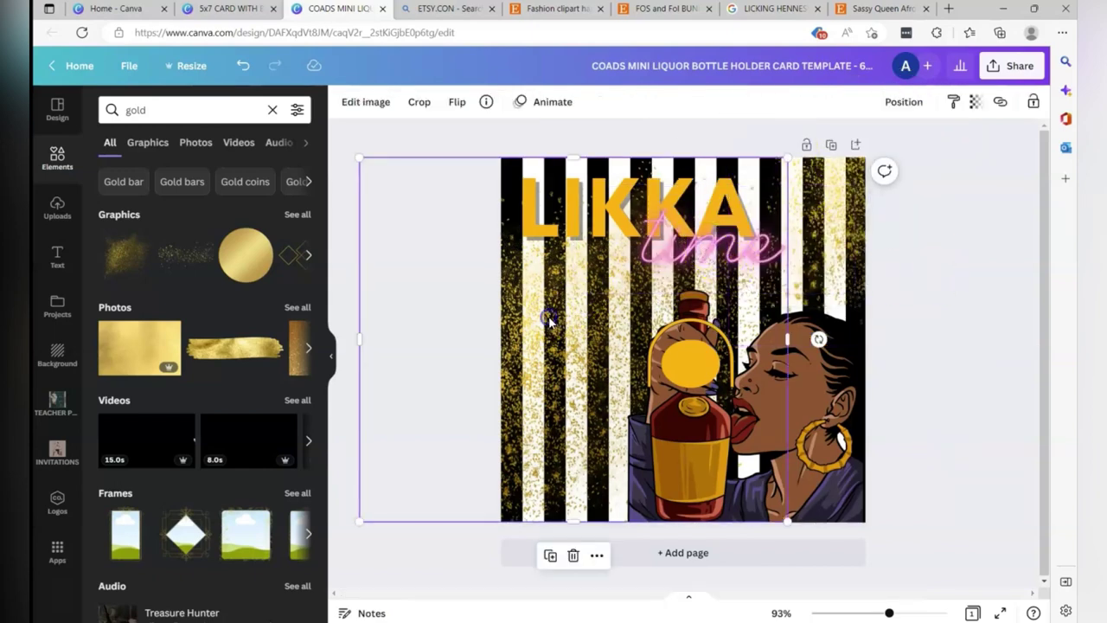
{"action": "left_click", "coordinate": [904, 103]}
{"action": "left_click", "coordinate": [838, 170]}
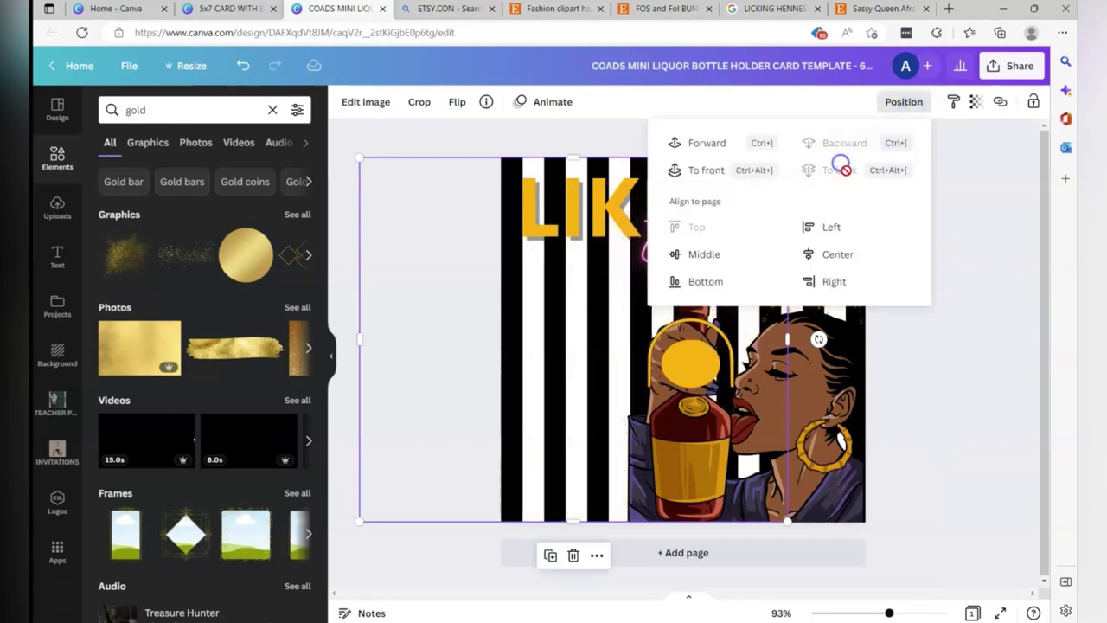
{"action": "left_click", "coordinate": [715, 142]}
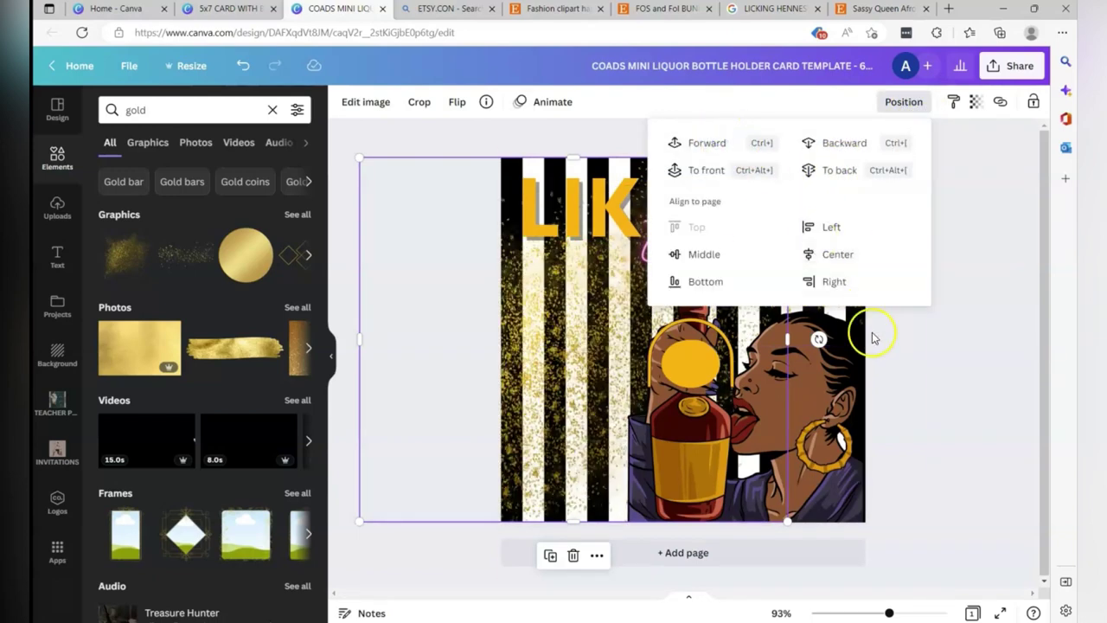
{"action": "left_click", "coordinate": [917, 377]}
Step: Try white as the colour of the "time" text and return it to pink
{"action": "left_click", "coordinate": [718, 246]}
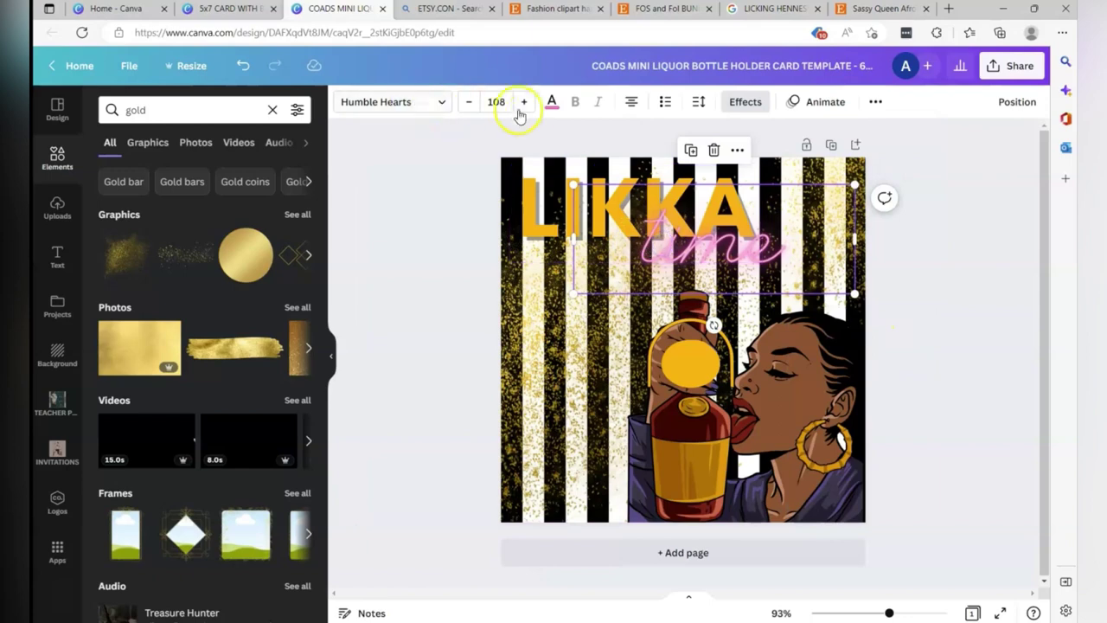
{"action": "left_click", "coordinate": [548, 106]}
{"action": "scroll", "coordinate": [219, 396], "scroll_direction": "down", "scroll_amount": 2}
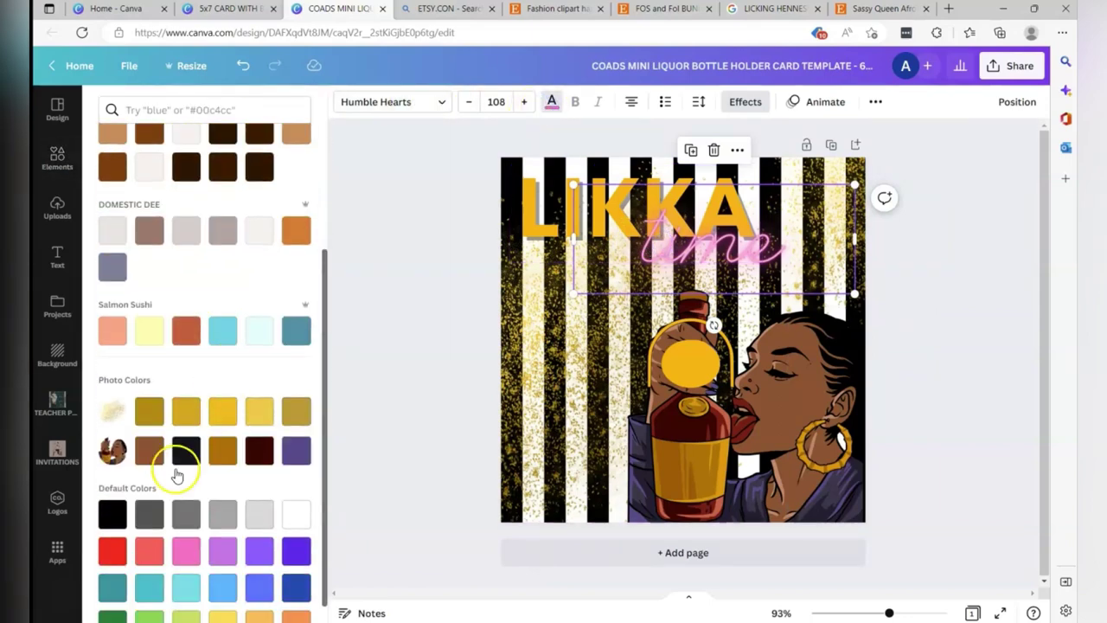
{"action": "left_click", "coordinate": [113, 514]}
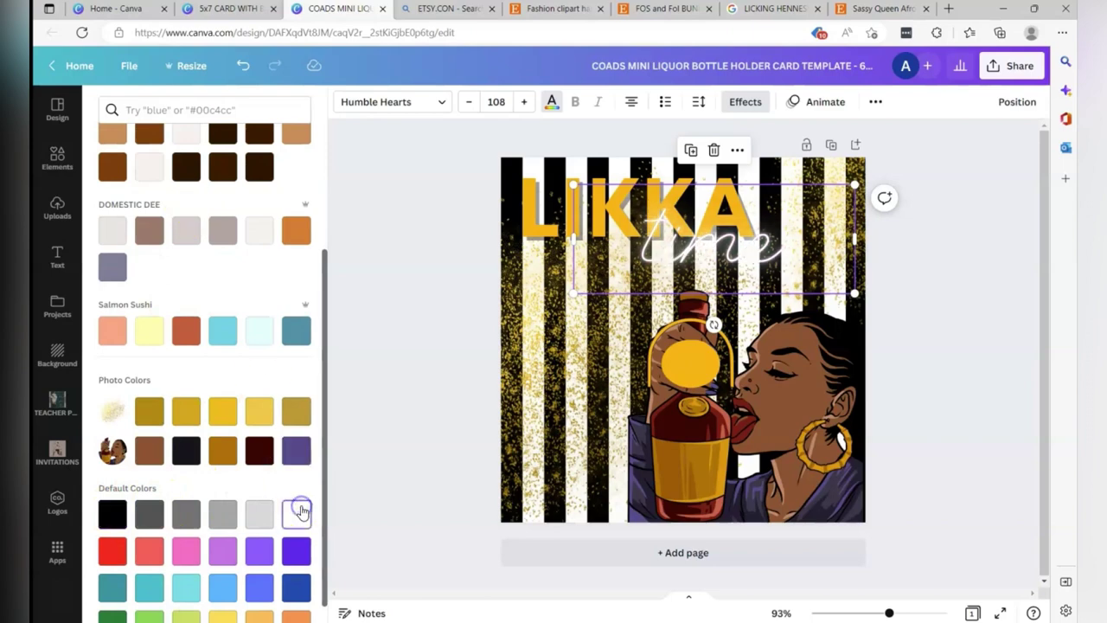
{"action": "scroll", "coordinate": [267, 291], "scroll_direction": "up", "scroll_amount": 2}
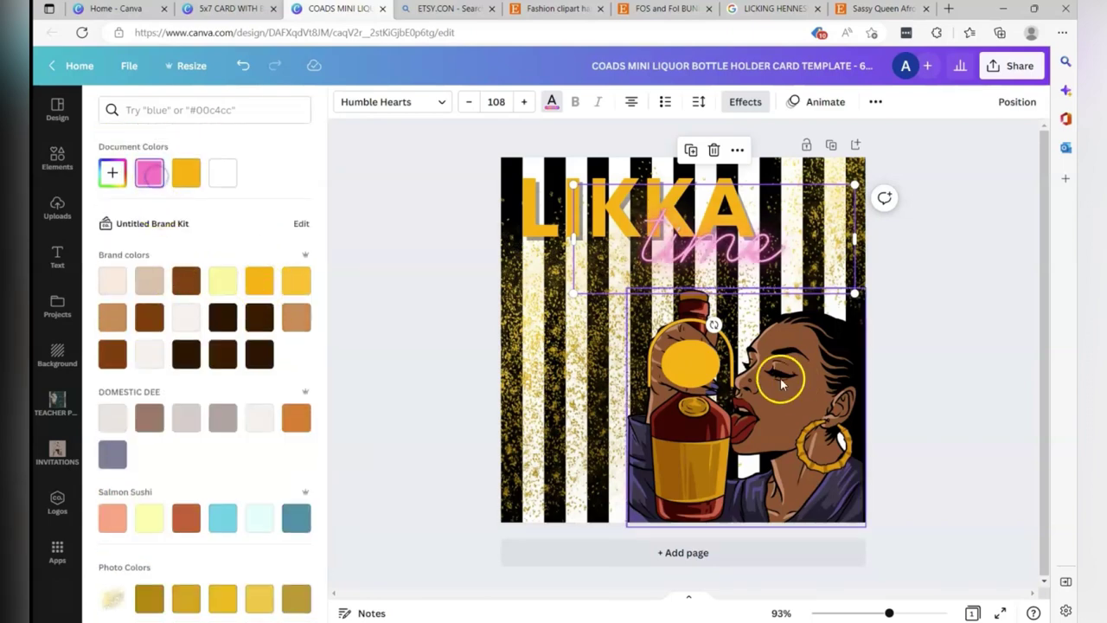
{"action": "left_click", "coordinate": [939, 343]}
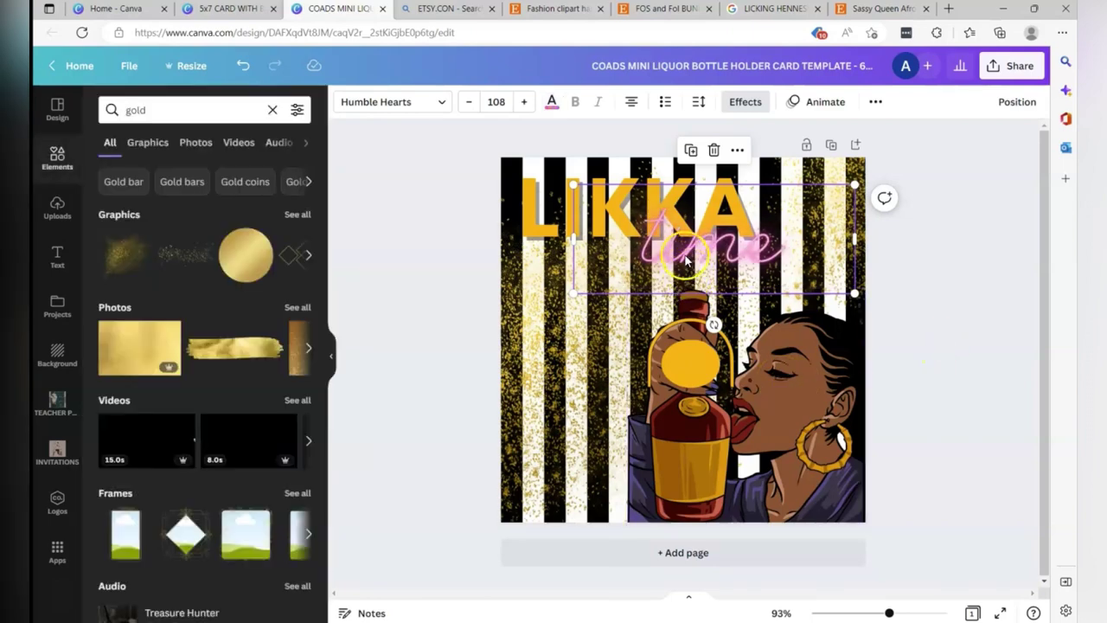
Step: Delete both gold glitter graphics from the striped background, the one beside the bottle and the one above the woman's head
{"action": "left_click_drag", "start_coordinate": [585, 338], "coordinate": [593, 406]}
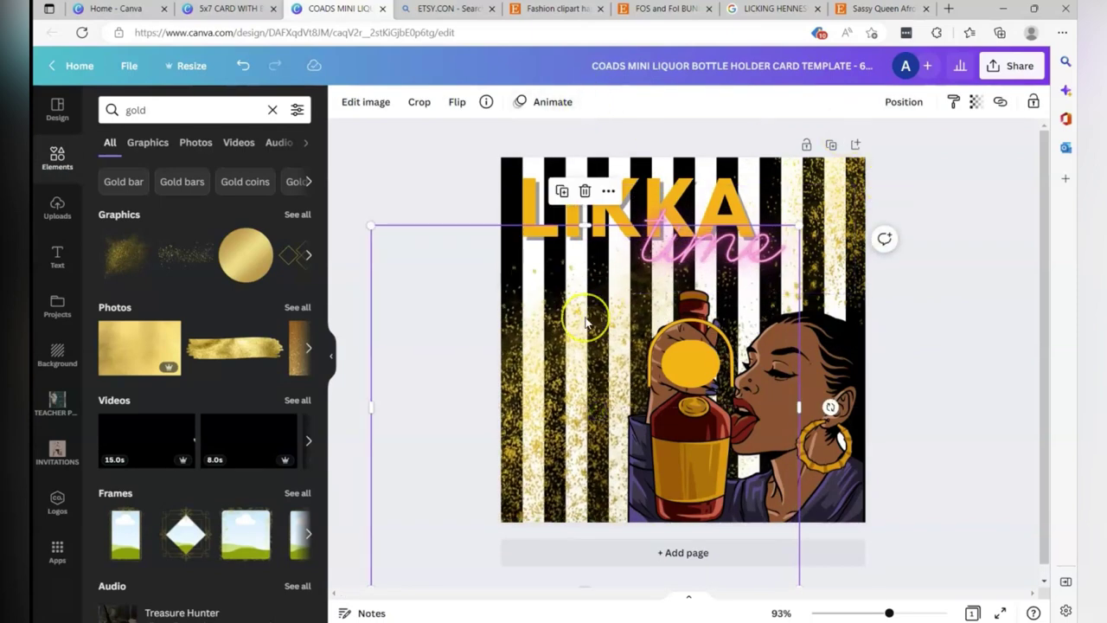
{"action": "key", "text": "Delete"}
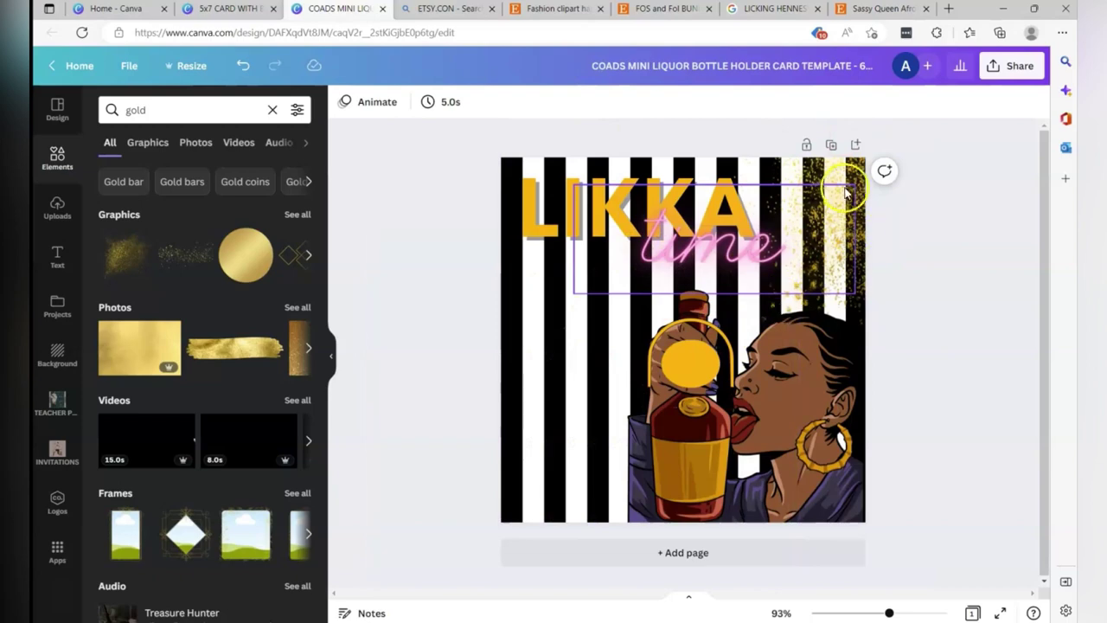
{"action": "left_click_drag", "start_coordinate": [847, 192], "coordinate": [839, 162]}
{"action": "key", "text": "Delete"}
{"action": "left_click", "coordinate": [881, 128]}
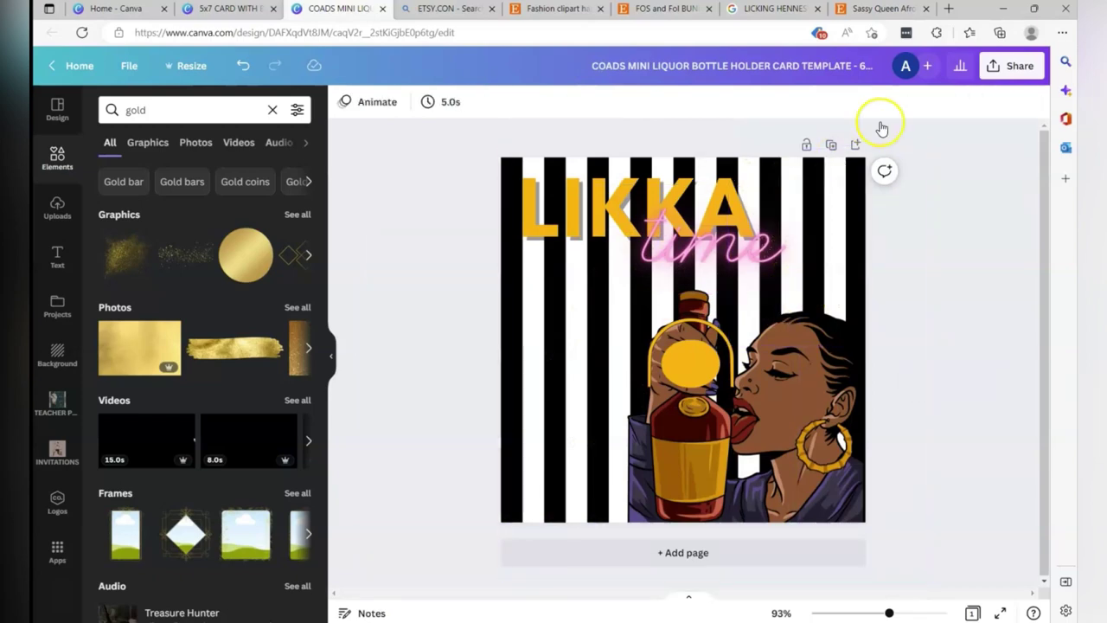
Step: Set the design's download file type to PDF Print and close the download options without exporting
{"action": "left_click", "coordinate": [1008, 67]}
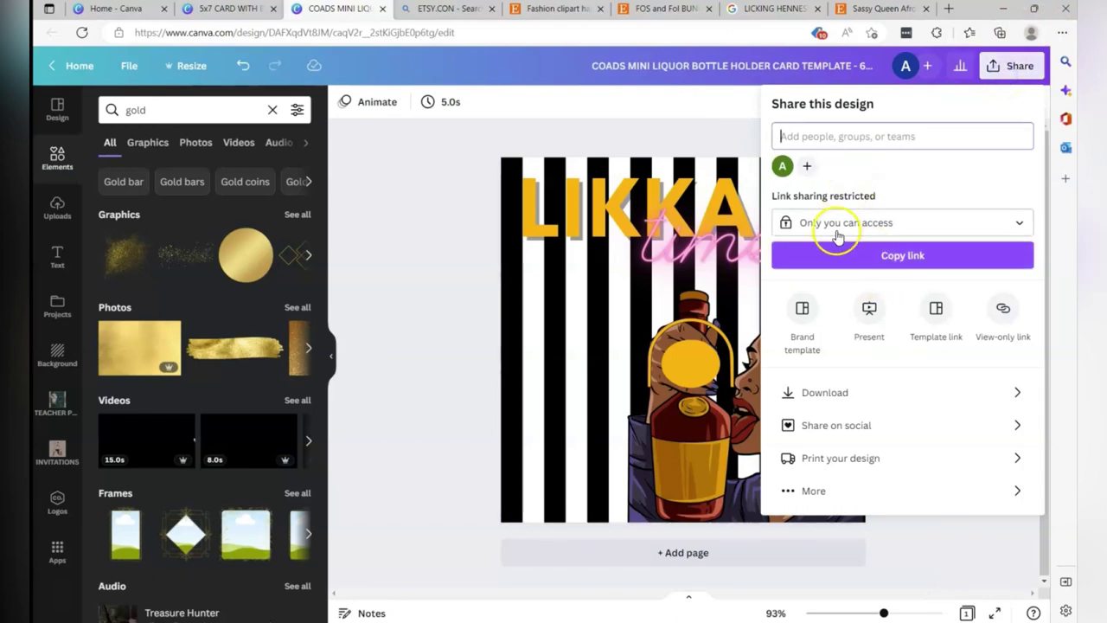
{"action": "left_click", "coordinate": [813, 392]}
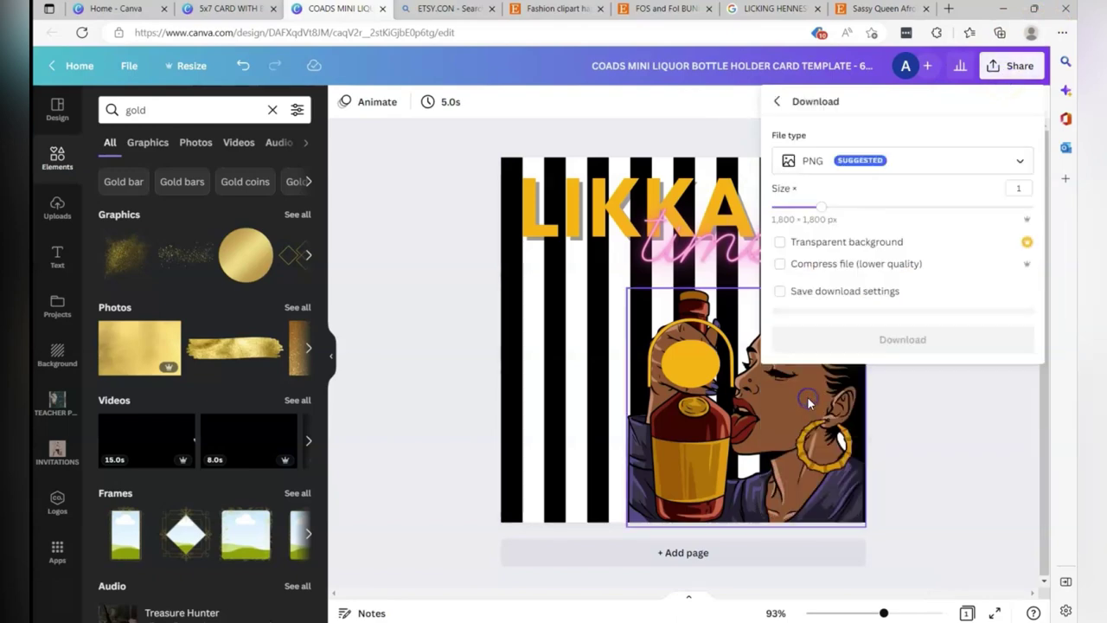
{"action": "left_click", "coordinate": [842, 160]}
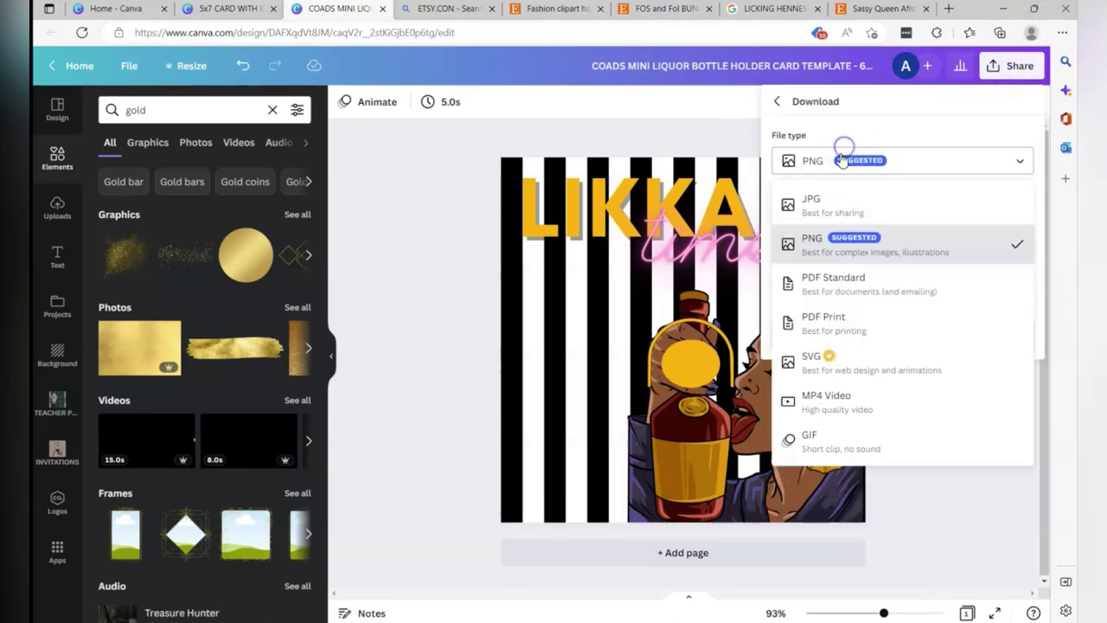
{"action": "left_click", "coordinate": [816, 319]}
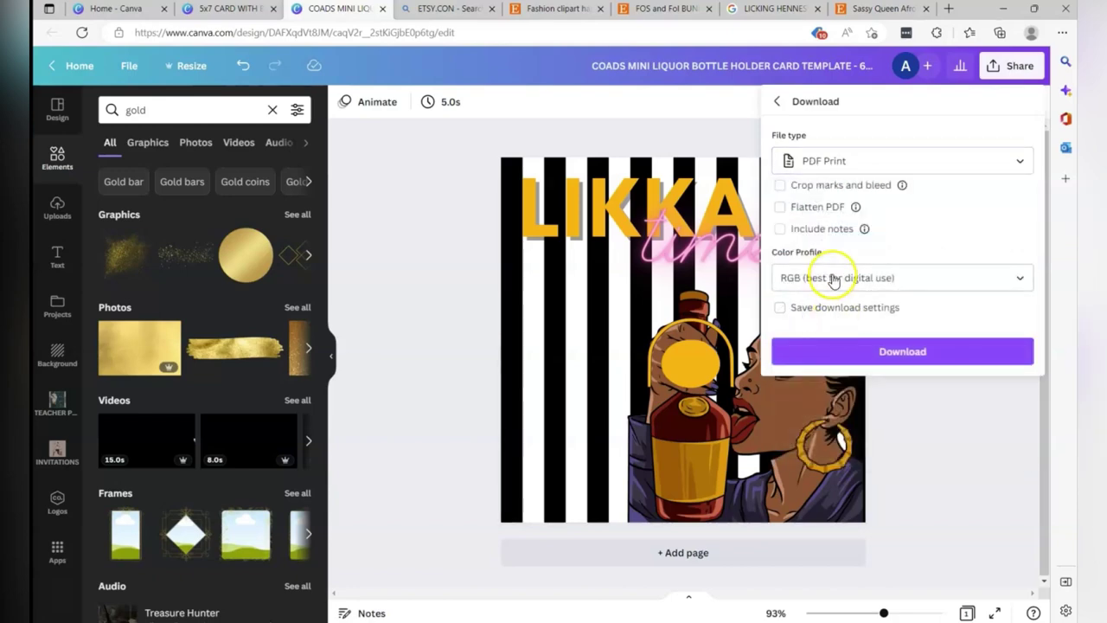
{"action": "left_click", "coordinate": [779, 405]}
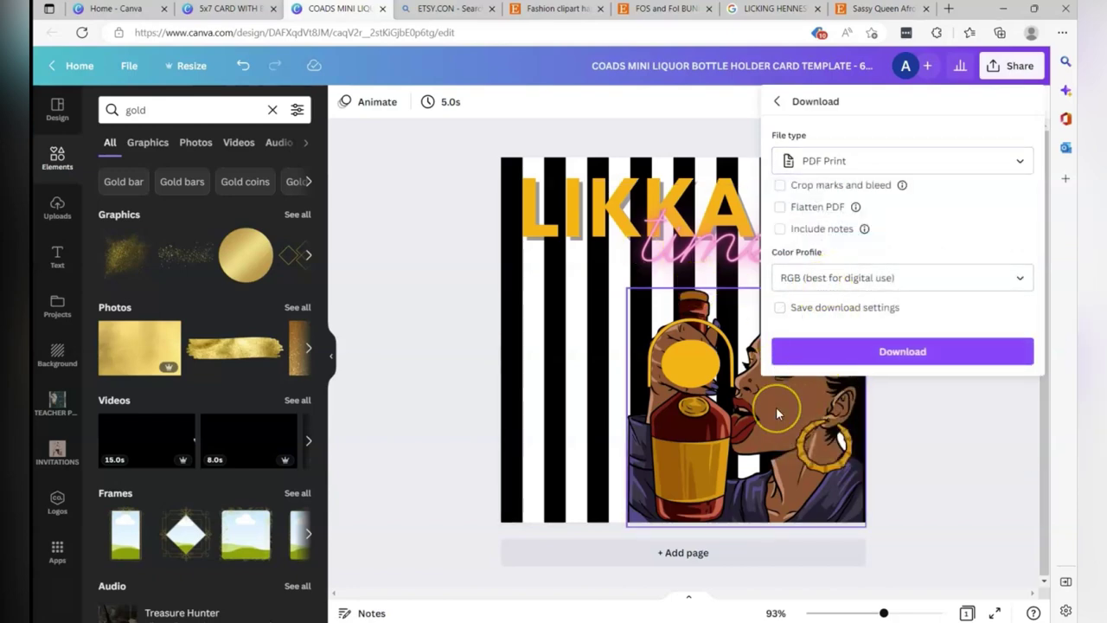
{"action": "left_click", "coordinate": [897, 452]}
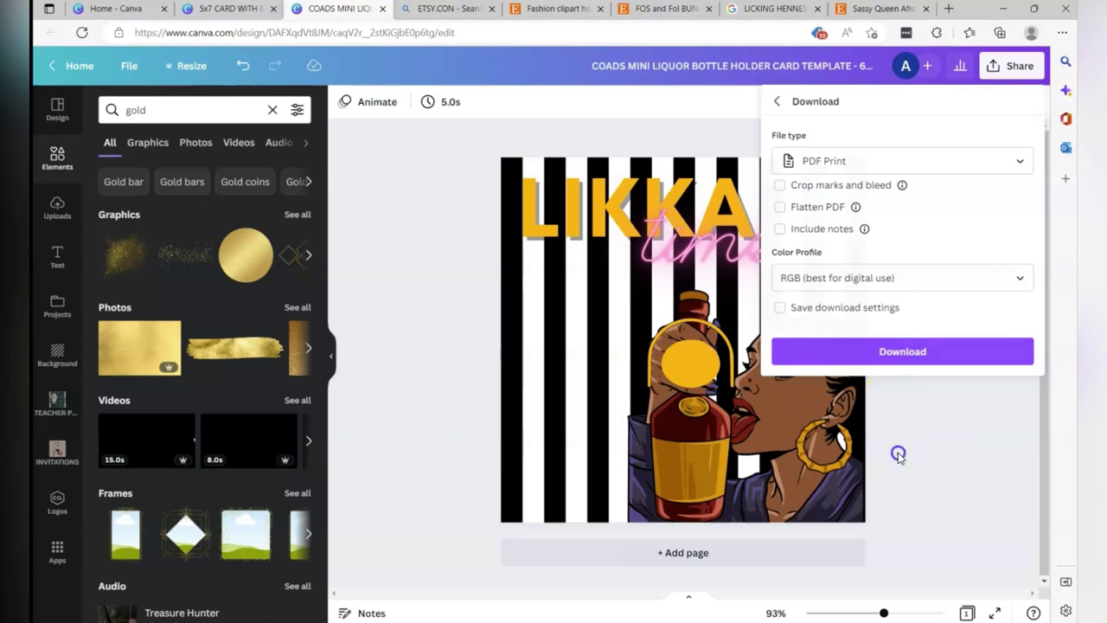
{"action": "left_click", "coordinate": [664, 380]}
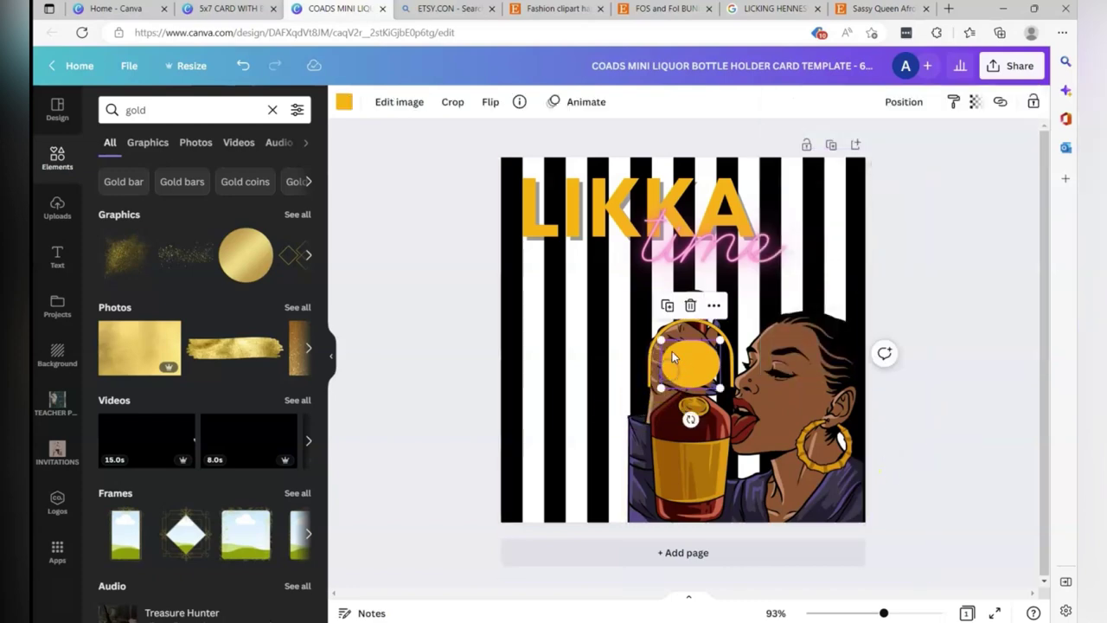
{"action": "left_click", "coordinate": [655, 353]}
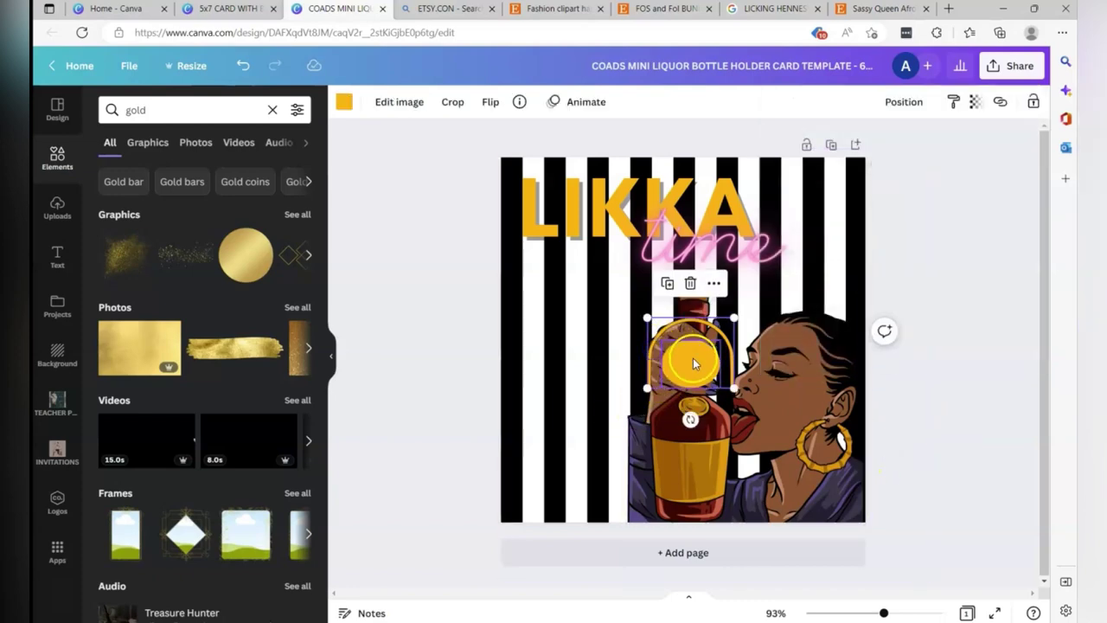
{"action": "left_click", "coordinate": [689, 357], "text": "shift"}
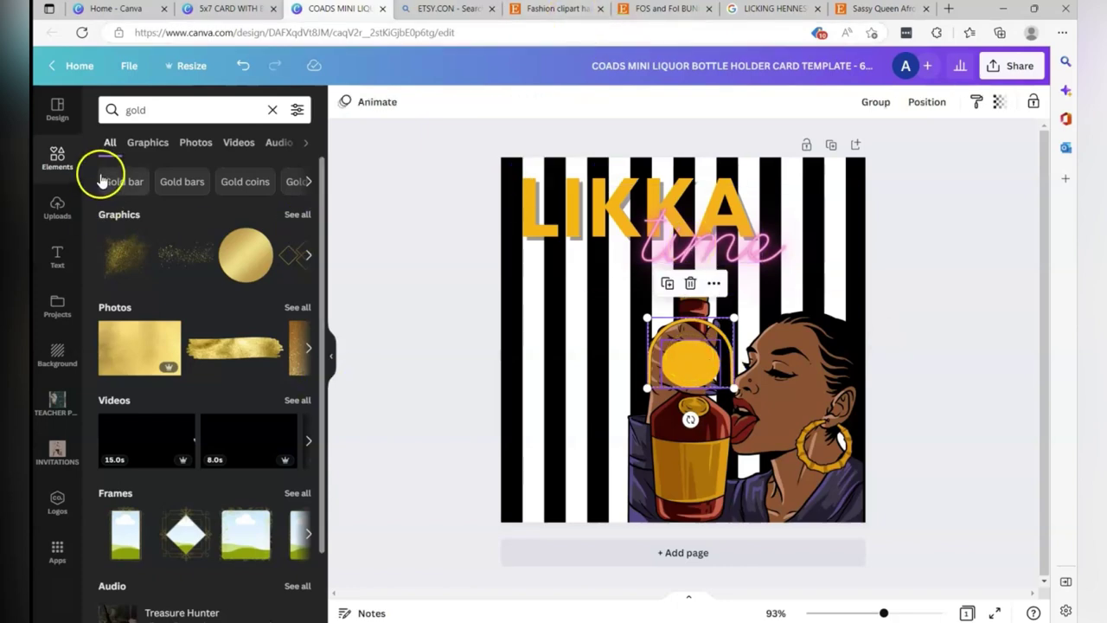
{"action": "left_click", "coordinate": [648, 319]}
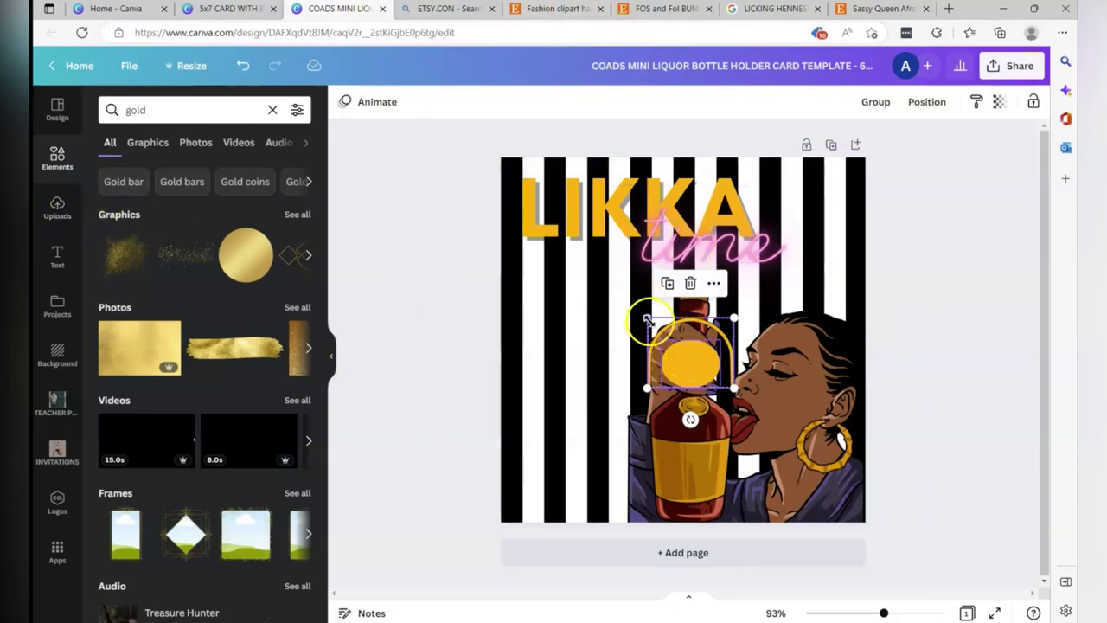
Step: Place the uploaded photo of the woman in the pink dress on the card's lower-left area, beside the bottle
{"action": "left_click", "coordinate": [57, 210]}
{"action": "scroll", "coordinate": [234, 359], "scroll_direction": "down", "scroll_amount": 10}
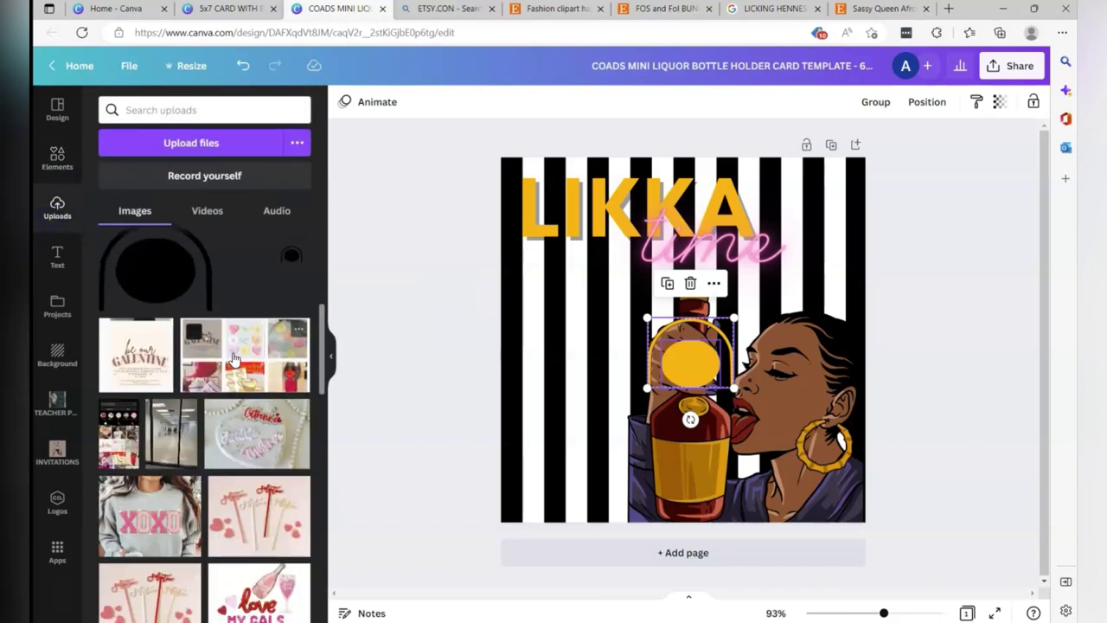
{"action": "scroll", "coordinate": [234, 359], "scroll_direction": "down", "scroll_amount": 10}
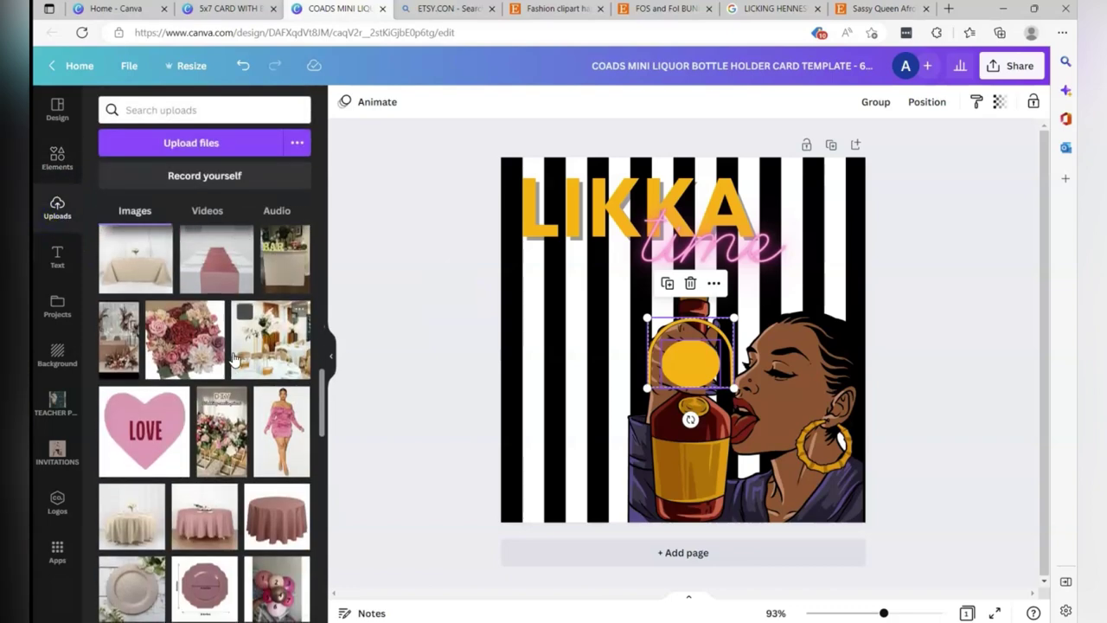
{"action": "left_click", "coordinate": [265, 322]}
{"action": "left_click_drag", "start_coordinate": [266, 322], "coordinate": [559, 389]}
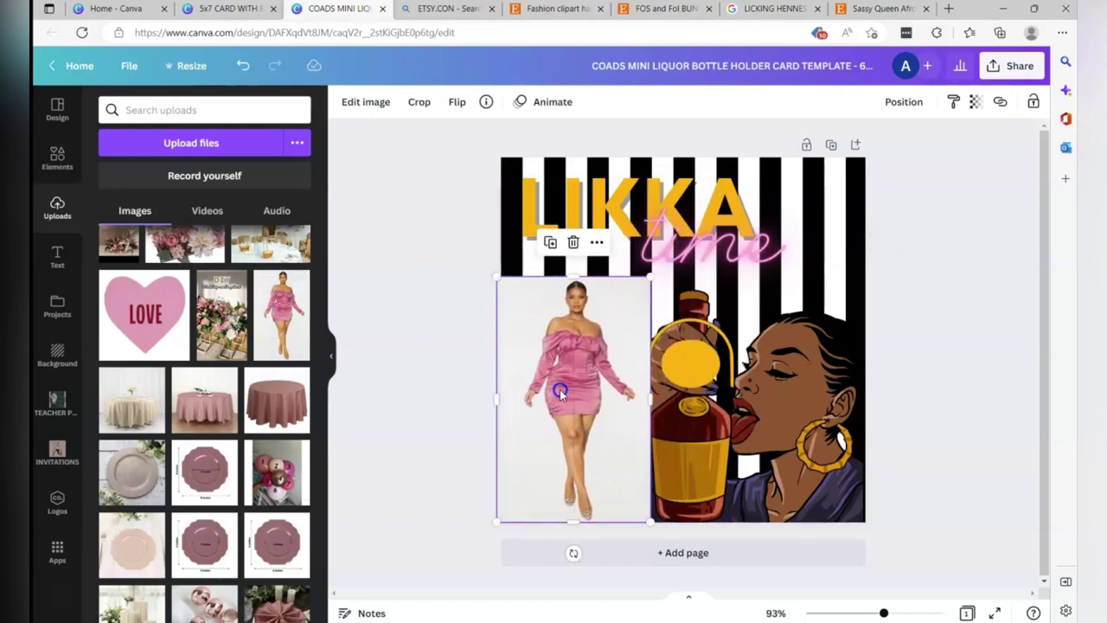
Step: Enlarge the photo of the woman in the pink dress to about 2.6 by 4.2
{"action": "left_click", "coordinate": [691, 373]}
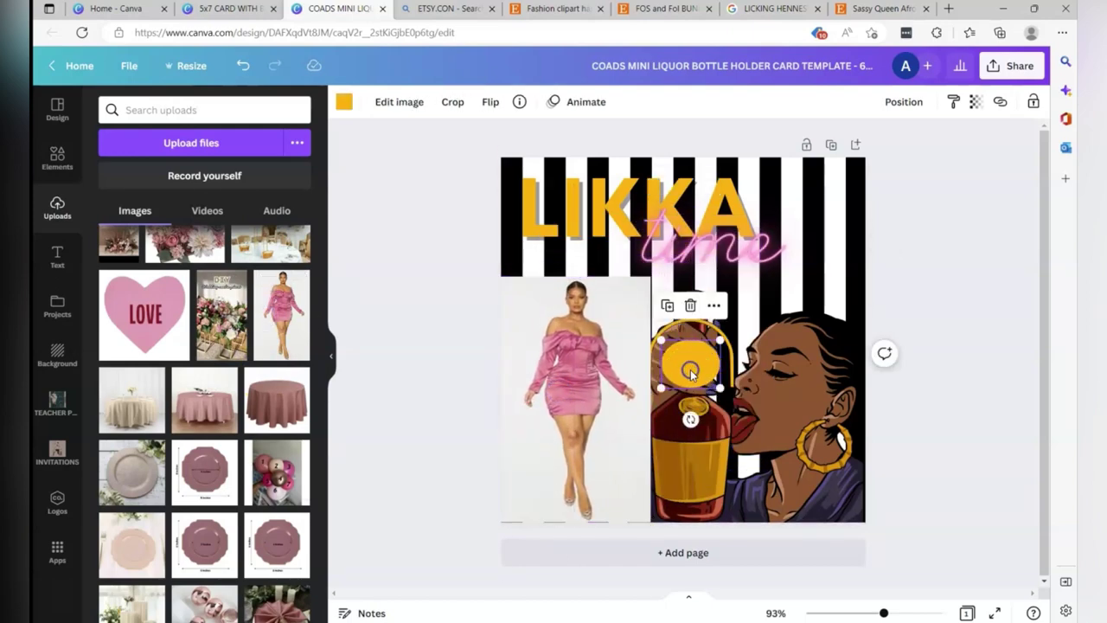
{"action": "left_click", "coordinate": [625, 354]}
{"action": "left_click_drag", "start_coordinate": [651, 277], "coordinate": [662, 264]}
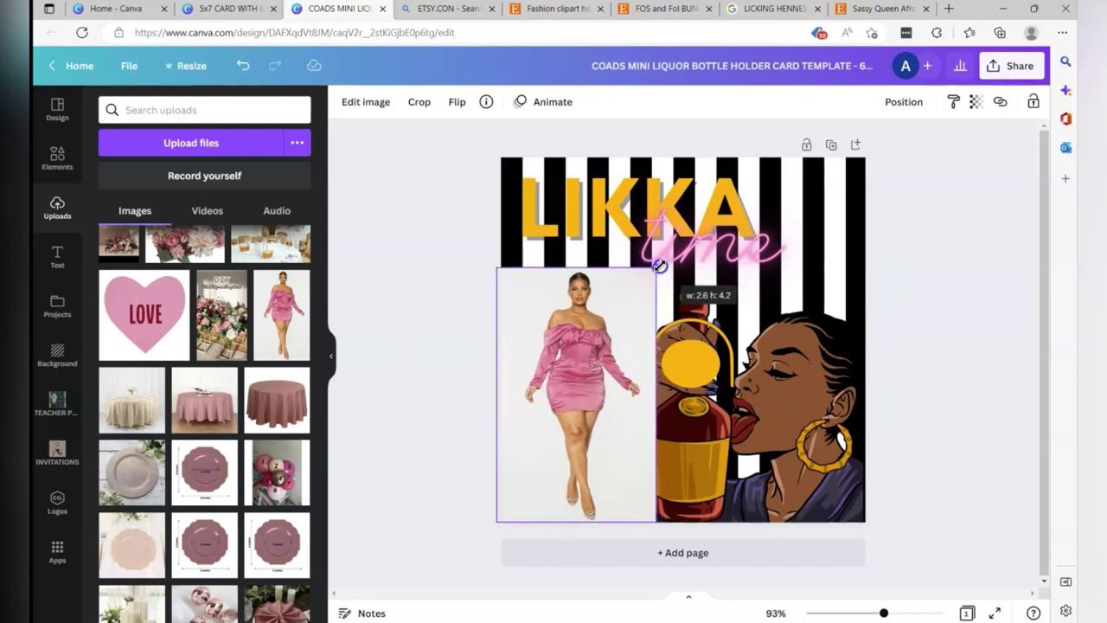
Step: Move the cutout's gold arch and circle together over the photo's right edge and bring them to the front
{"action": "left_click", "coordinate": [697, 374]}
{"action": "left_click_drag", "start_coordinate": [697, 374], "coordinate": [695, 374]}
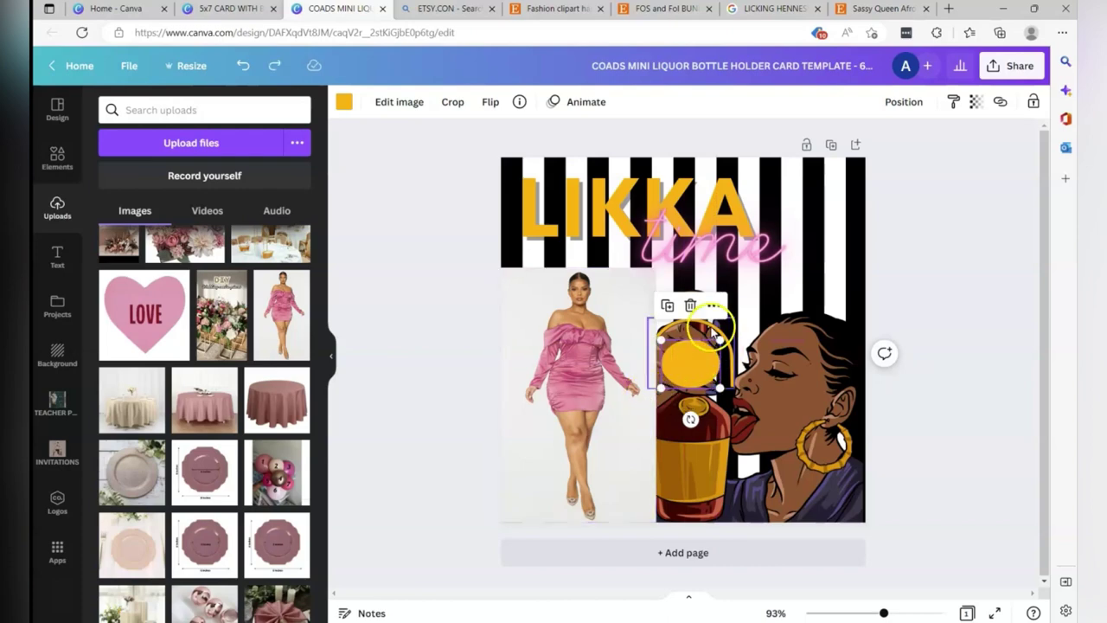
{"action": "key", "text": "ctrl+z"}
{"action": "left_click", "coordinate": [706, 360], "text": "shift"}
{"action": "left_click_drag", "start_coordinate": [704, 363], "coordinate": [680, 388]}
{"action": "right_click", "coordinate": [681, 389]}
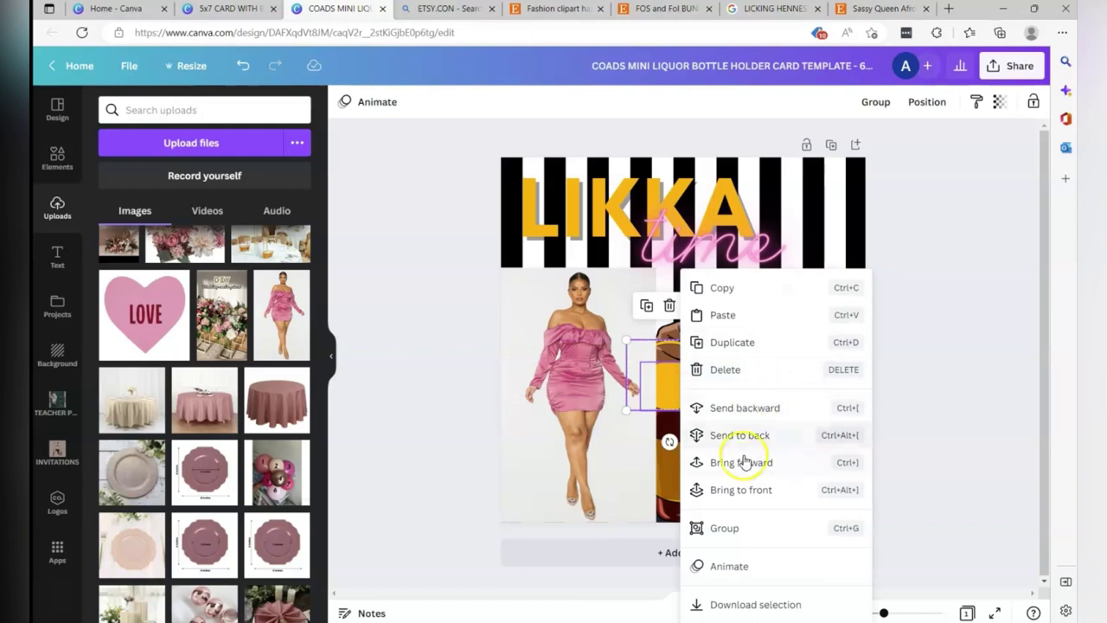
{"action": "left_click", "coordinate": [738, 488]}
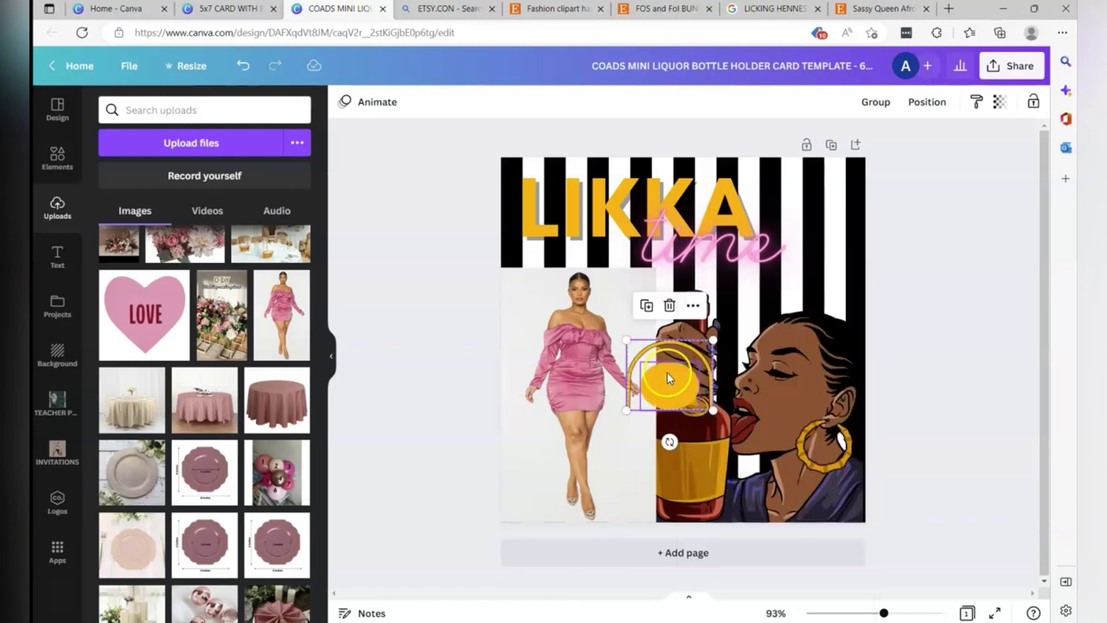
{"action": "left_click_drag", "start_coordinate": [667, 378], "coordinate": [651, 385]}
Step: Shift the arch and circle cutout slightly upward and enlarge the photo to the card's full height
{"action": "left_click", "coordinate": [698, 329]}
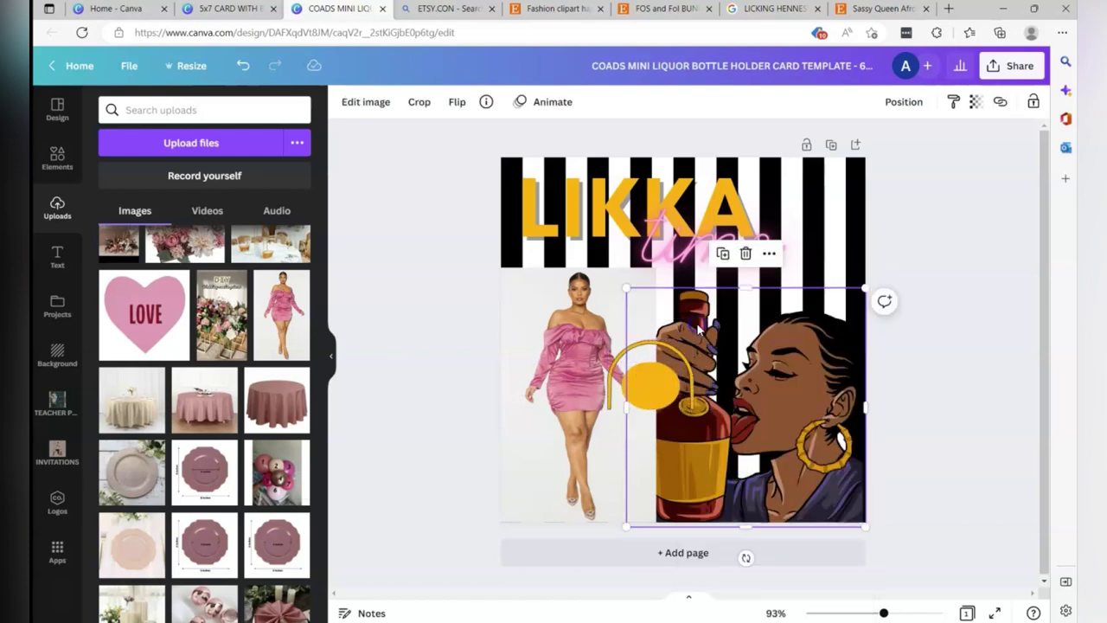
{"action": "left_click", "coordinate": [656, 395]}
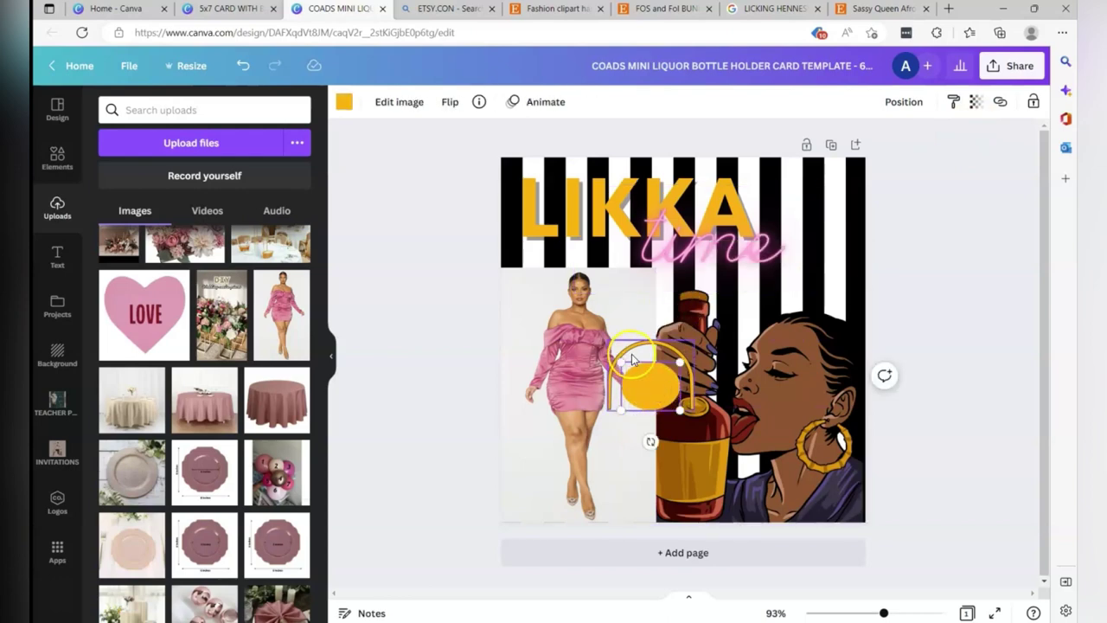
{"action": "left_click_drag", "start_coordinate": [633, 360], "coordinate": [628, 345]}
{"action": "left_click", "coordinate": [577, 407], "text": "shift"}
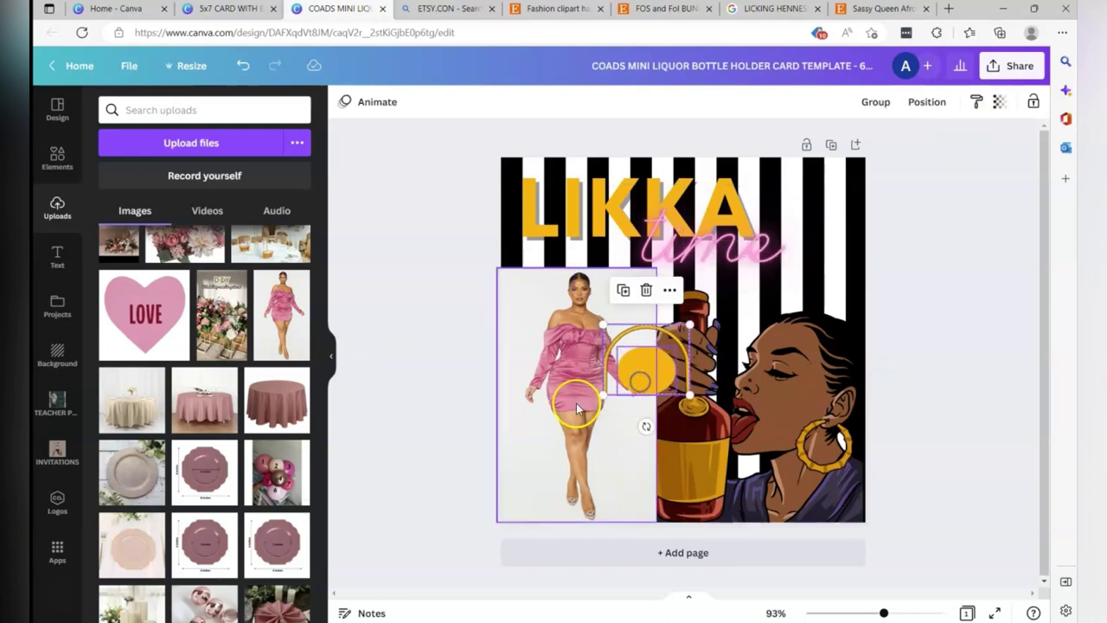
{"action": "left_click", "coordinate": [577, 407]}
{"action": "left_click_drag", "start_coordinate": [656, 269], "coordinate": [712, 148]}
Step: Move the arch and circle cutout up beside the hand of the woman in pink, and delete her photo
{"action": "left_click", "coordinate": [628, 353]}
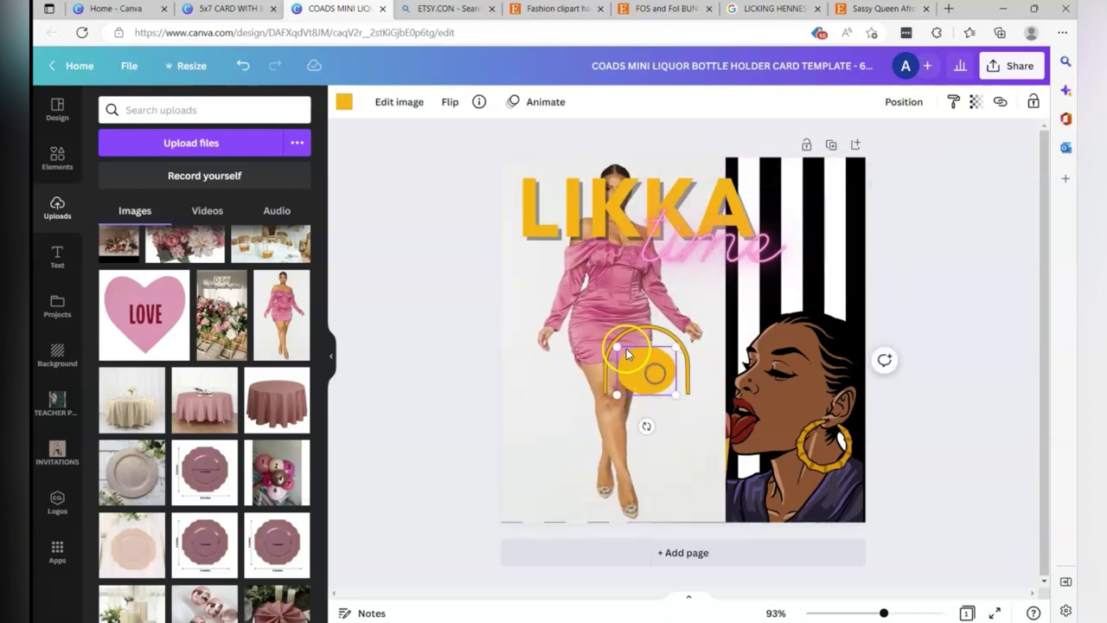
{"action": "left_click", "coordinate": [625, 342], "text": "shift"}
{"action": "left_click_drag", "start_coordinate": [645, 385], "coordinate": [716, 311]}
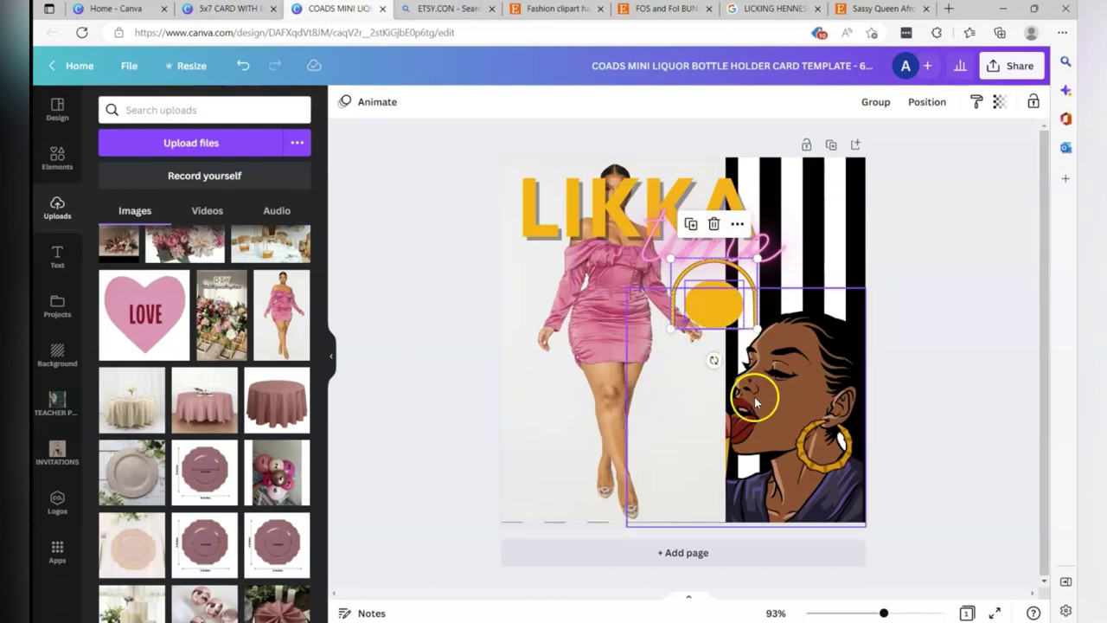
{"action": "left_click", "coordinate": [716, 310]}
{"action": "left_click", "coordinate": [614, 317]}
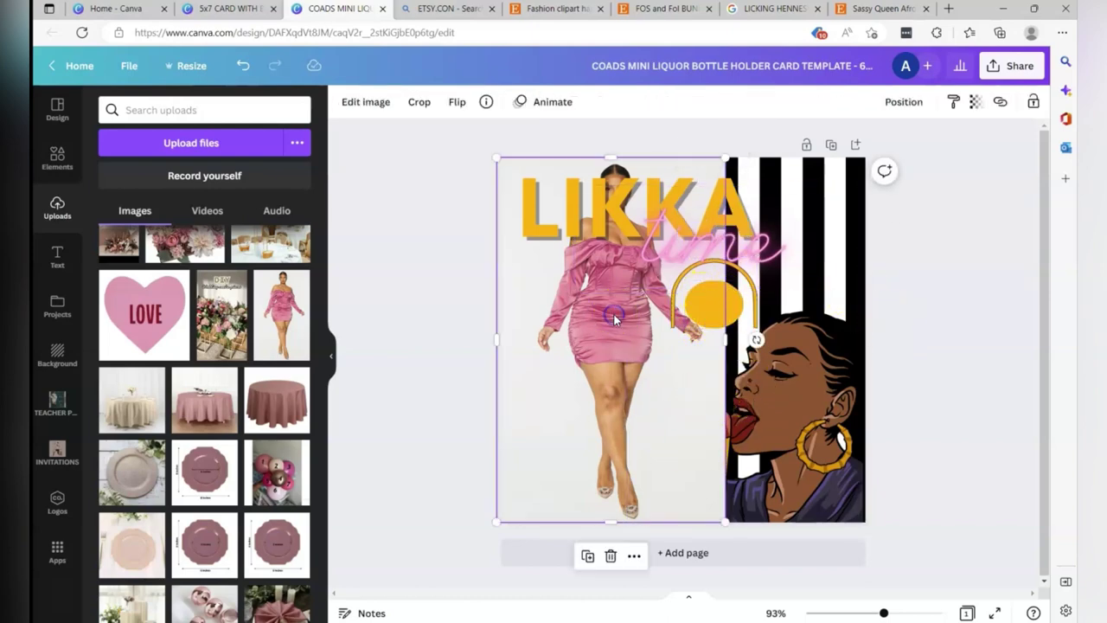
{"action": "key", "text": "Delete"}
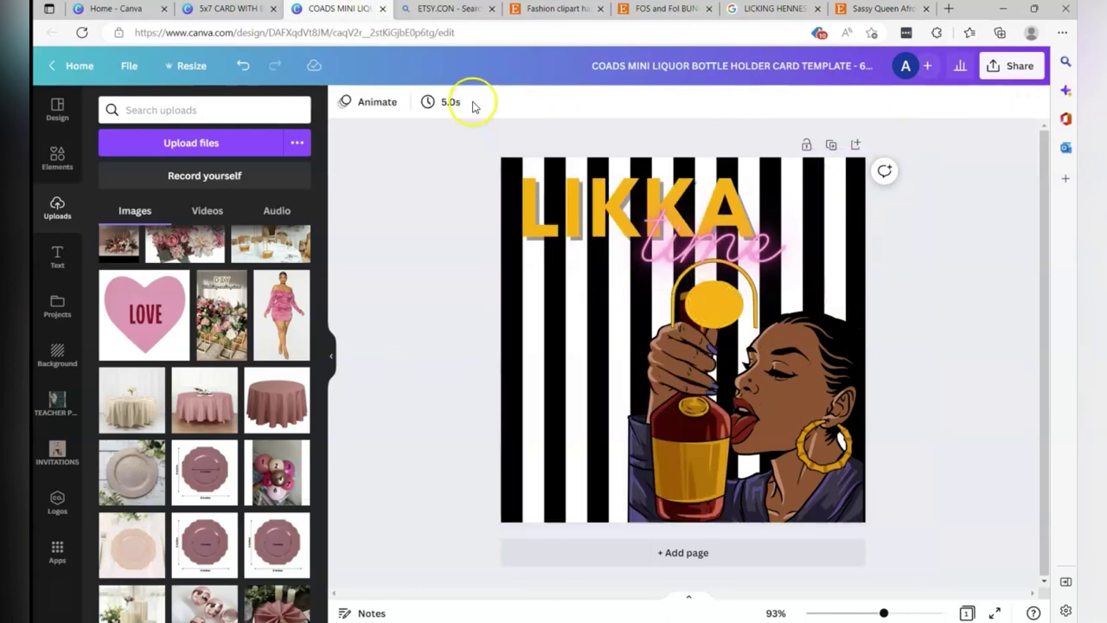
Step: Undo the demonstration edits back to the design without the pink-dress photo and with the arch and circle cutout over the bottle's neck
{"action": "left_click", "coordinate": [242, 74]}
{"action": "left_click", "coordinate": [242, 74]}
{"action": "left_click", "coordinate": [242, 74]}
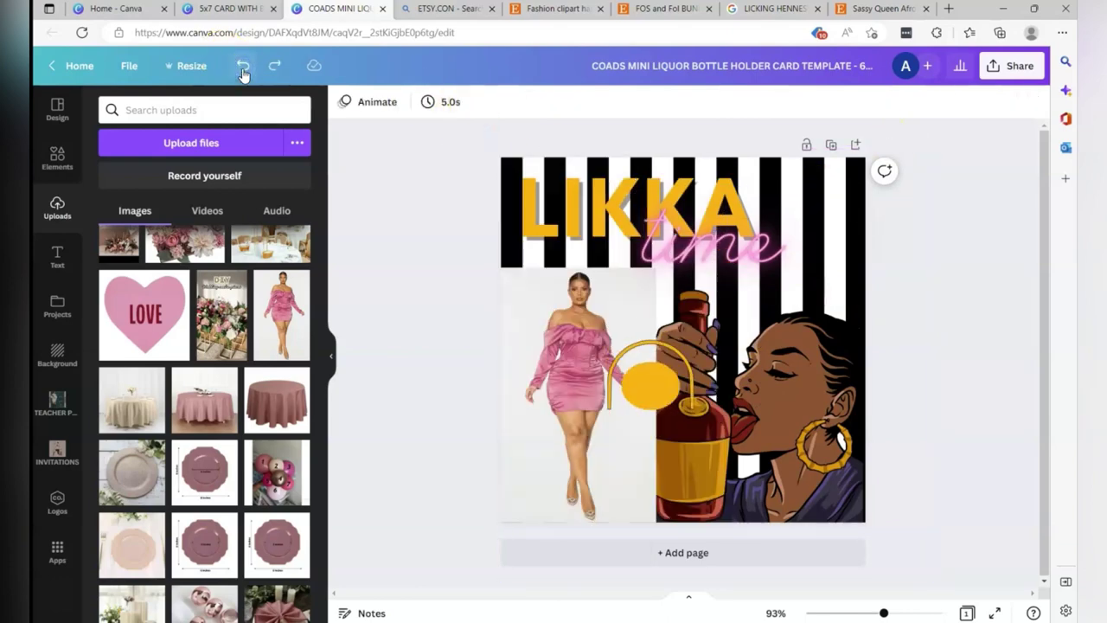
{"action": "left_click", "coordinate": [243, 74]}
{"action": "left_click", "coordinate": [243, 74]}
{"action": "left_click", "coordinate": [243, 75]}
{"action": "left_click", "coordinate": [242, 75]}
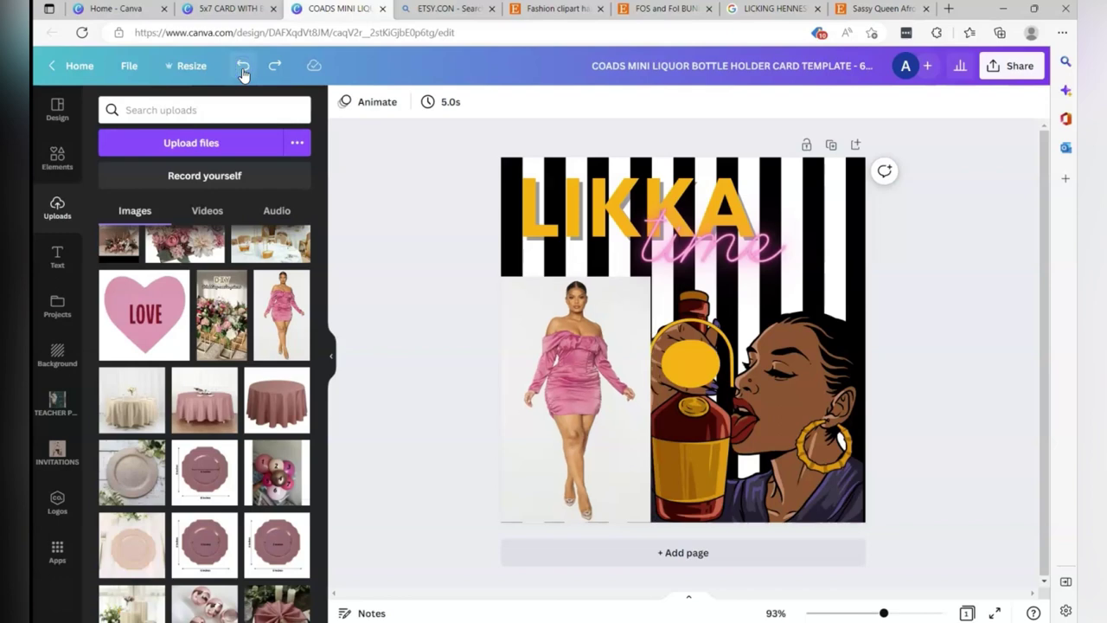
{"action": "left_click", "coordinate": [242, 74]}
{"action": "left_click", "coordinate": [243, 74]}
{"action": "left_click", "coordinate": [242, 74]}
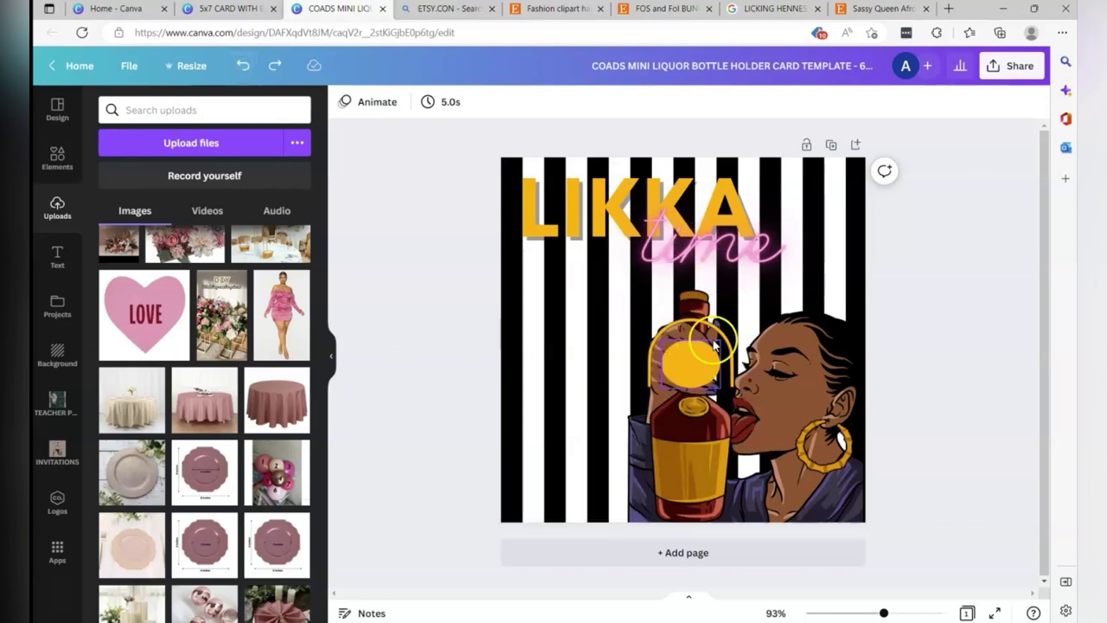
{"action": "left_click", "coordinate": [933, 275]}
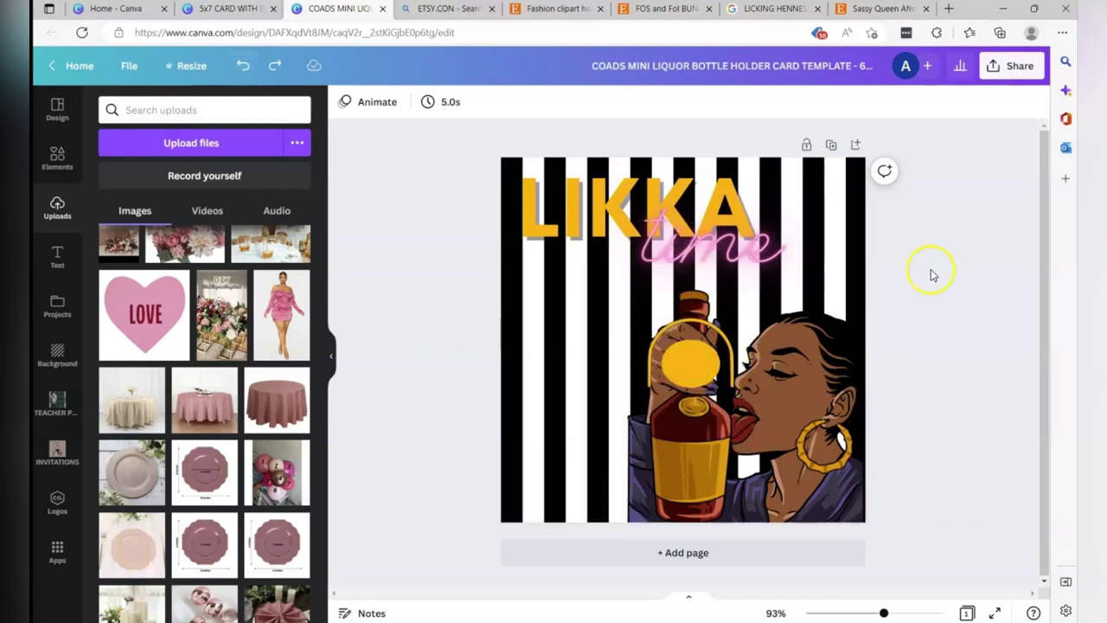
Step: Download the card design as a PDF Print file with the RGB color profile
{"action": "left_click", "coordinate": [1008, 76]}
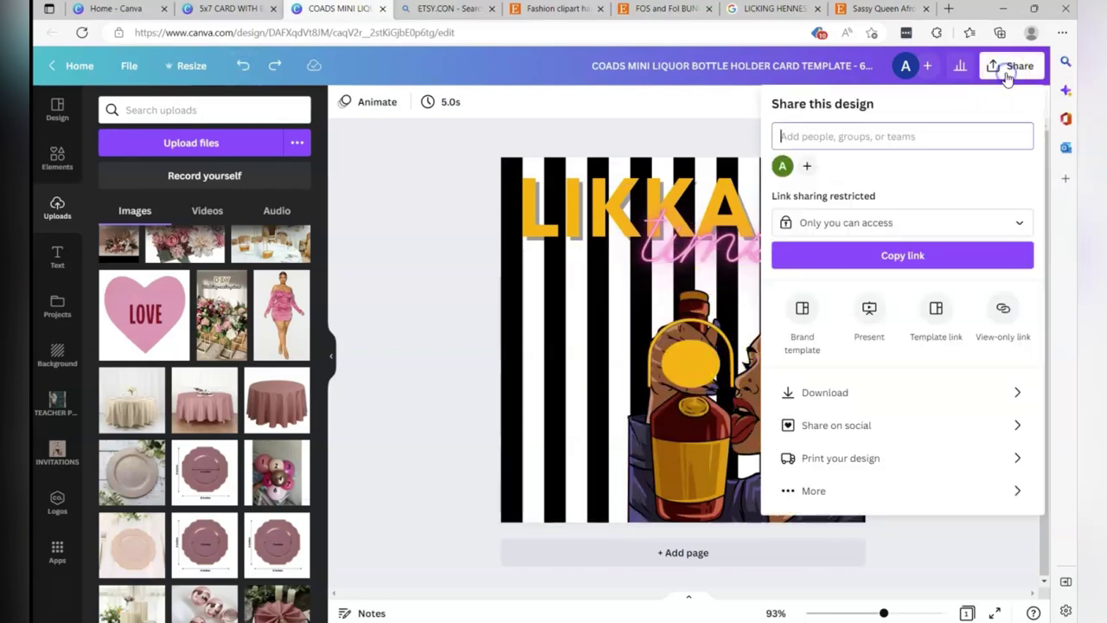
{"action": "left_click", "coordinate": [907, 396]}
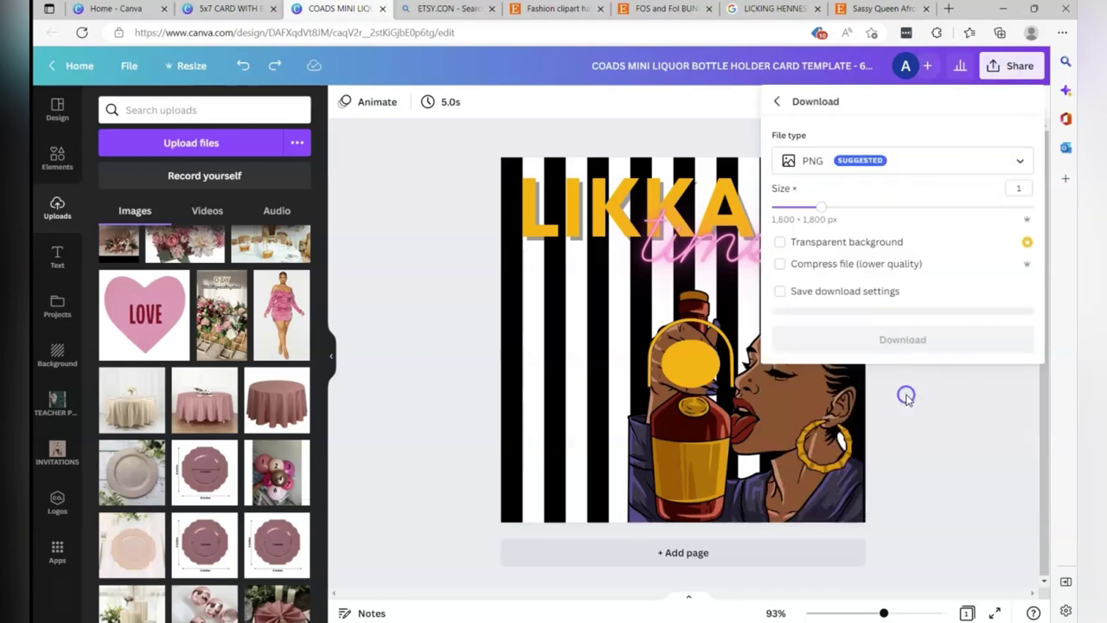
{"action": "left_click", "coordinate": [878, 176]}
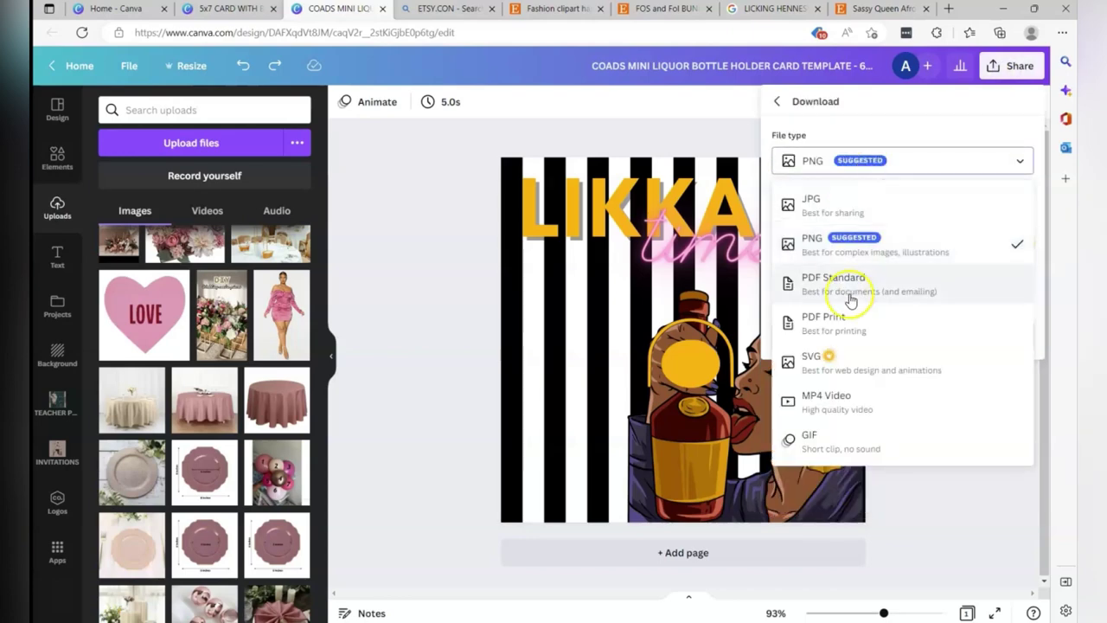
{"action": "left_click", "coordinate": [834, 321]}
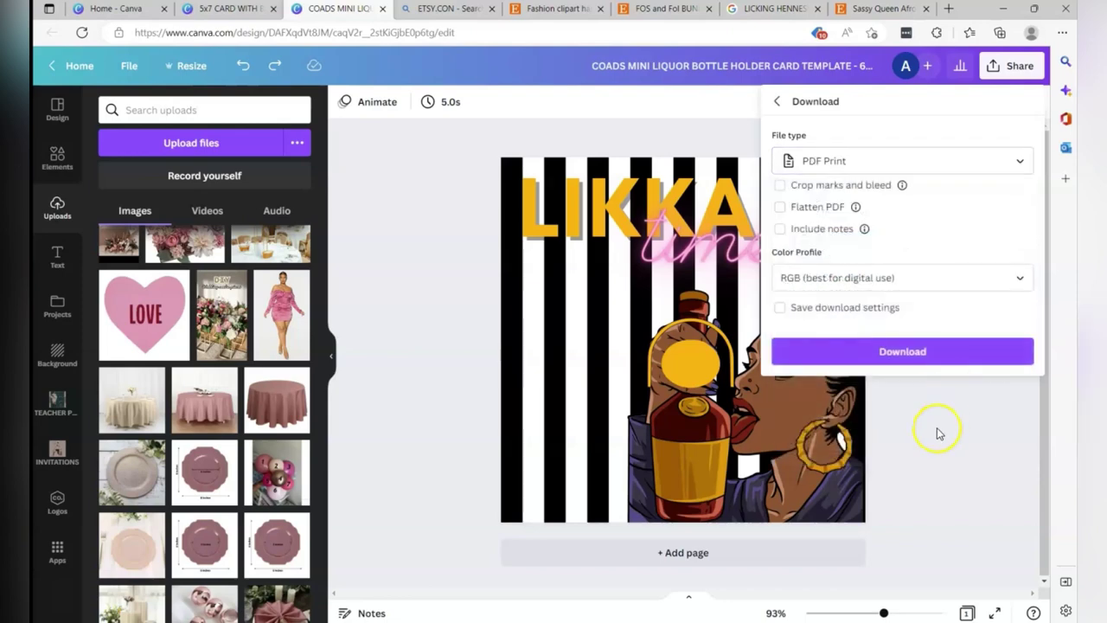
{"action": "left_click", "coordinate": [899, 364]}
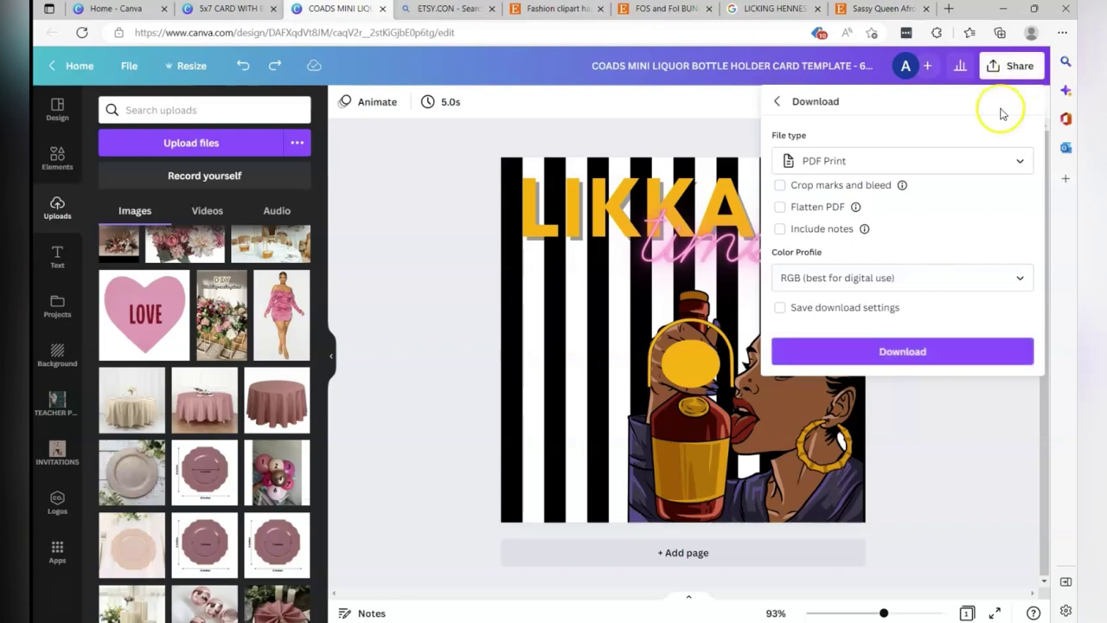
{"action": "left_click", "coordinate": [892, 353]}
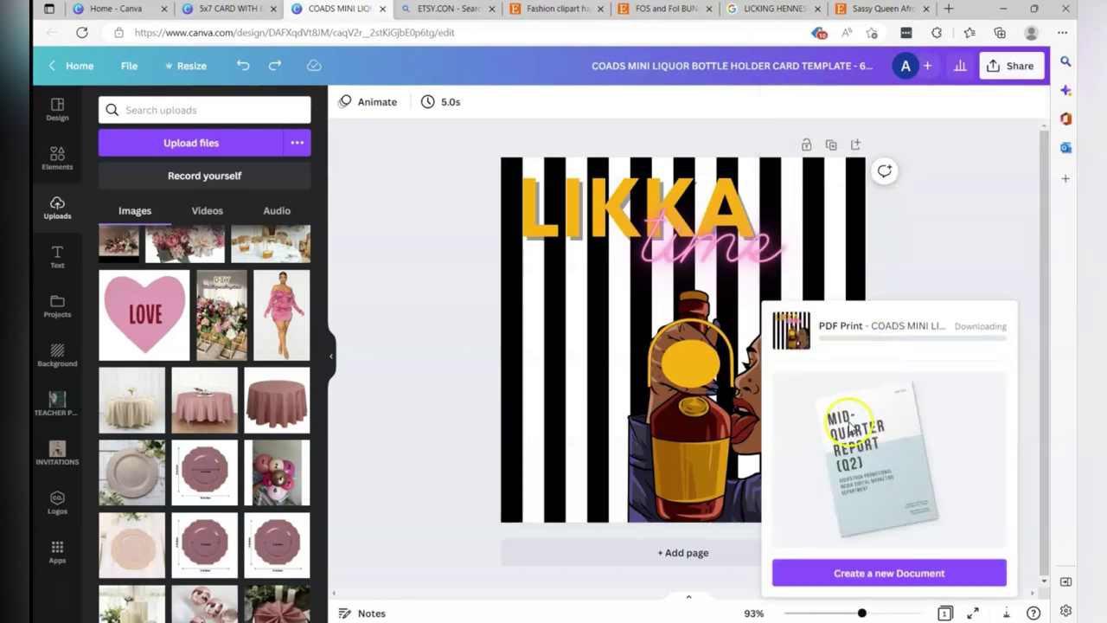
{"action": "left_click_drag", "start_coordinate": [918, 281], "coordinate": [929, 363]}
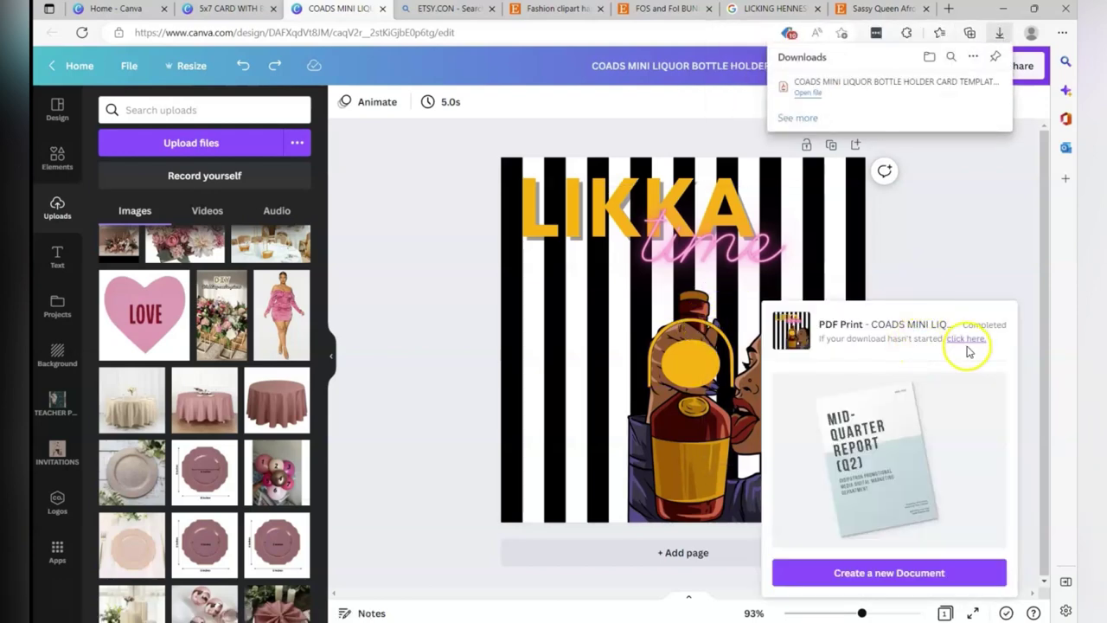
Step: Open the downloaded card PDF in Adobe Acrobat and bring up its print settings
{"action": "left_click", "coordinate": [808, 93]}
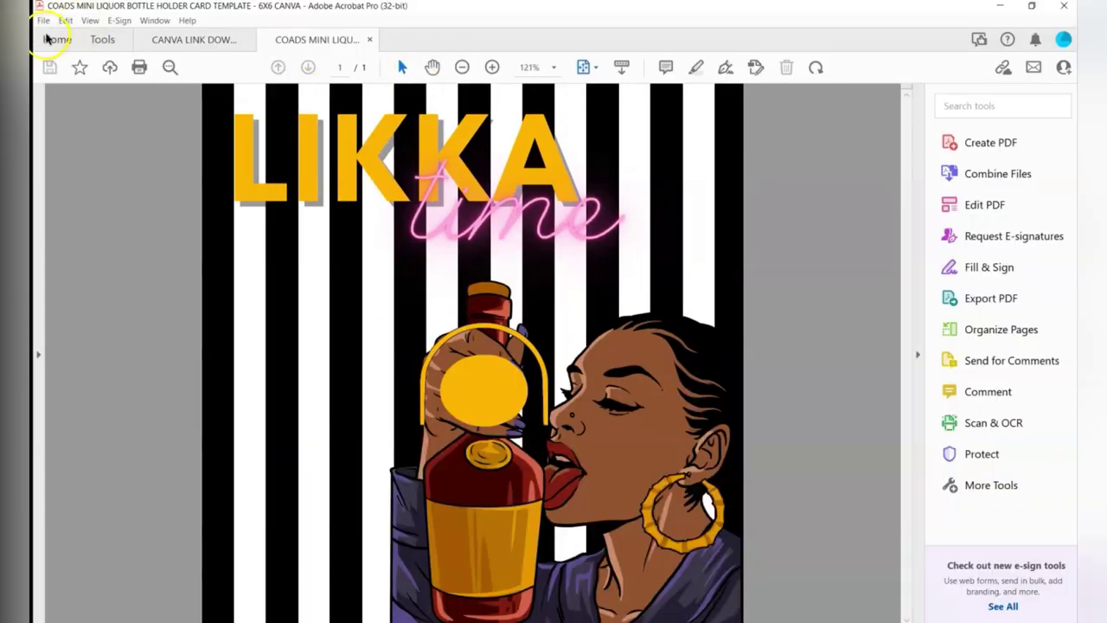
{"action": "left_click", "coordinate": [43, 20]}
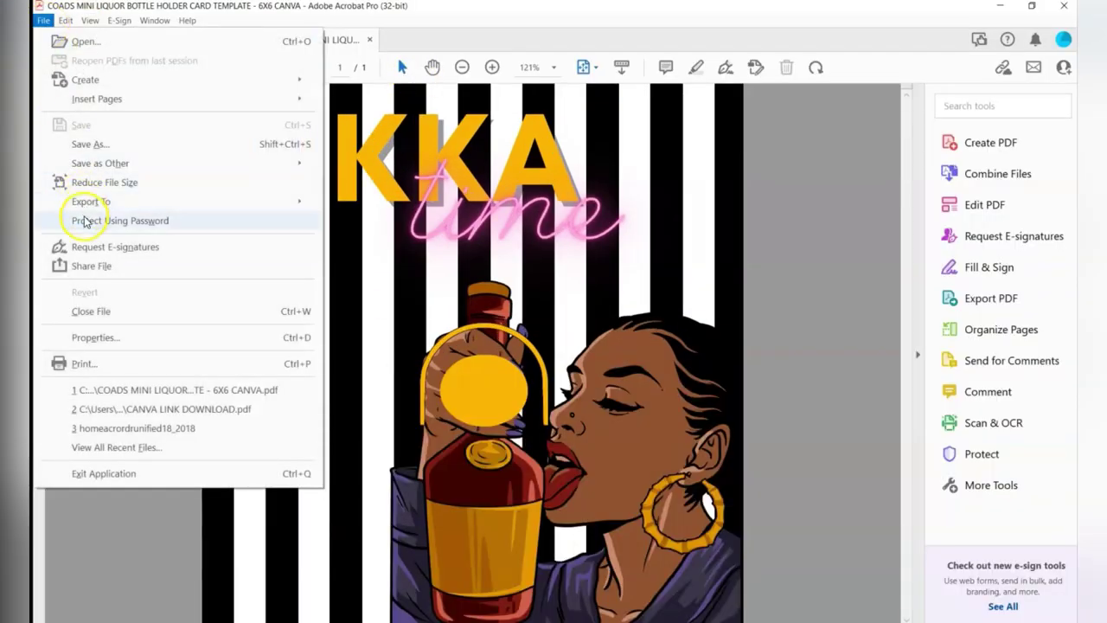
{"action": "left_click", "coordinate": [84, 363]}
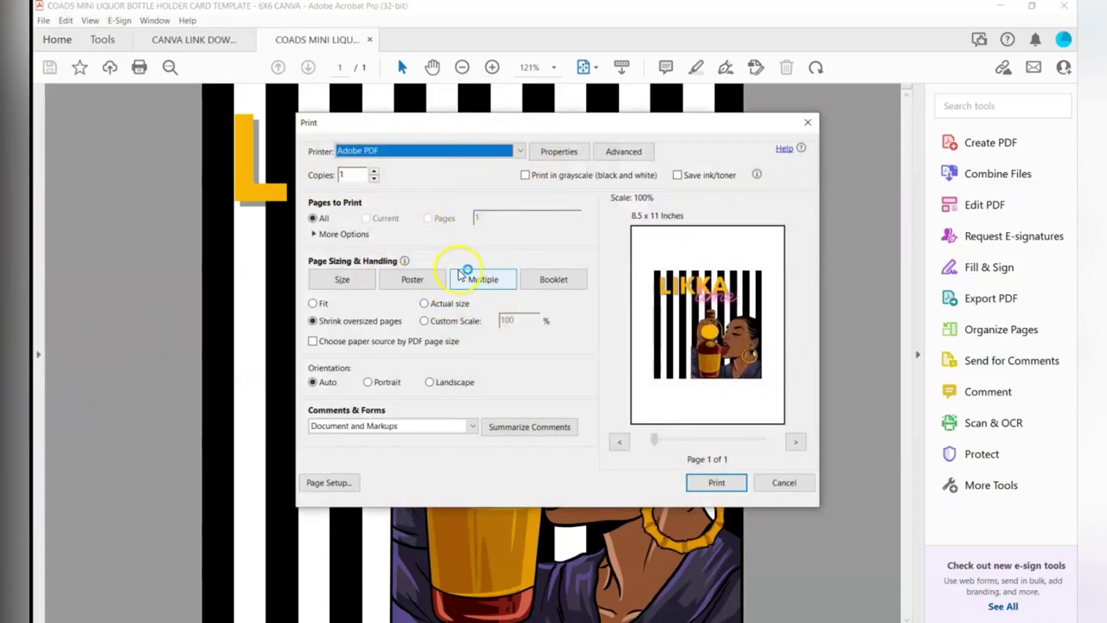
Step: Compare the Fit, Shrink oversized pages and Actual size scaling options in the print preview, ending on Actual size, and cancel printing
{"action": "left_click", "coordinate": [437, 305]}
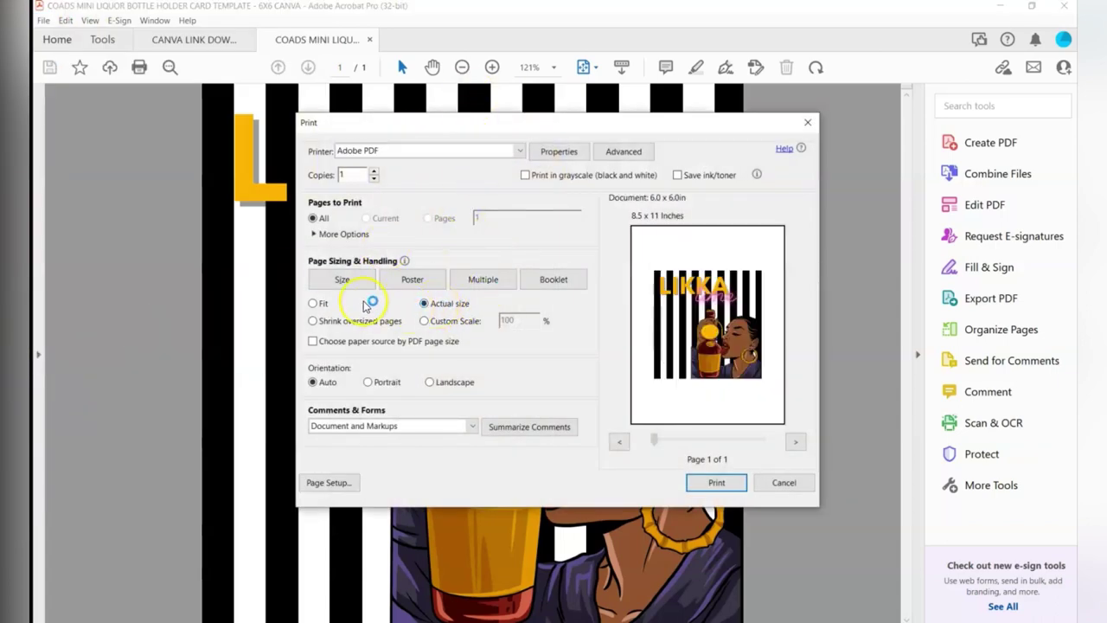
{"action": "left_click", "coordinate": [316, 303]}
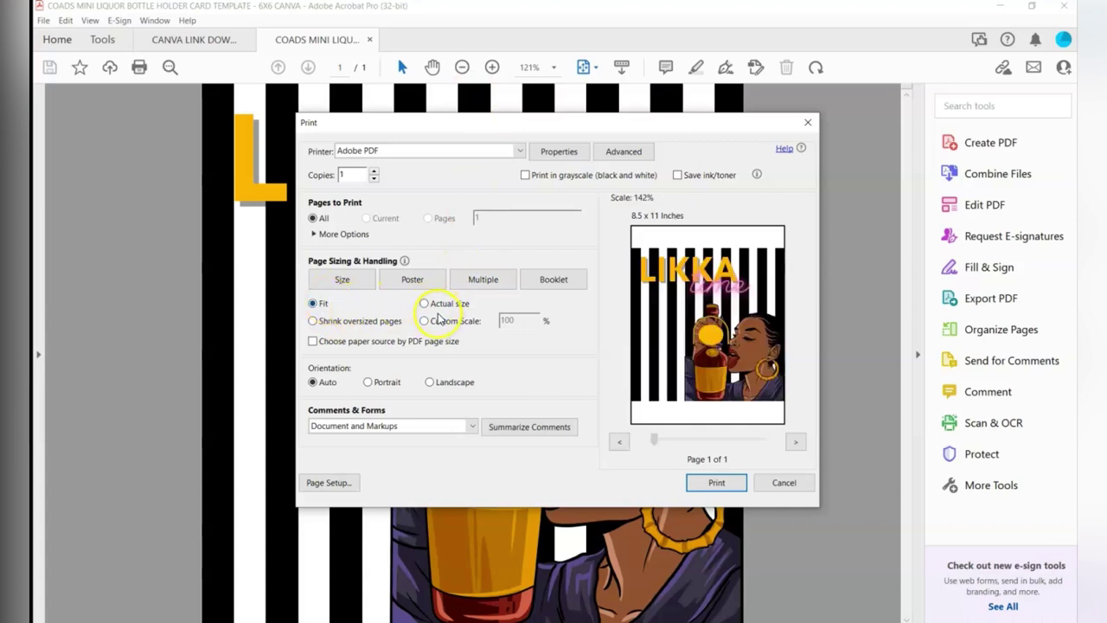
{"action": "left_click", "coordinate": [437, 310]}
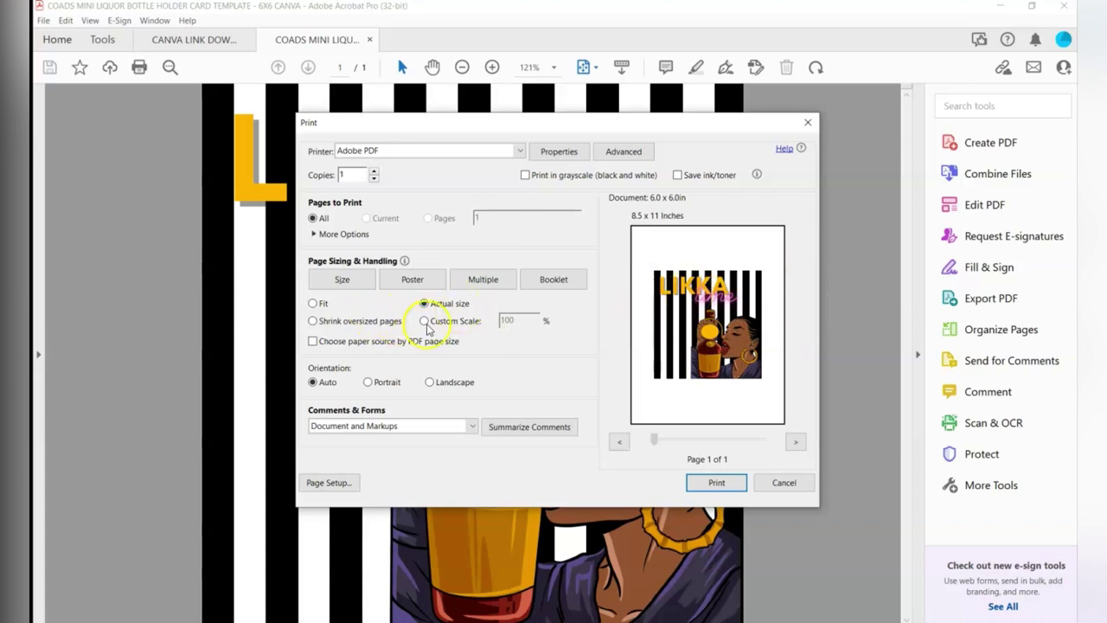
{"action": "left_click", "coordinate": [372, 321]}
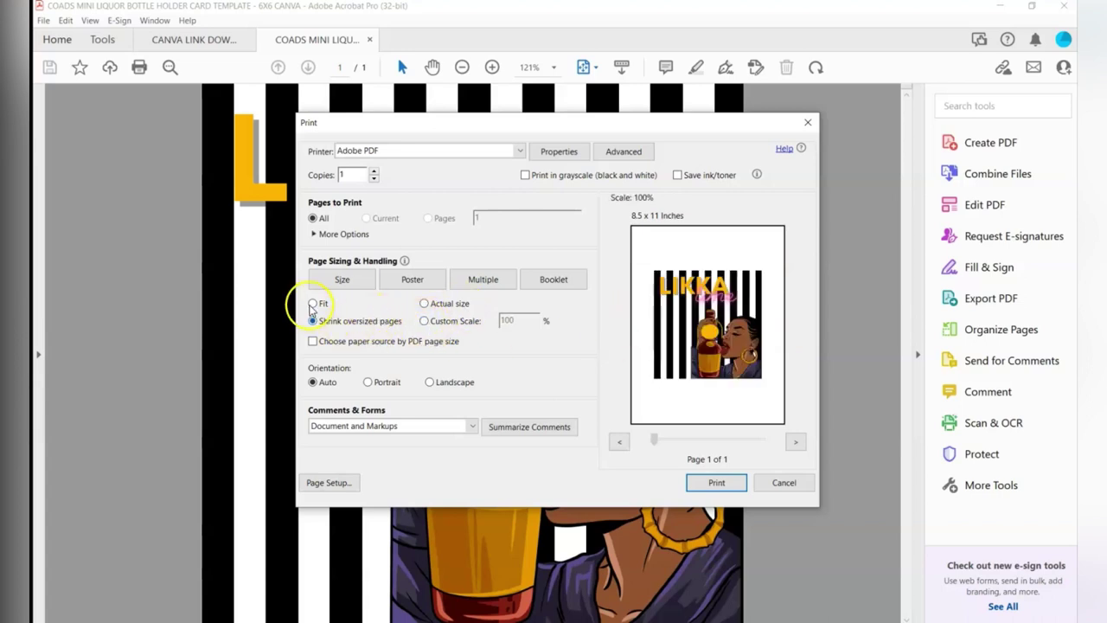
{"action": "left_click", "coordinate": [313, 304]}
{"action": "left_click", "coordinate": [448, 303]}
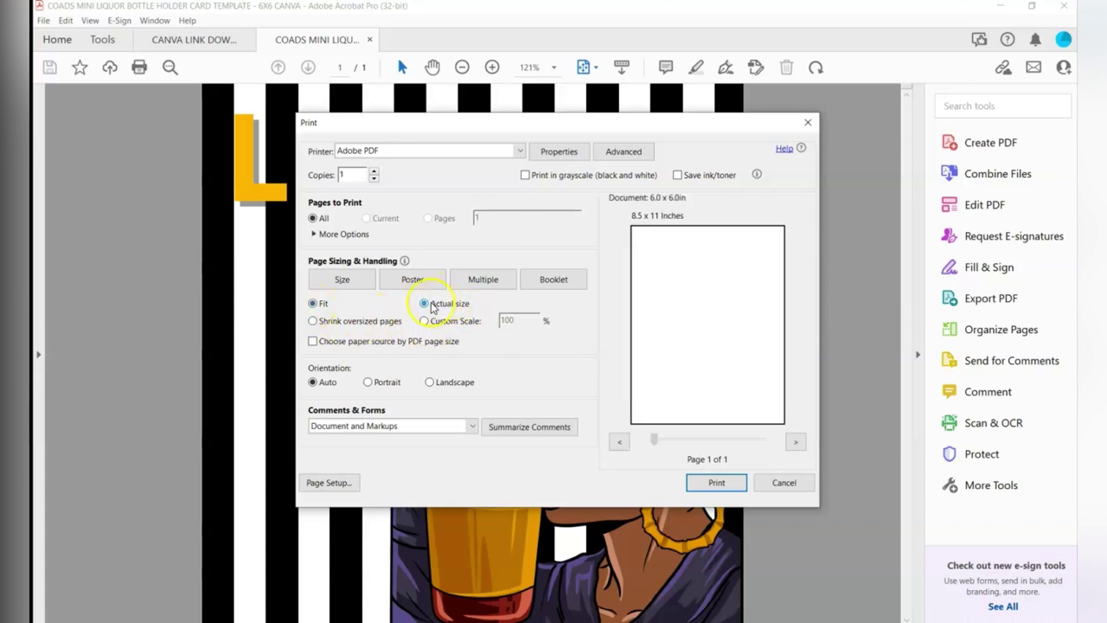
{"action": "left_click", "coordinate": [784, 482]}
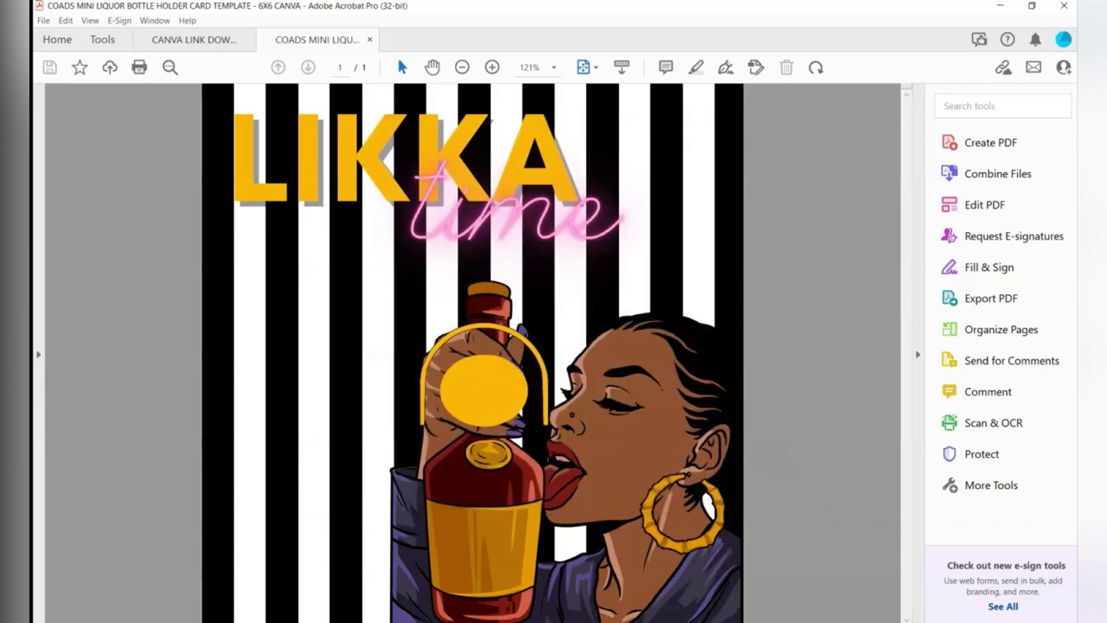